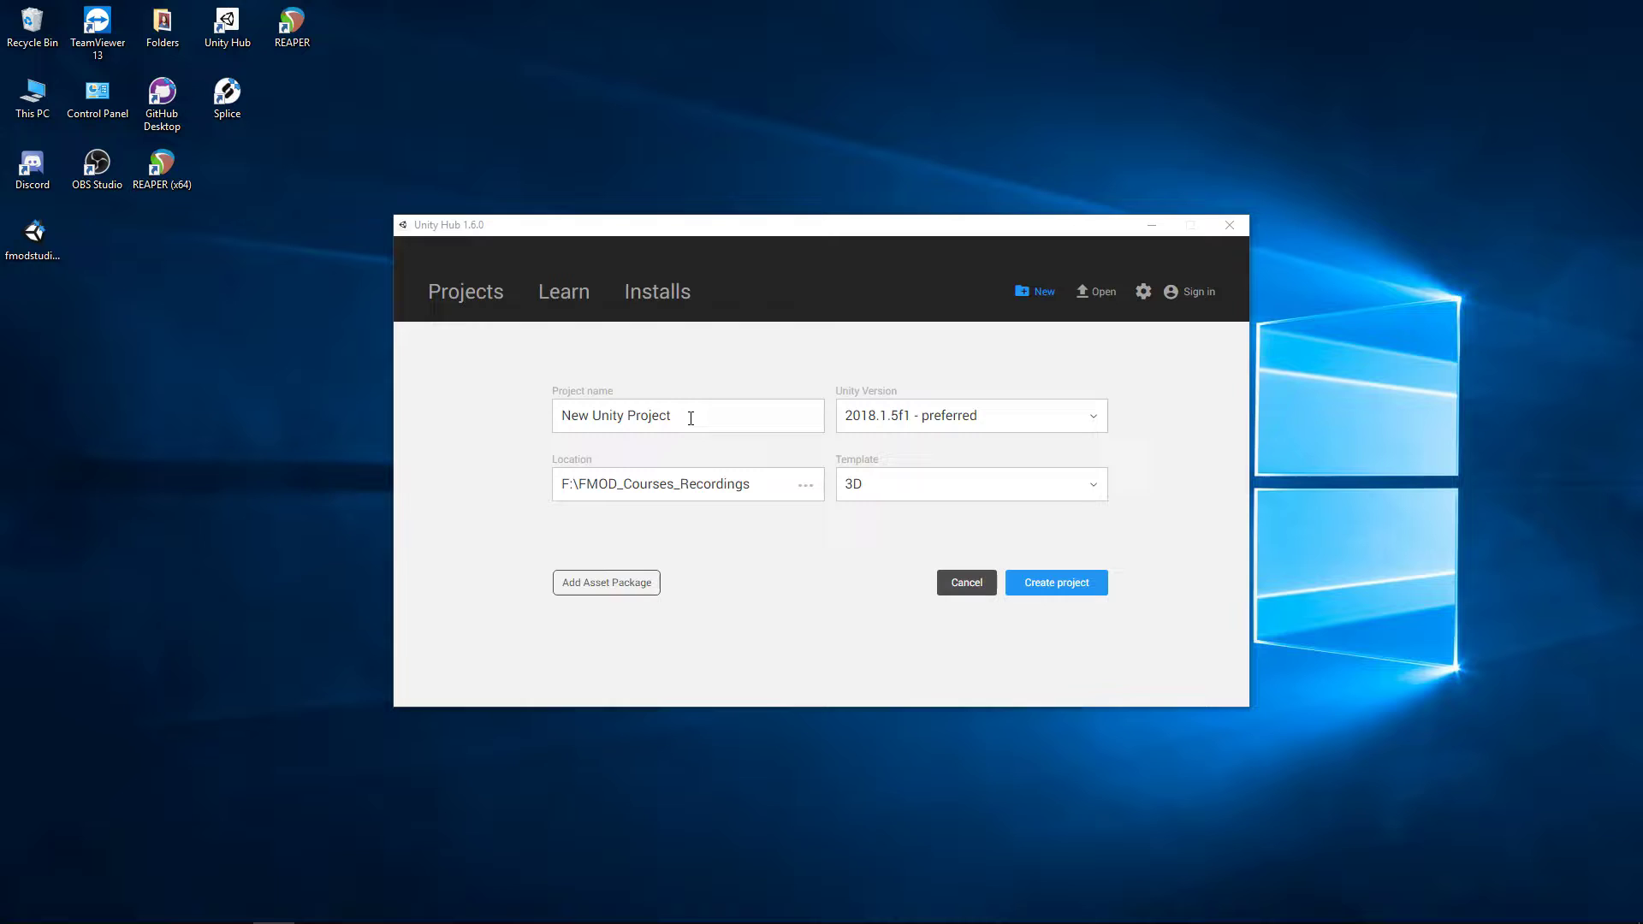
# Create a 3D project named 'Unity FMOD Integration Test', then open a new browser window
pyautogui.moveTo(689, 415); pyautogui.dragTo(480, 421)
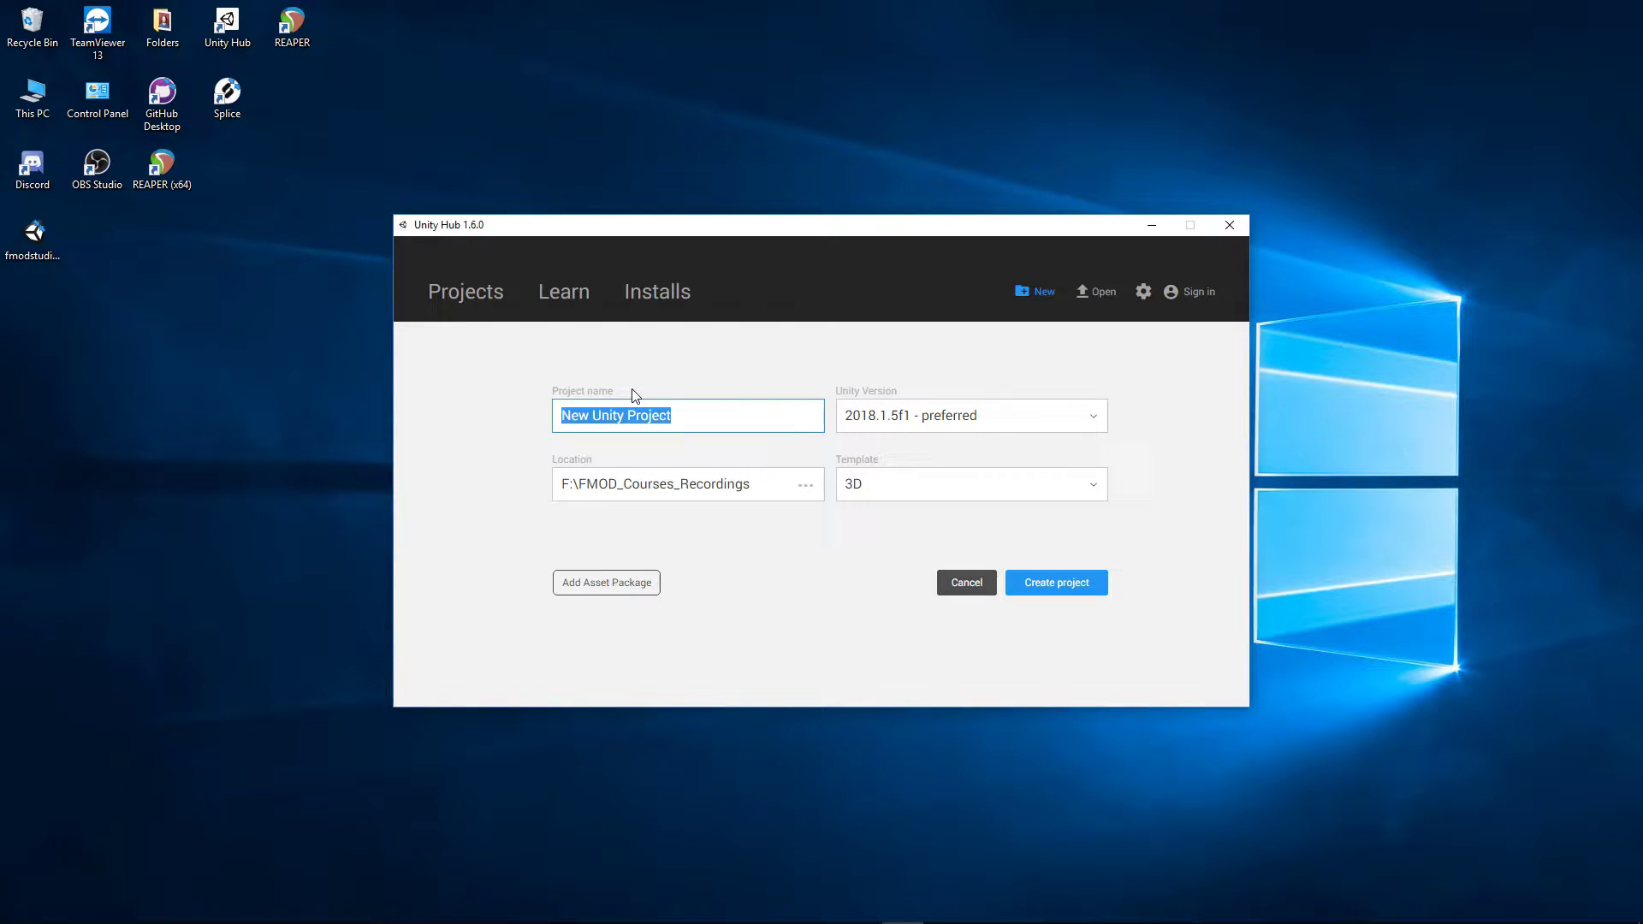
pyautogui.write('Unity FMOD Integration Test')
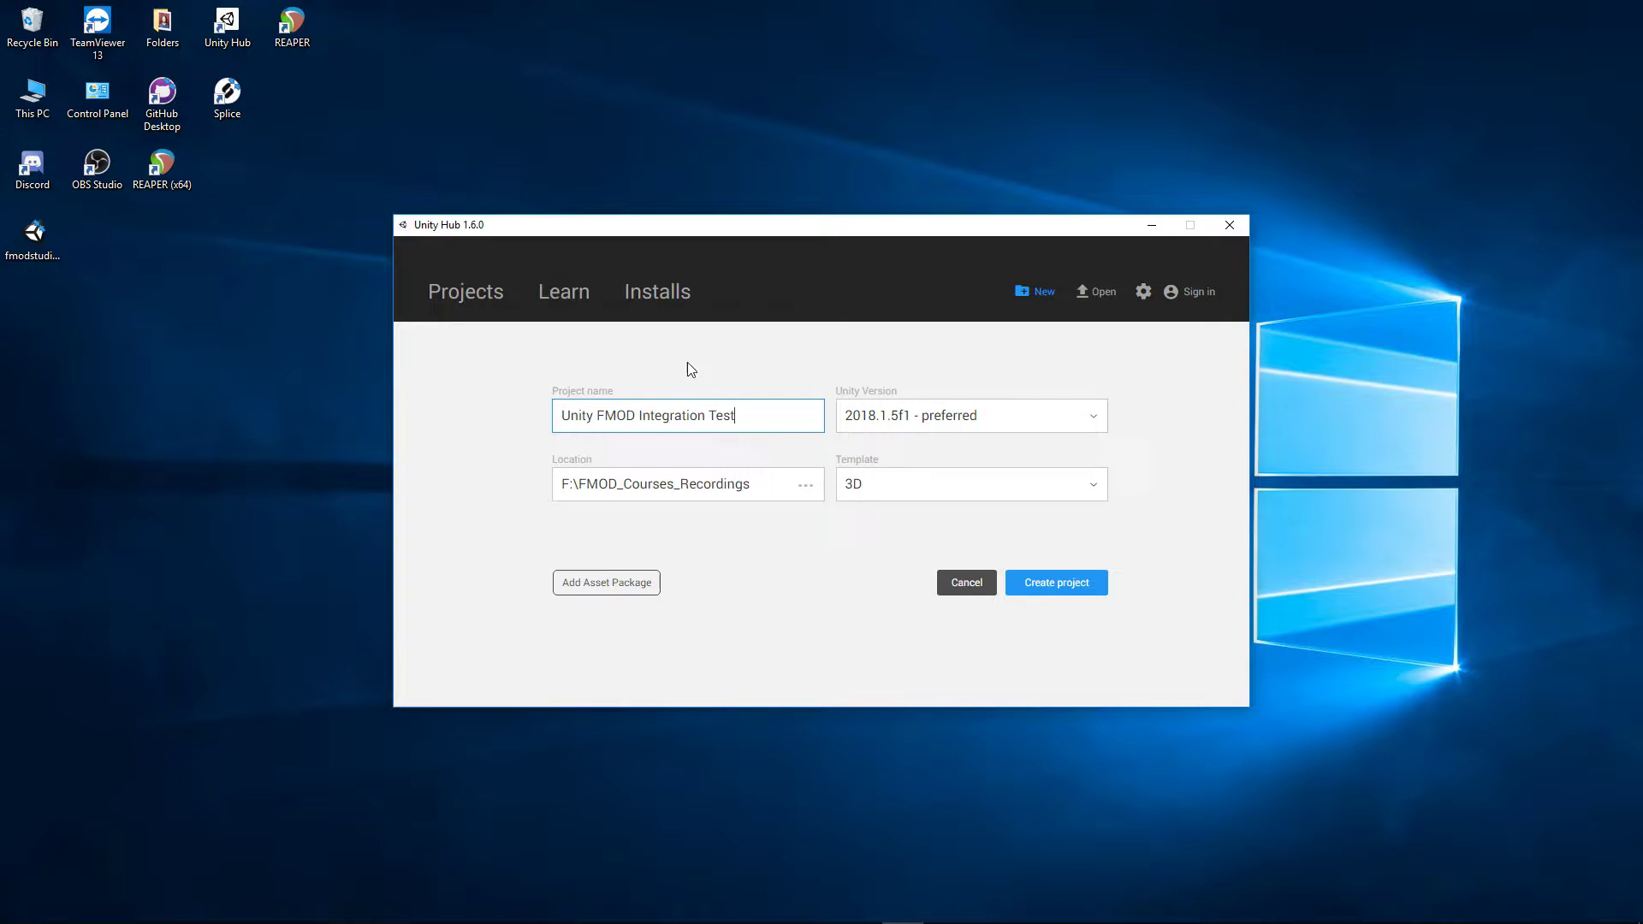
pyautogui.click(1085, 587)
pyautogui.click(1076, 584)
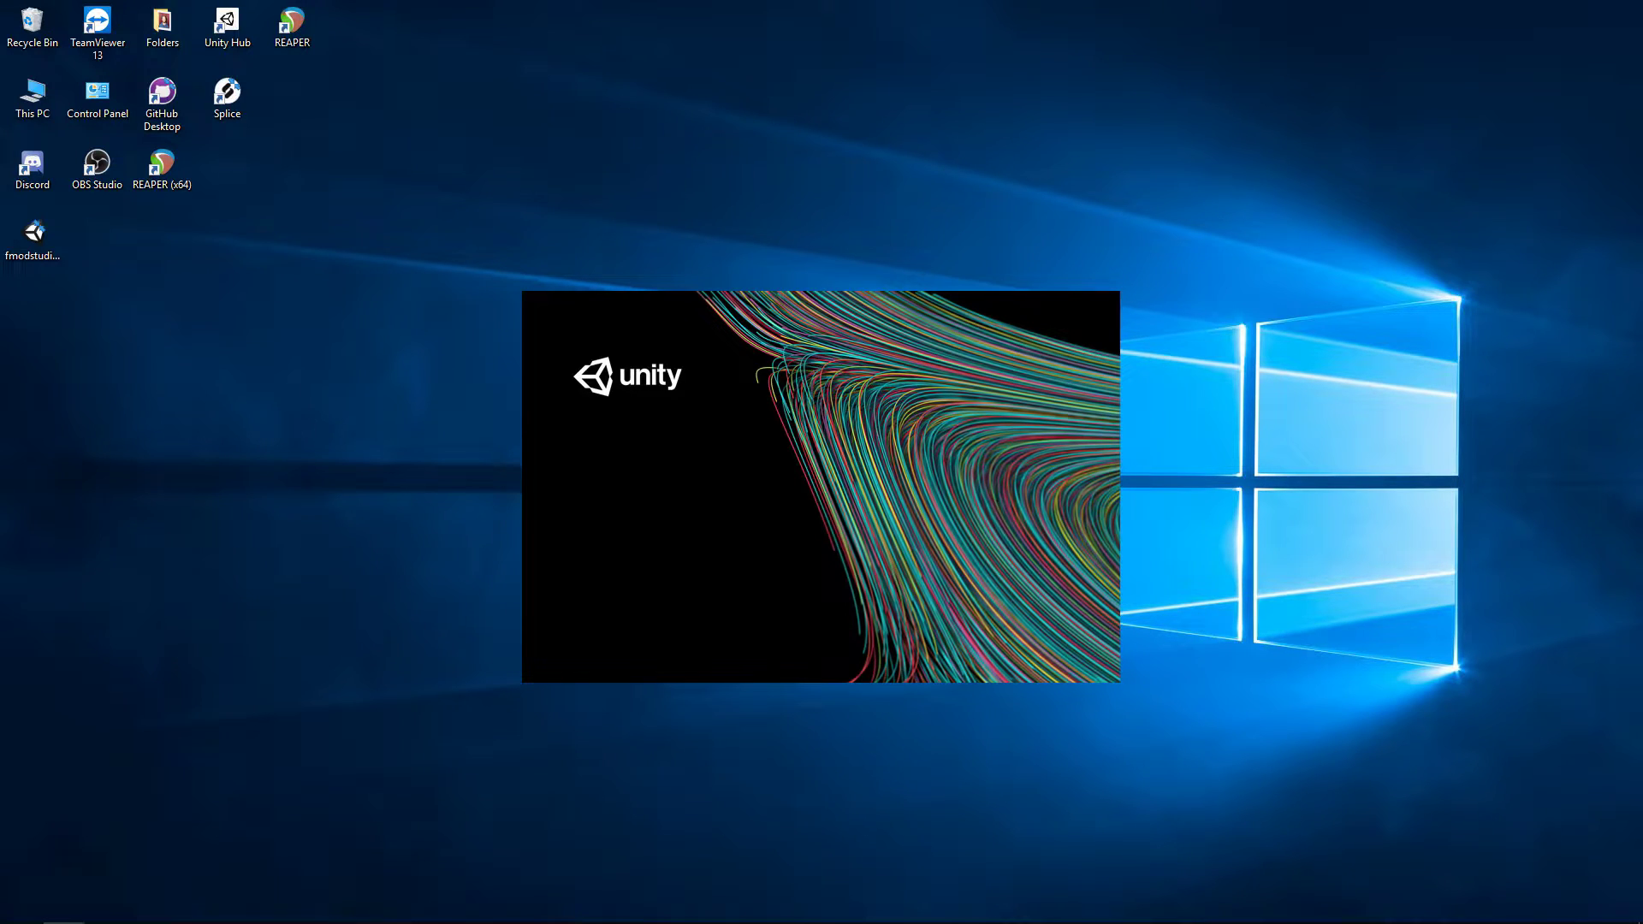
pyautogui.press('super+1')
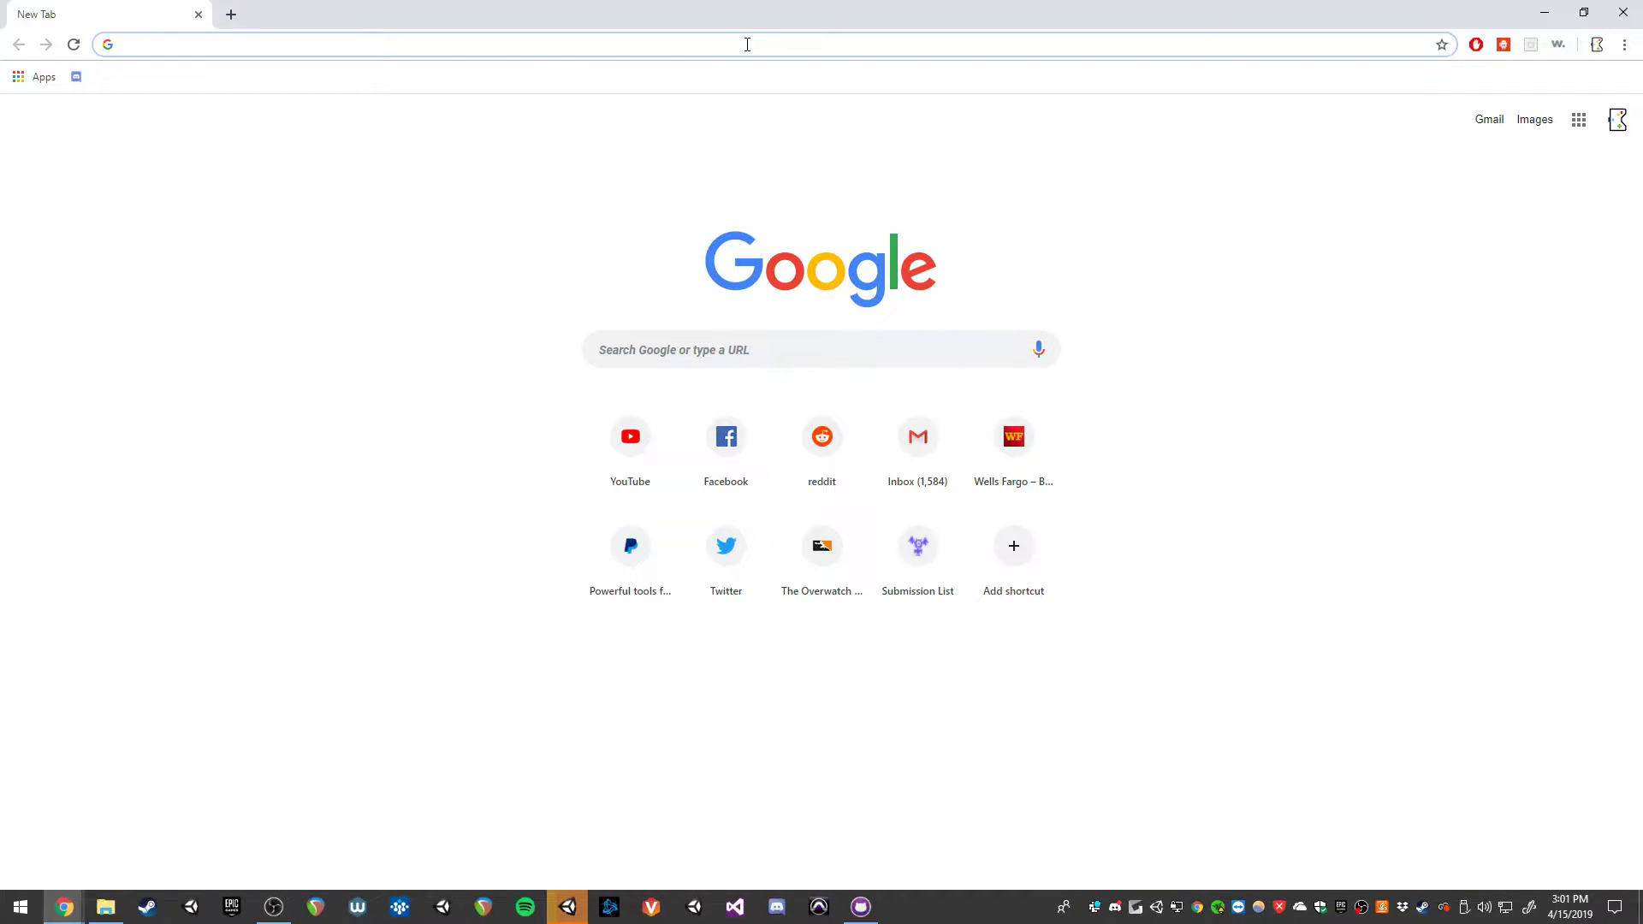
# Go to the fmod website and open its Download page
pyautogui.write('fmod.')
pyautogui.press('Return')
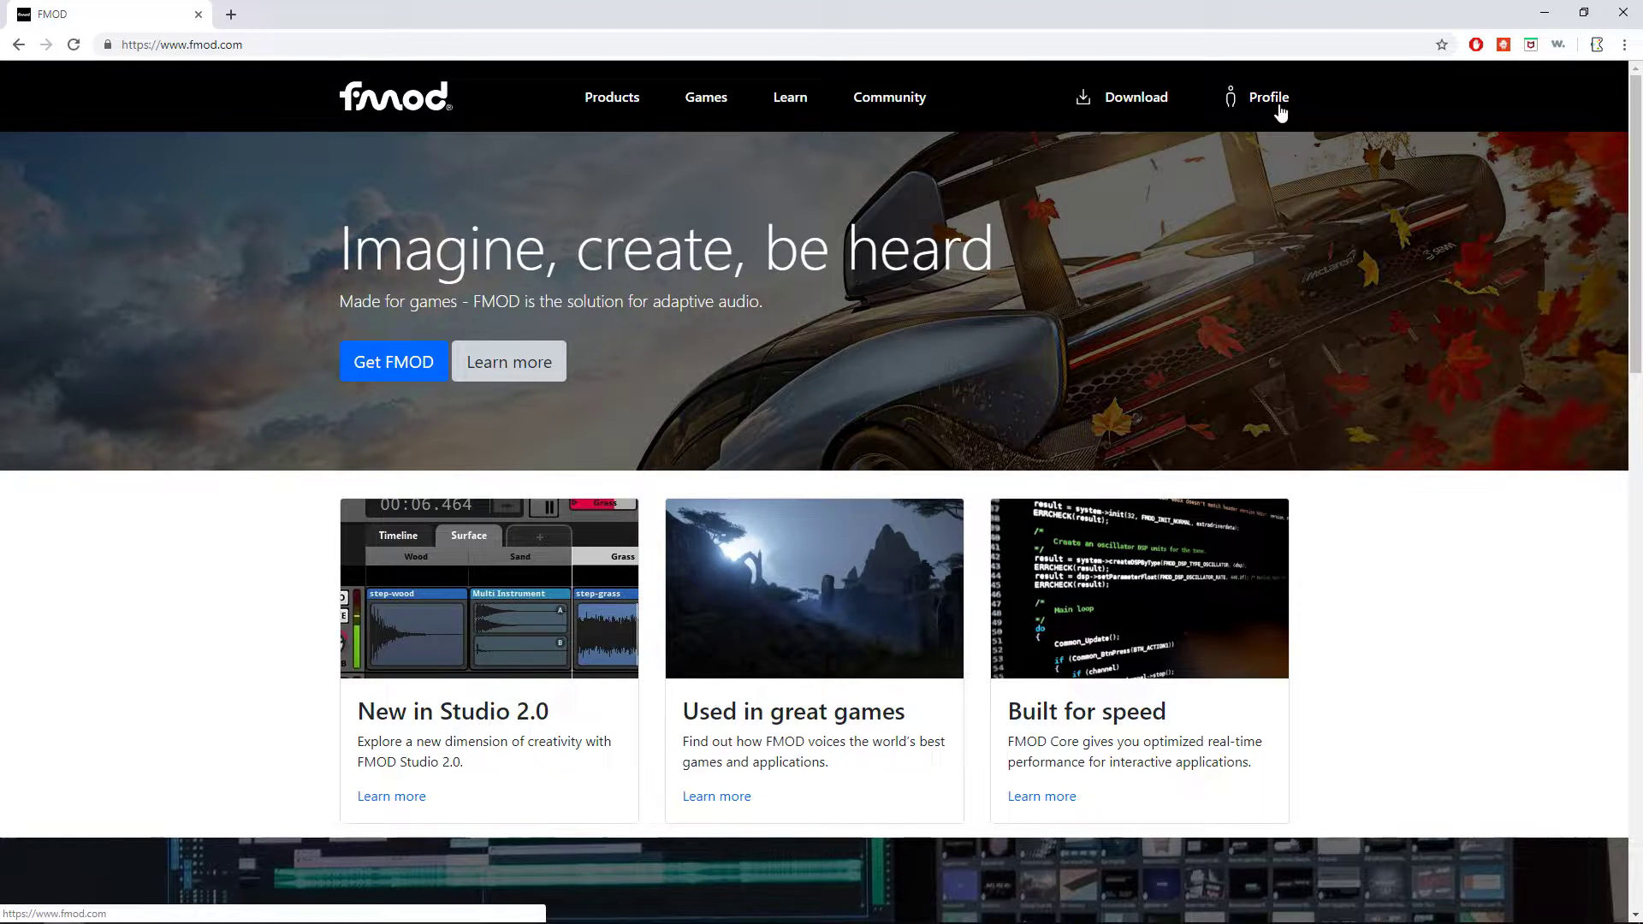
pyautogui.moveTo(1275, 107)
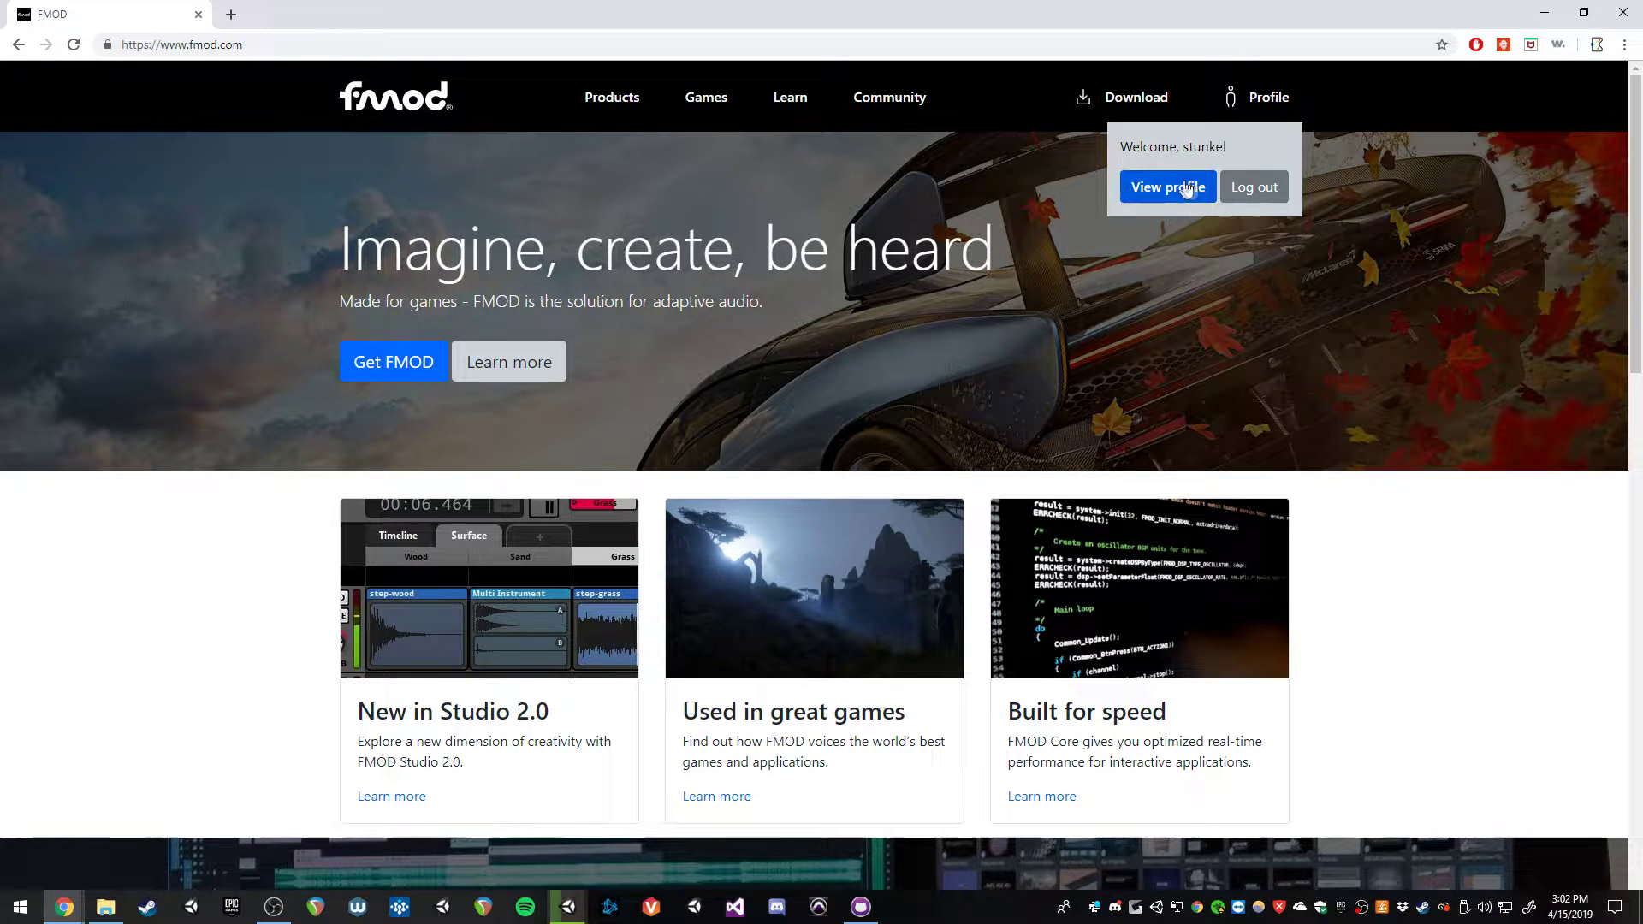
pyautogui.click(1137, 103)
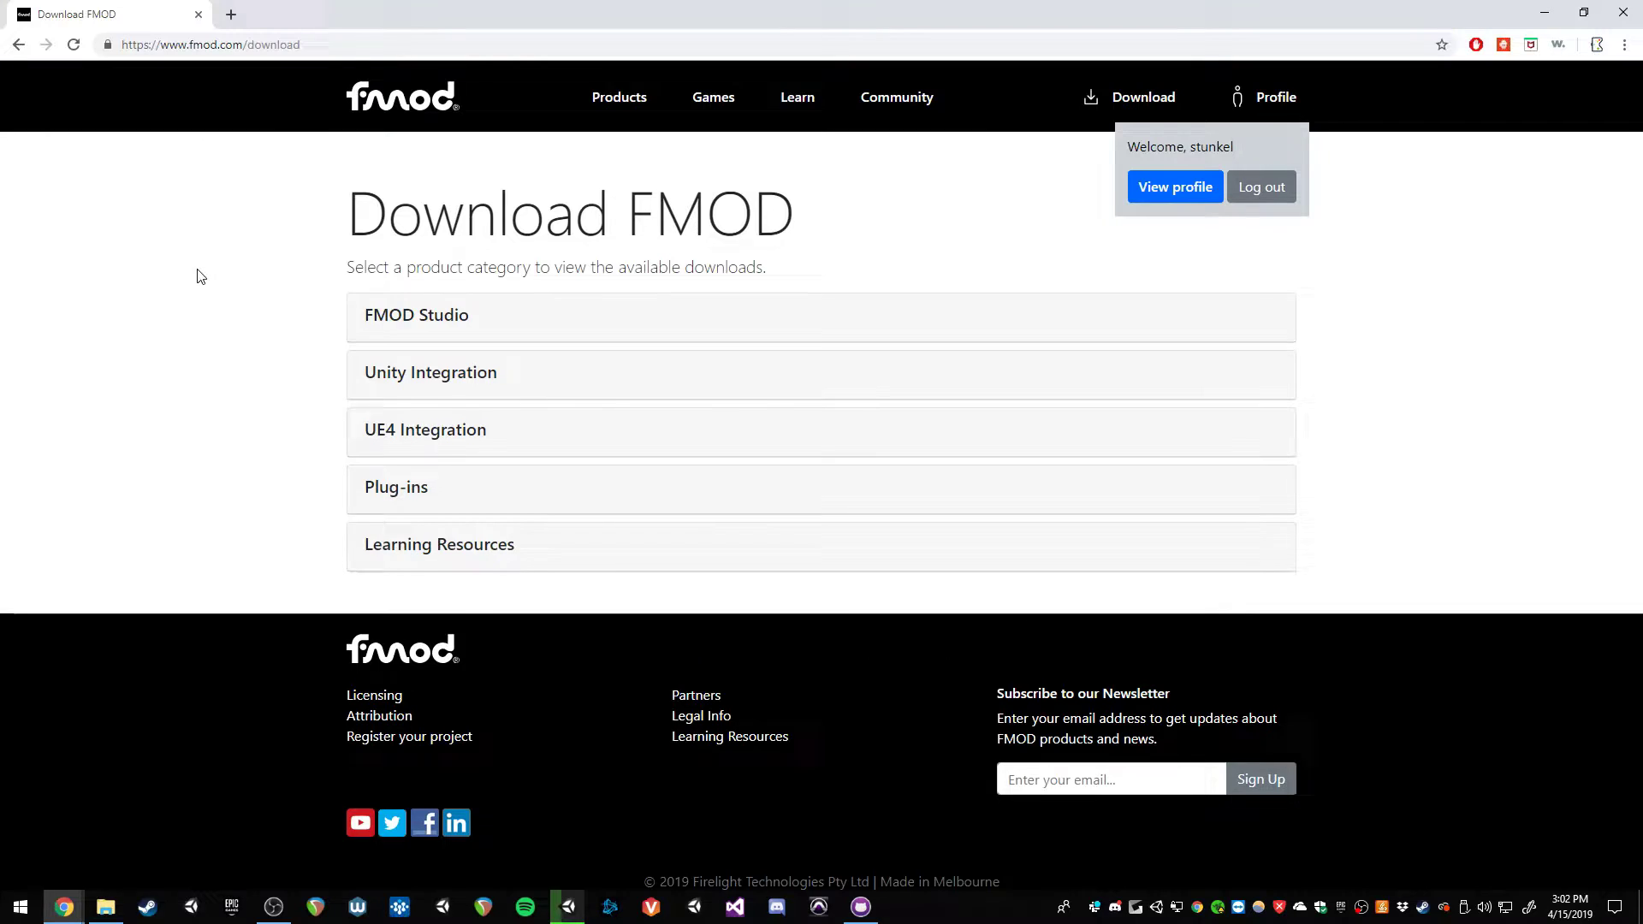
# Download the Windows 64-bit FMOD Studio installer and install it with default settings
pyautogui.click(486, 380)
pyautogui.click(481, 332)
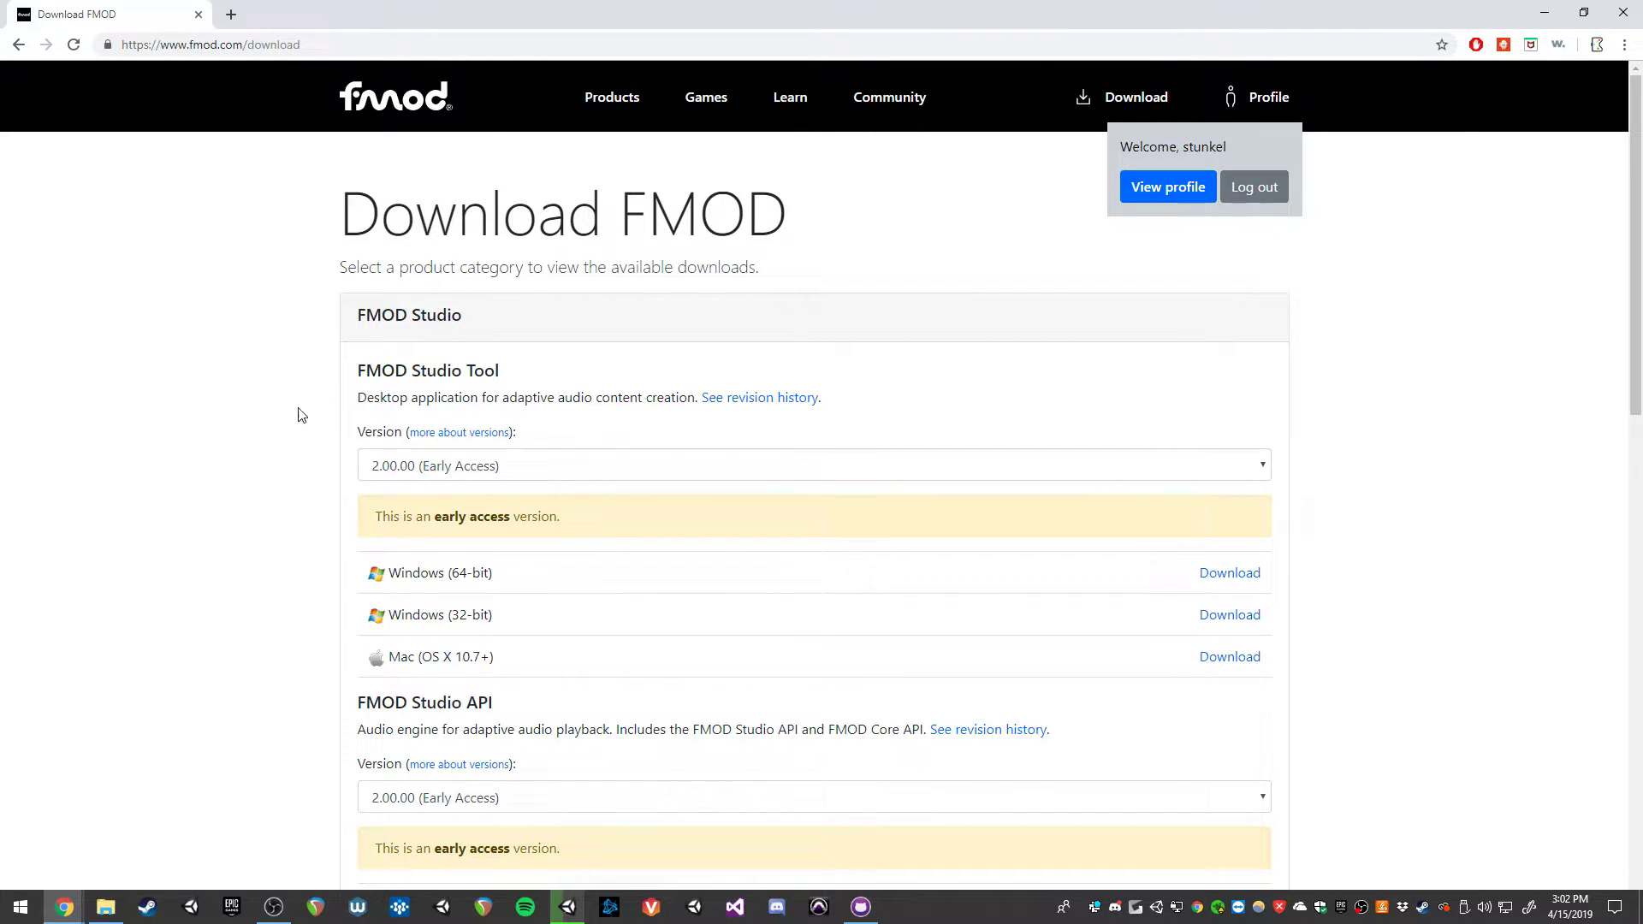
pyautogui.click(1232, 573)
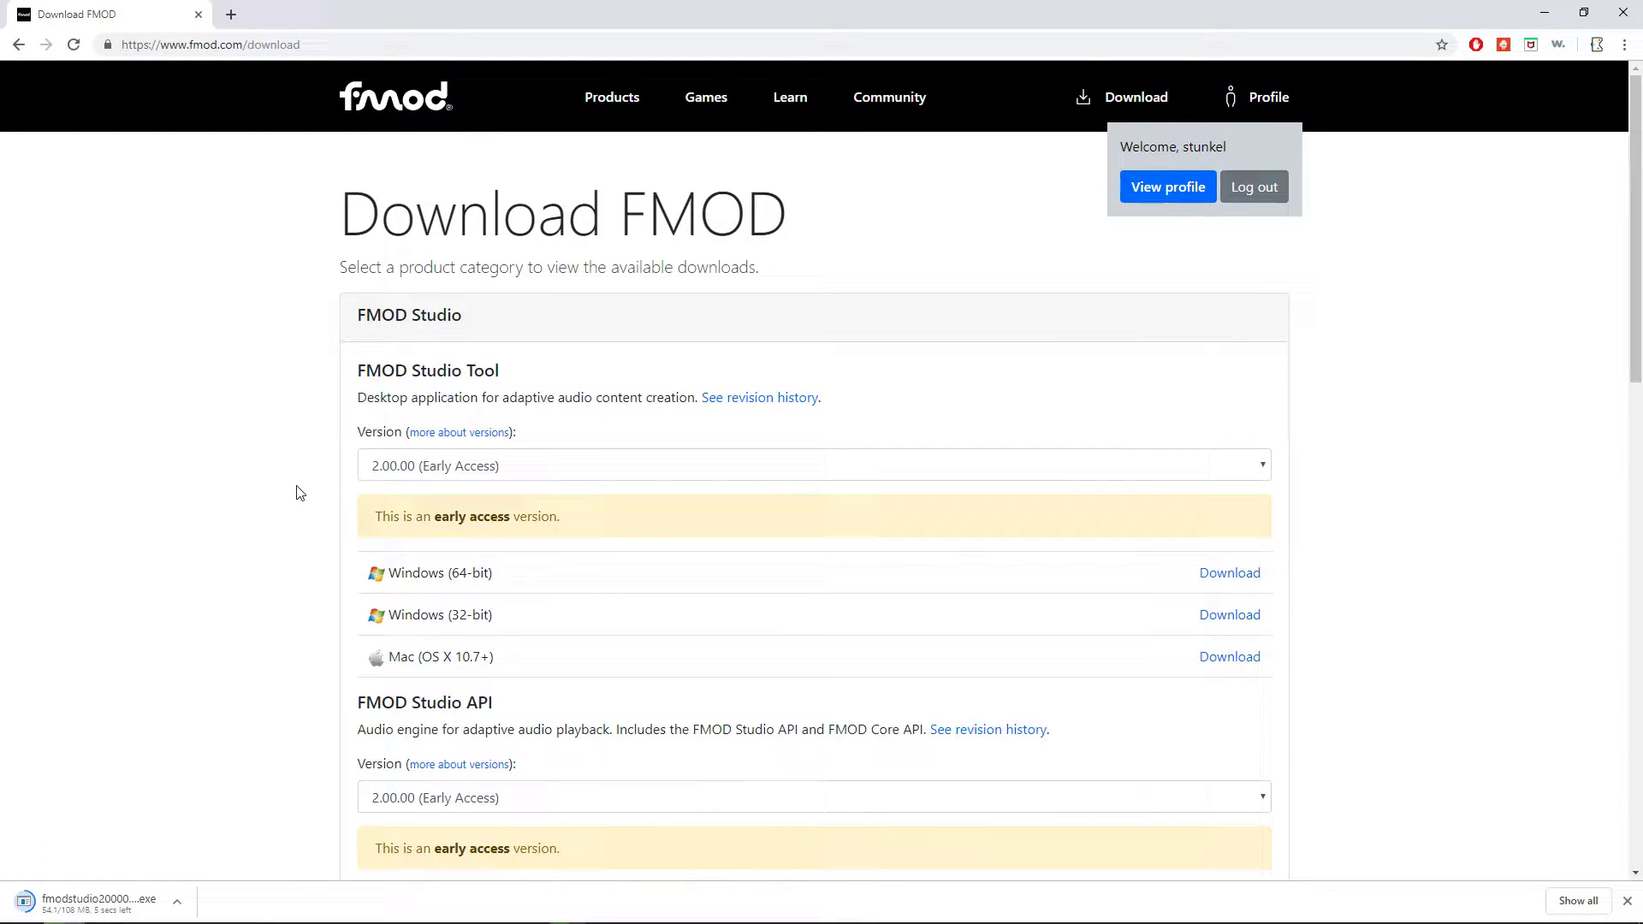
pyautogui.scroll(-7, 299, 493)
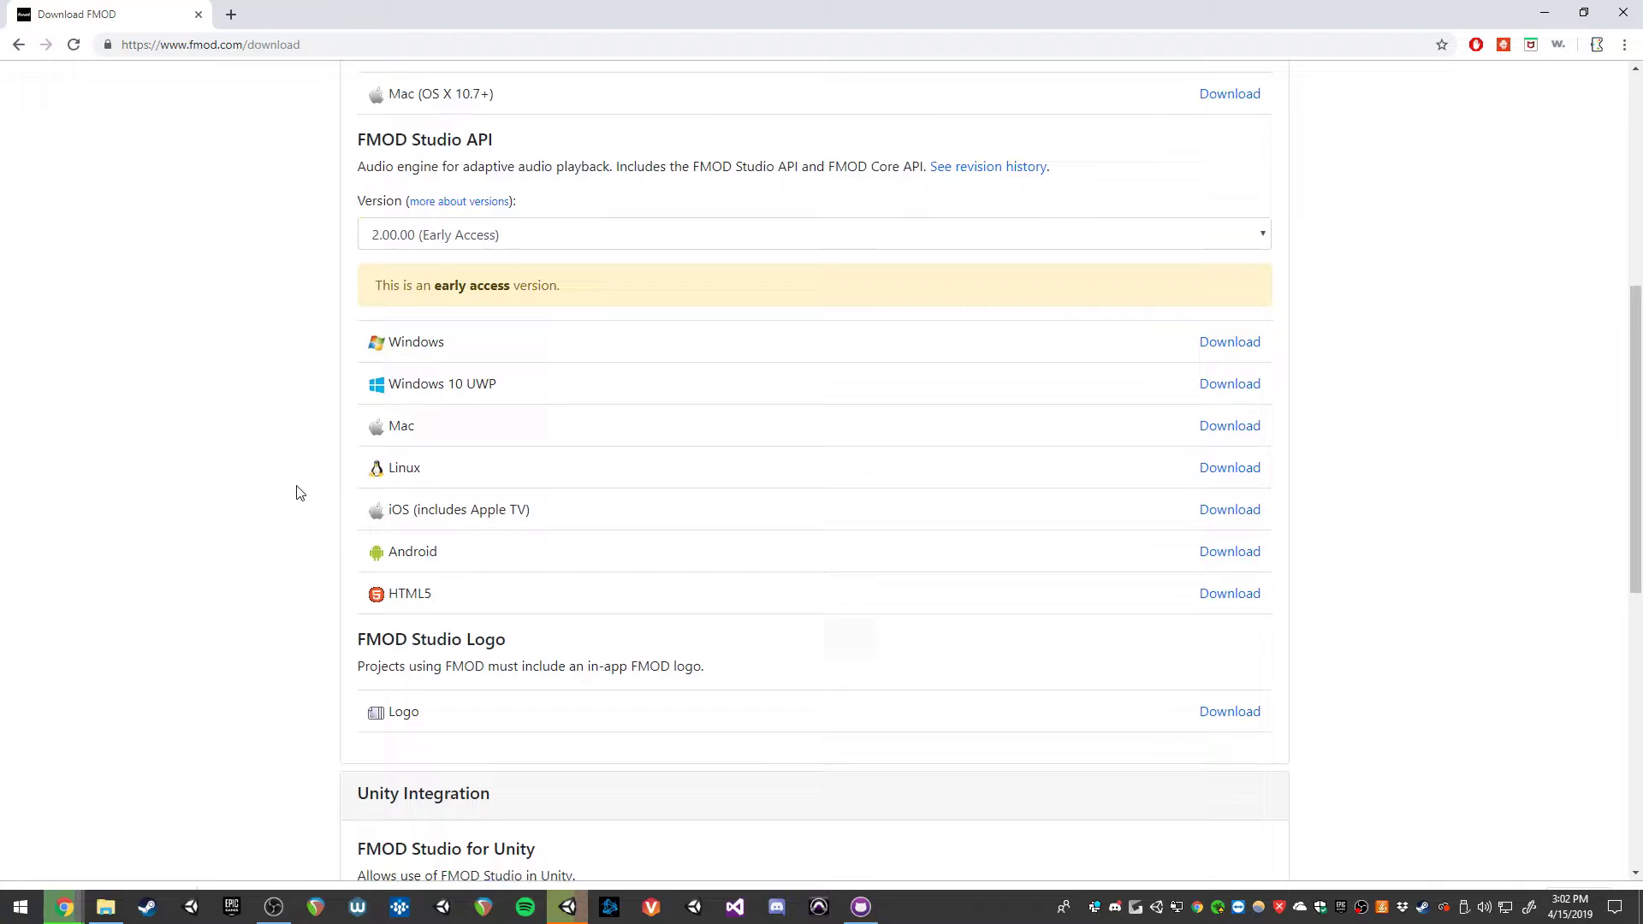
pyautogui.scroll(-5, 299, 492)
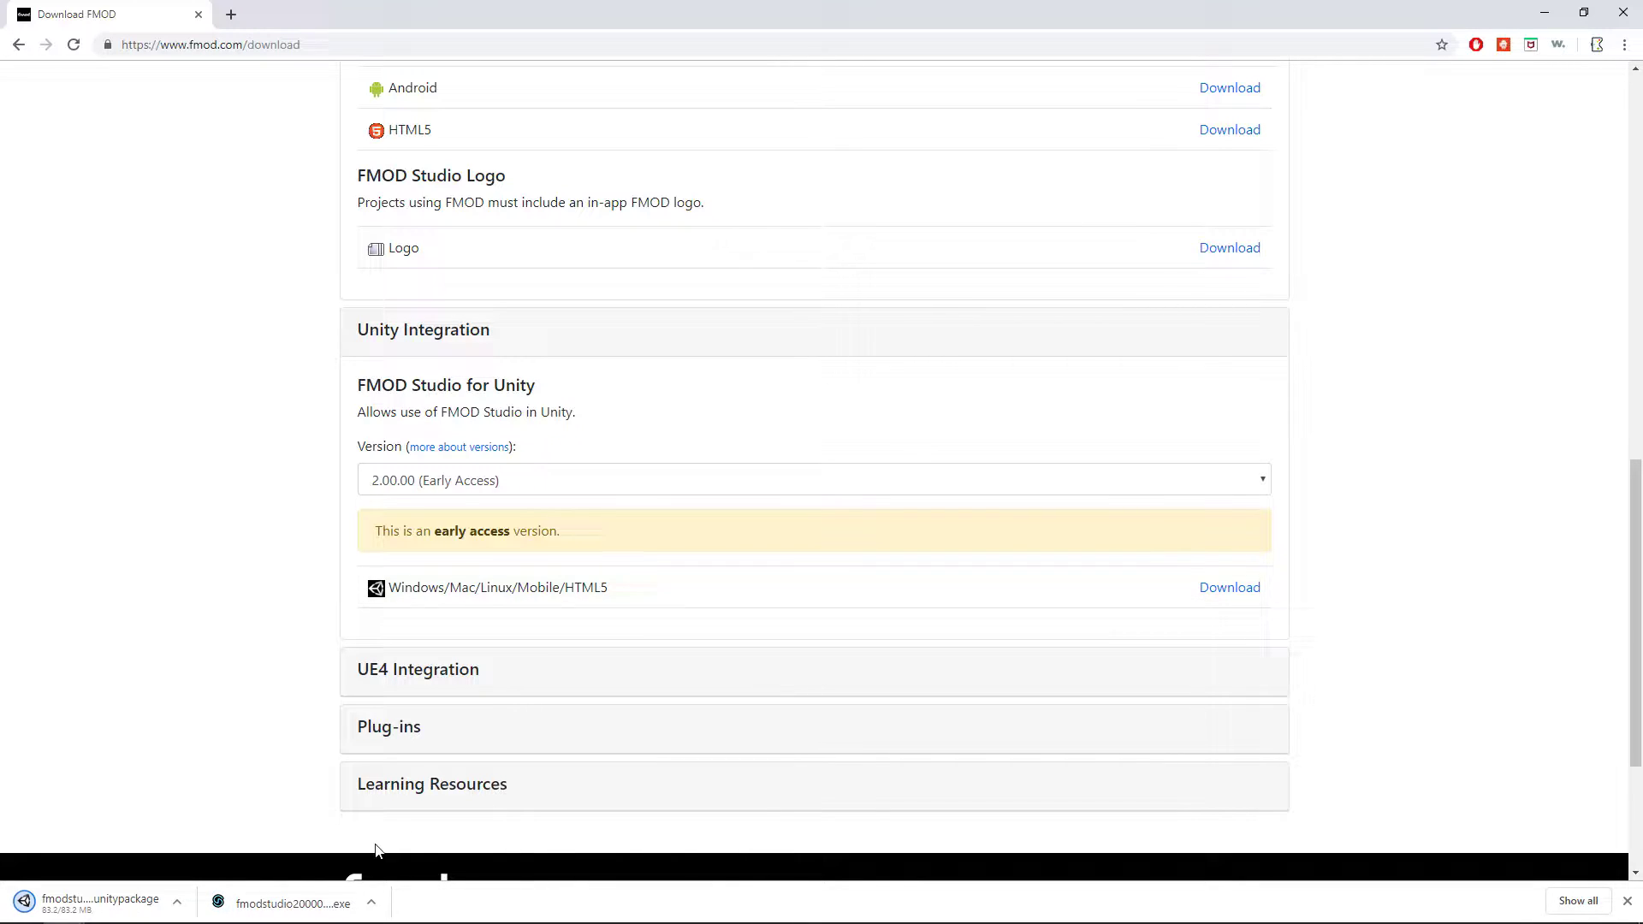
pyautogui.click(340, 905)
pyautogui.click(912, 607)
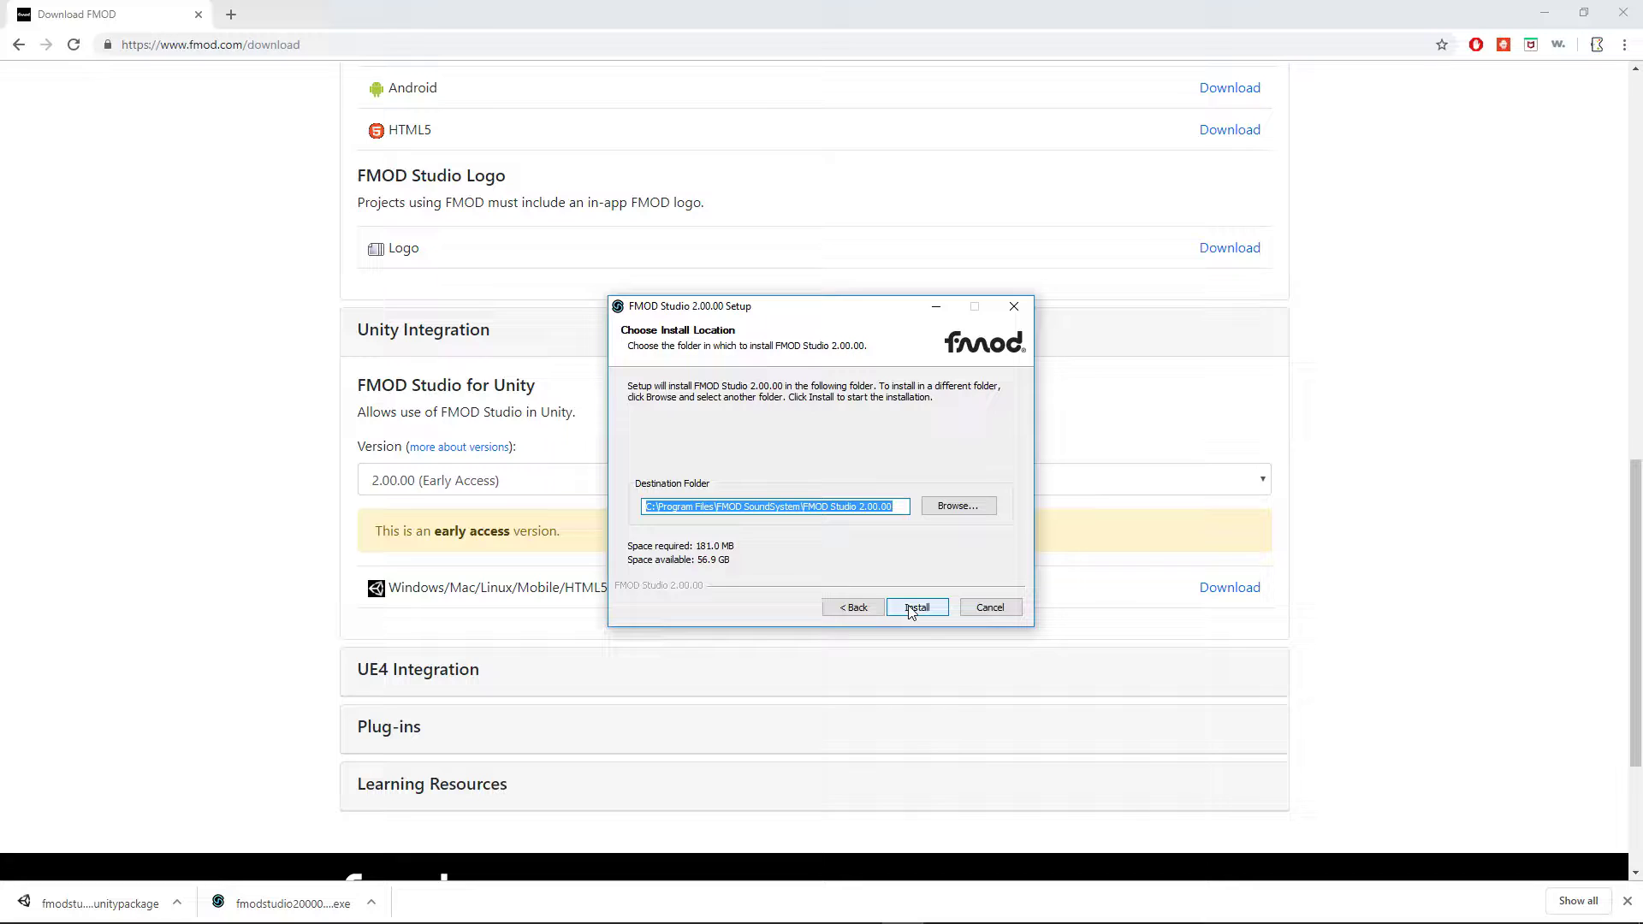
pyautogui.click(933, 609)
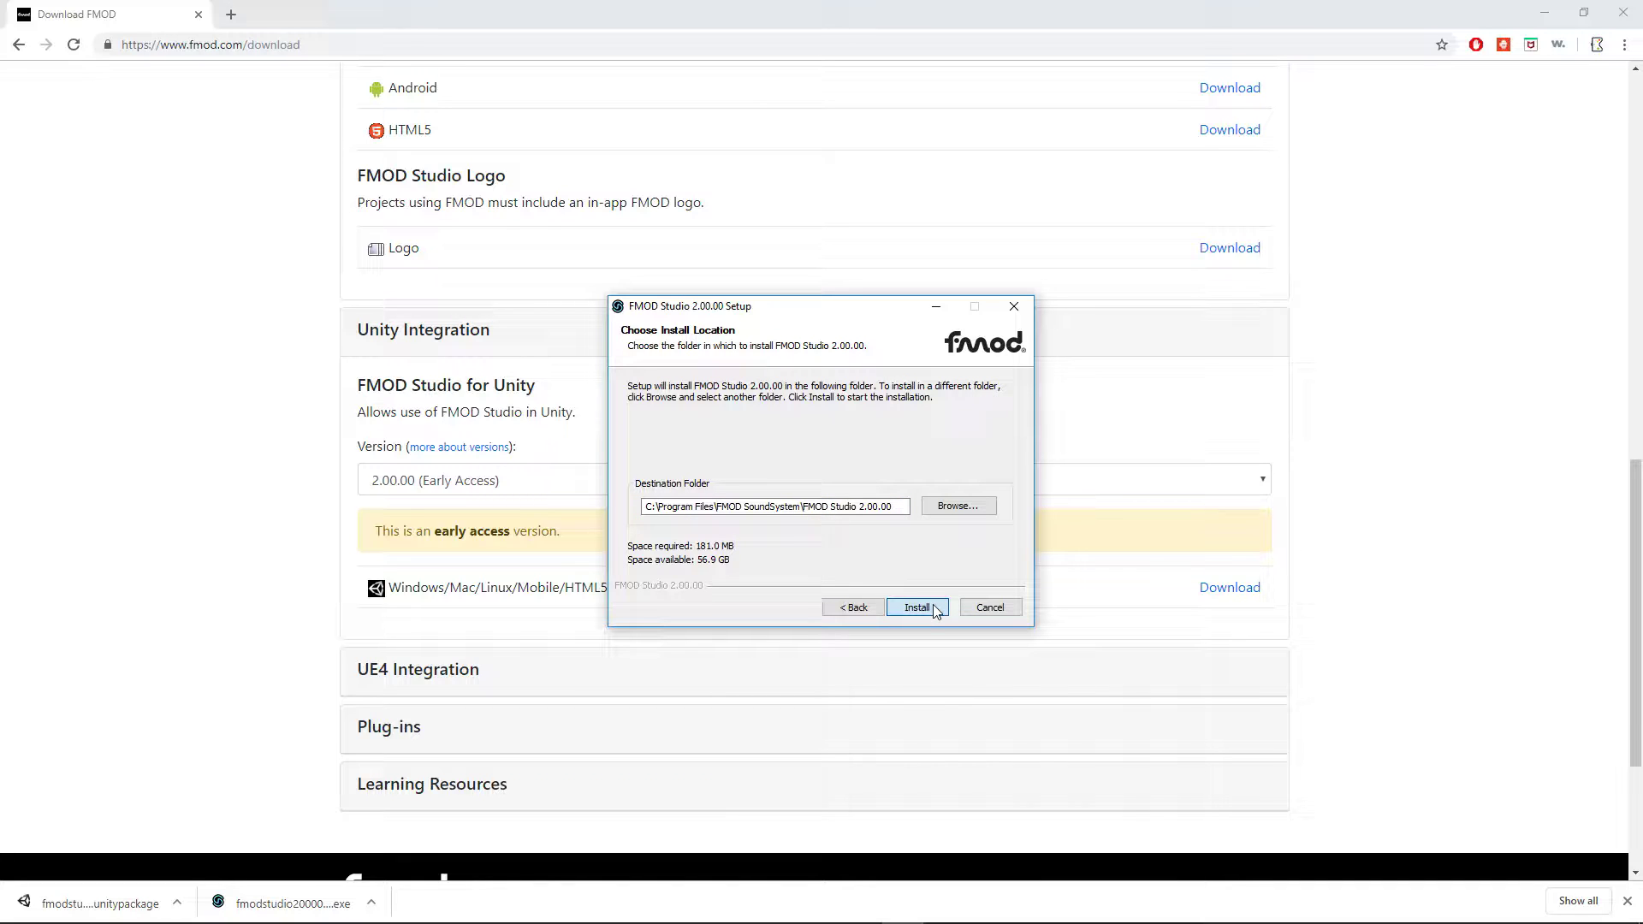
pyautogui.click(932, 609)
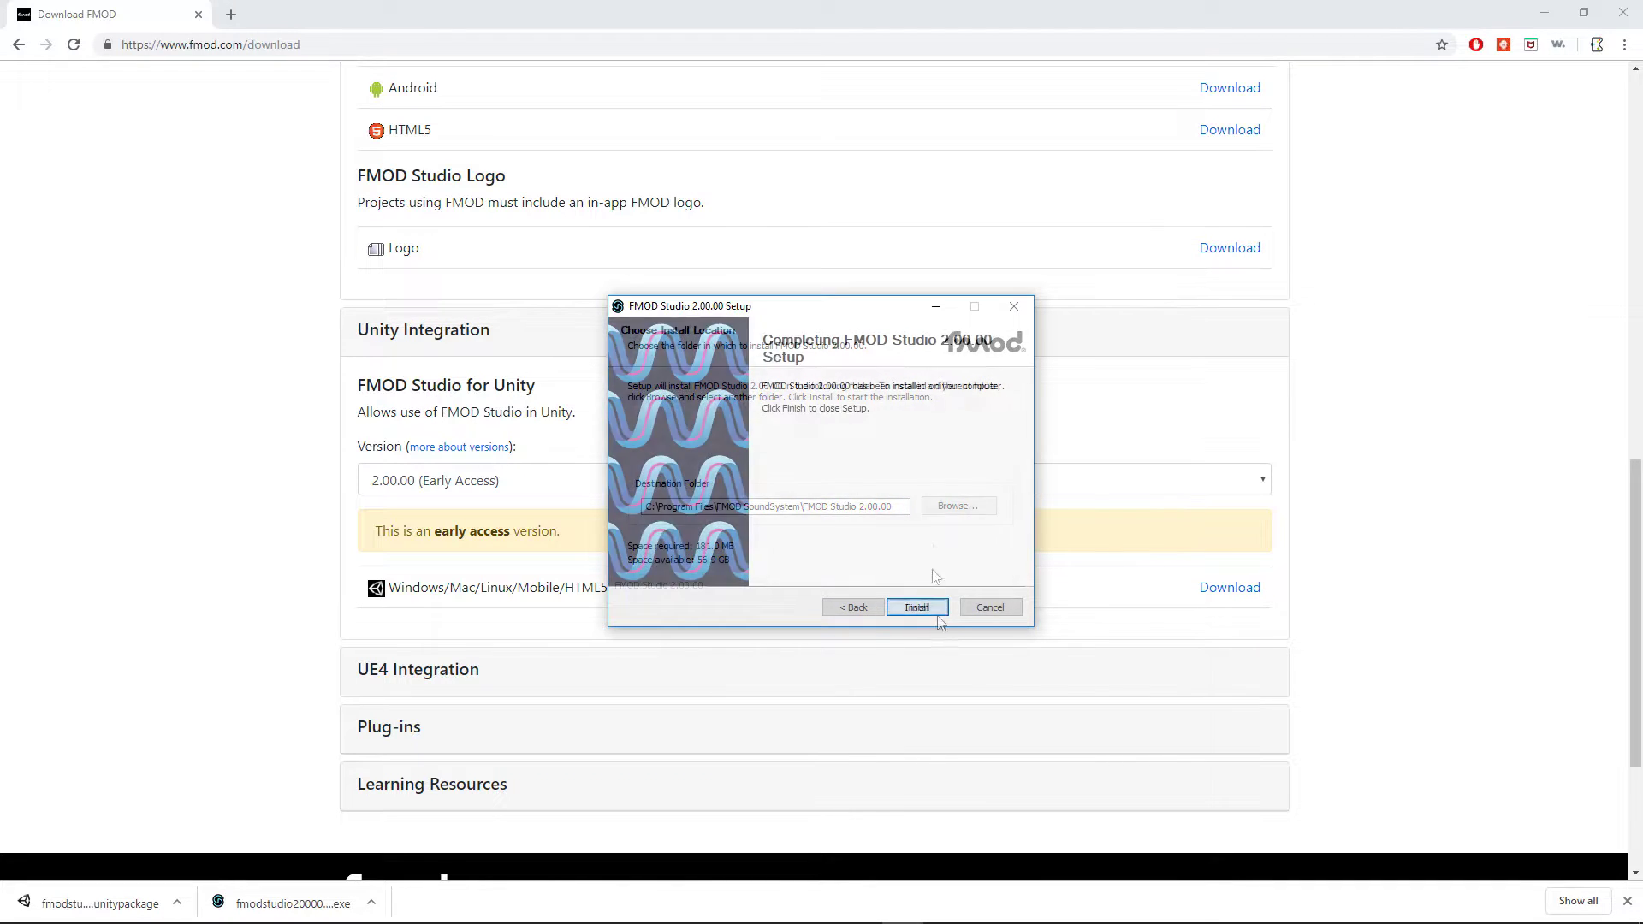
pyautogui.click(932, 609)
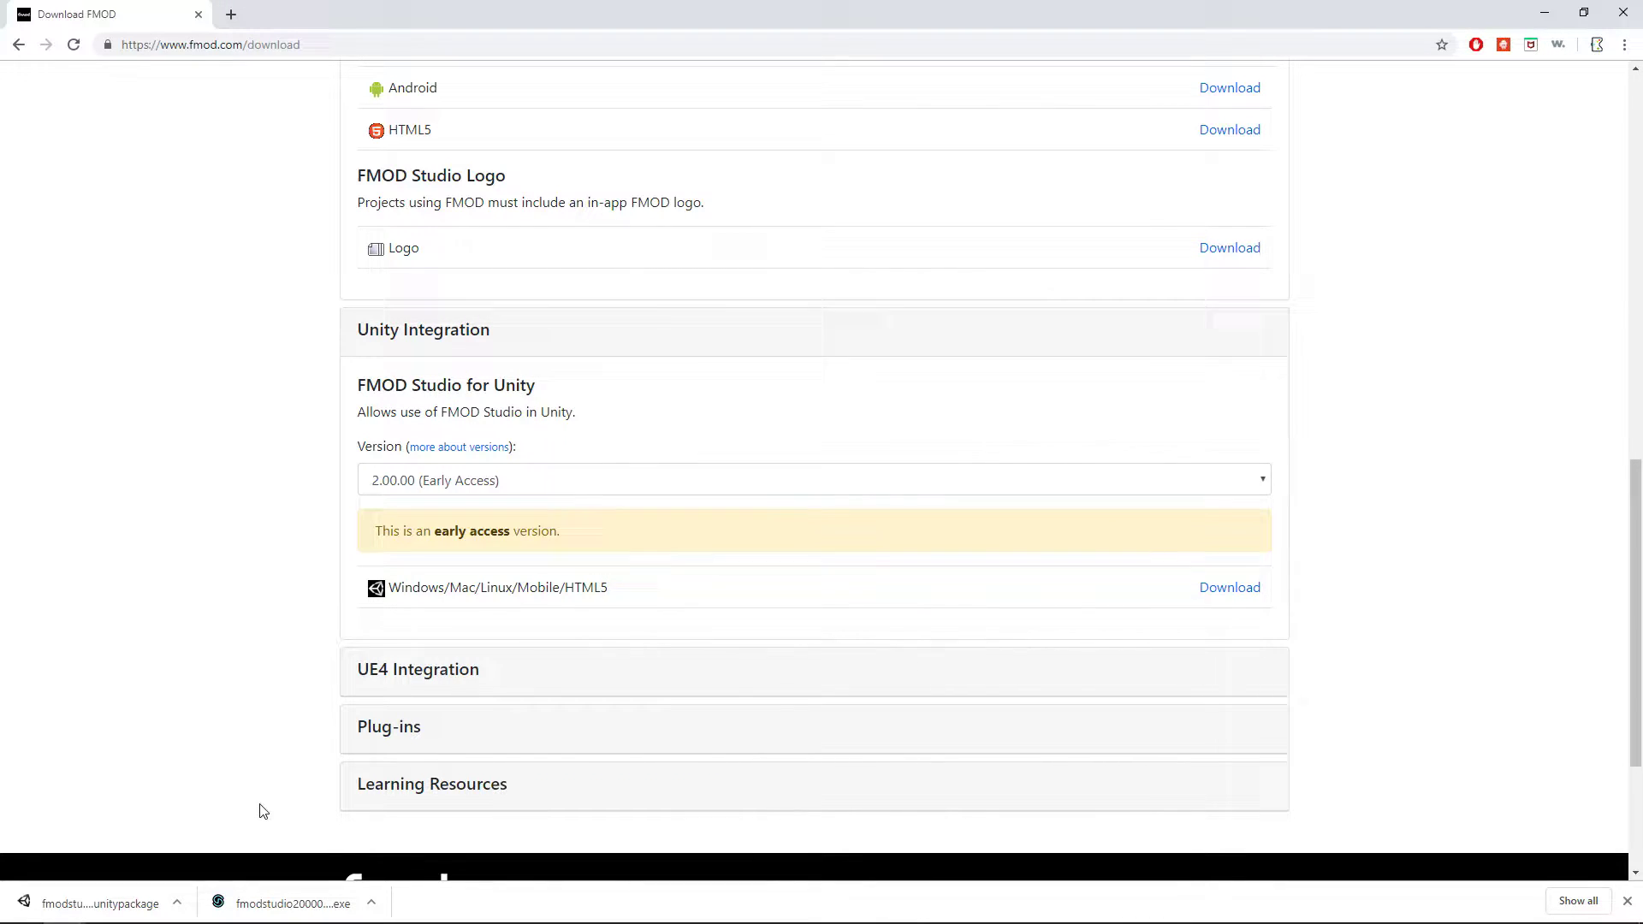
# Copy the FMOD Unity integration package onto the desktop and return to Unity
pyautogui.moveTo(860, 11); pyautogui.dragTo(863, 151)
pyautogui.moveTo(605, 858); pyautogui.dragTo(110, 237)
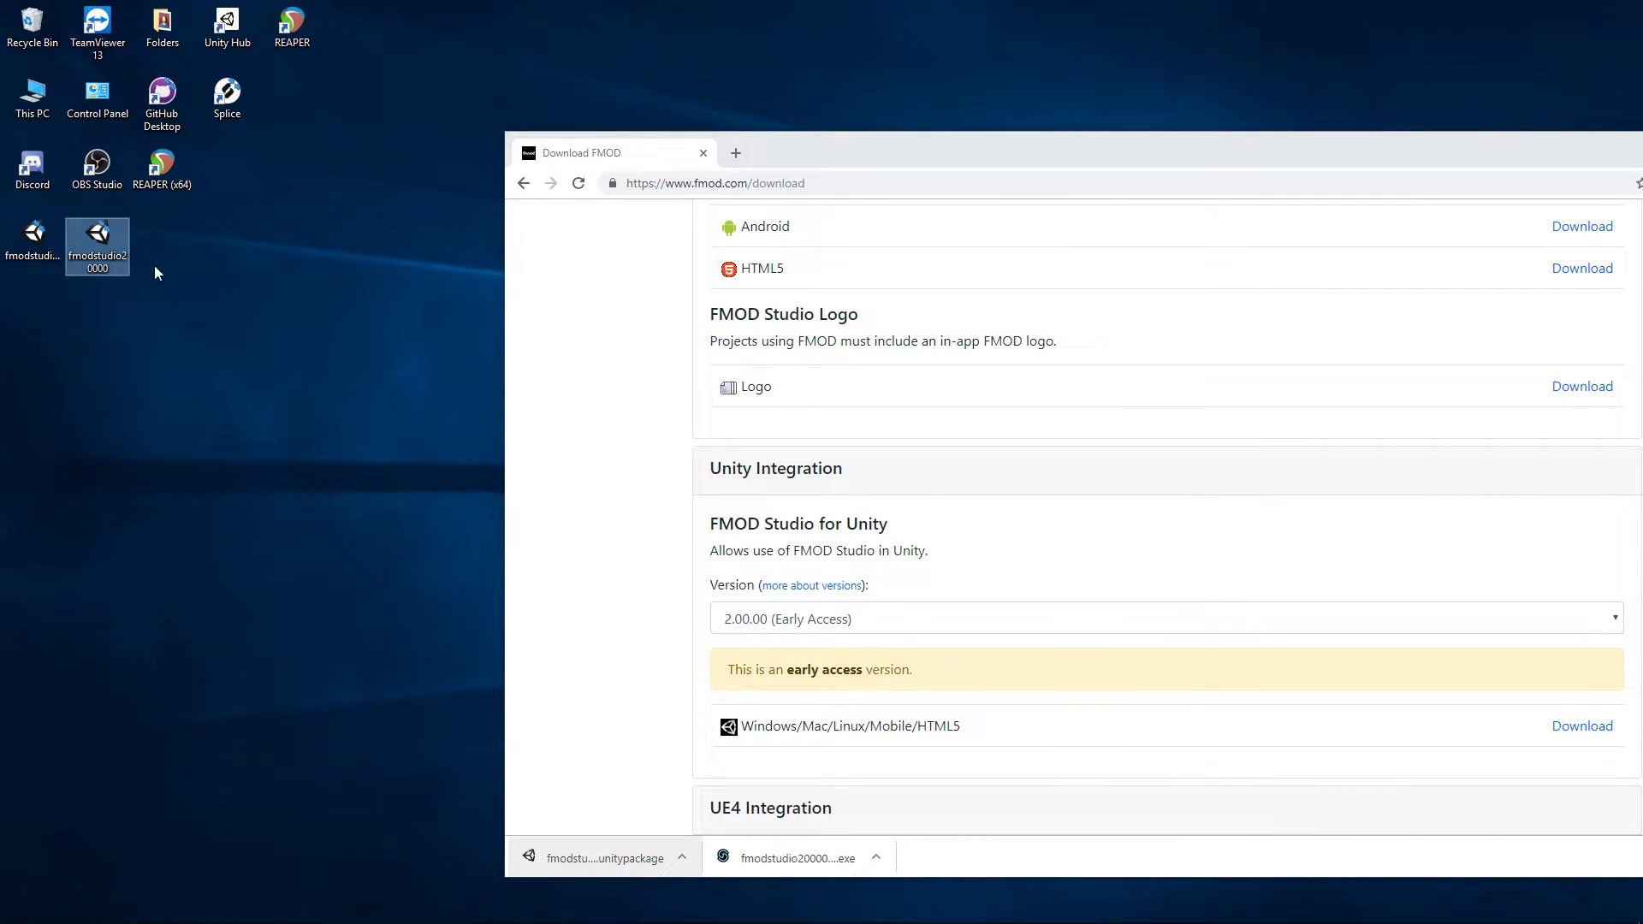
pyautogui.doubleClick(998, 145)
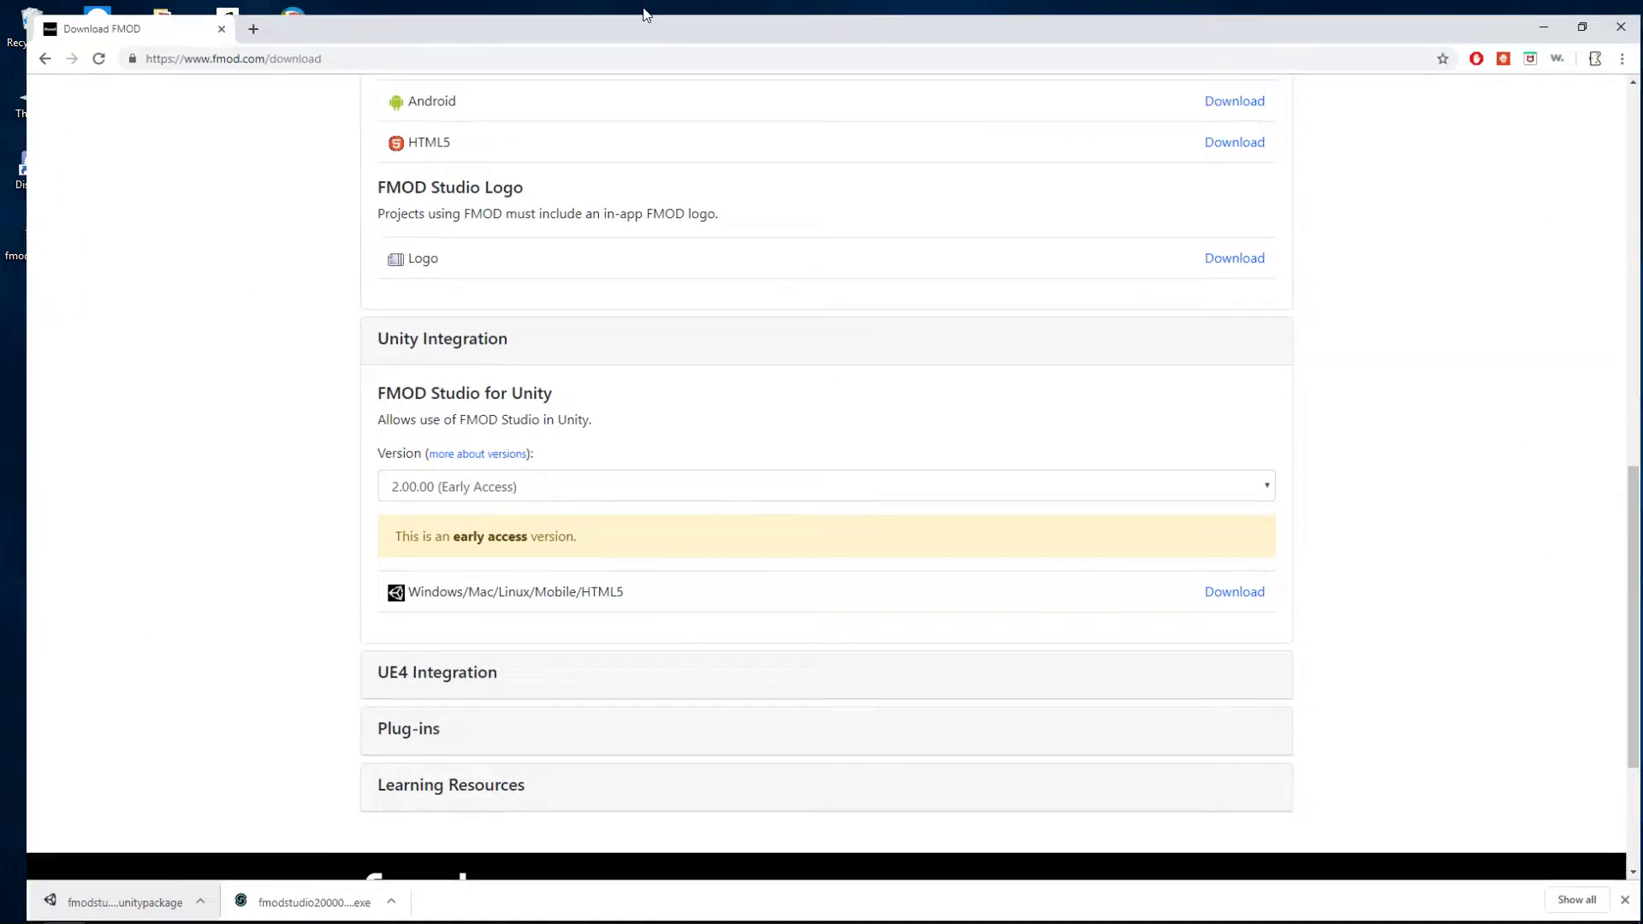
pyautogui.click(1544, 12)
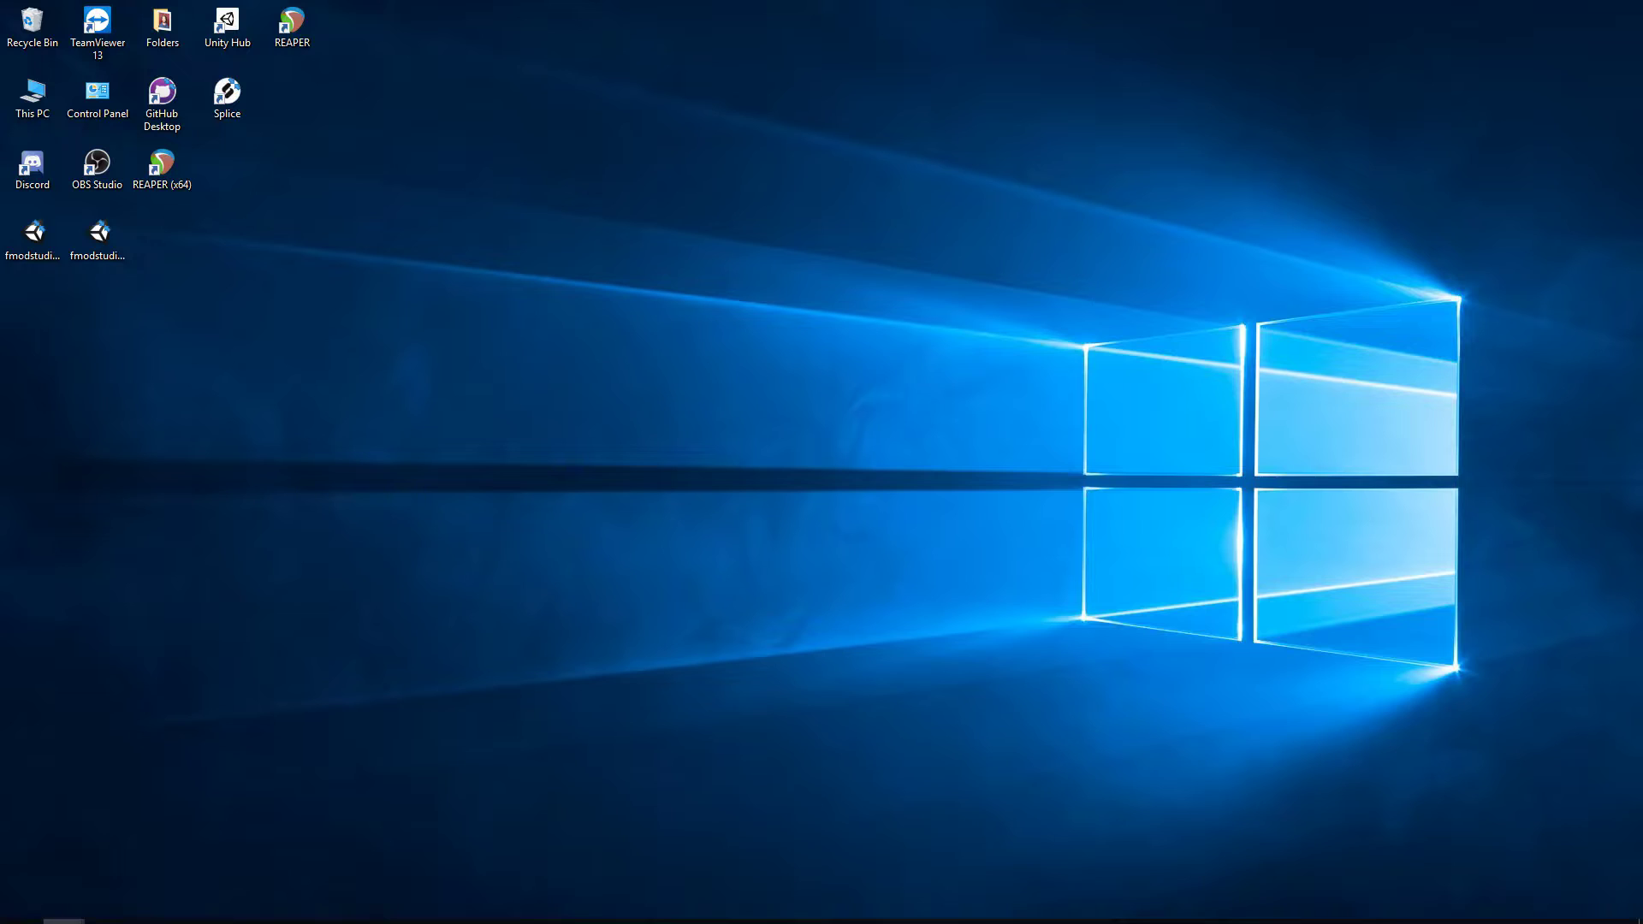
pyautogui.click(568, 907)
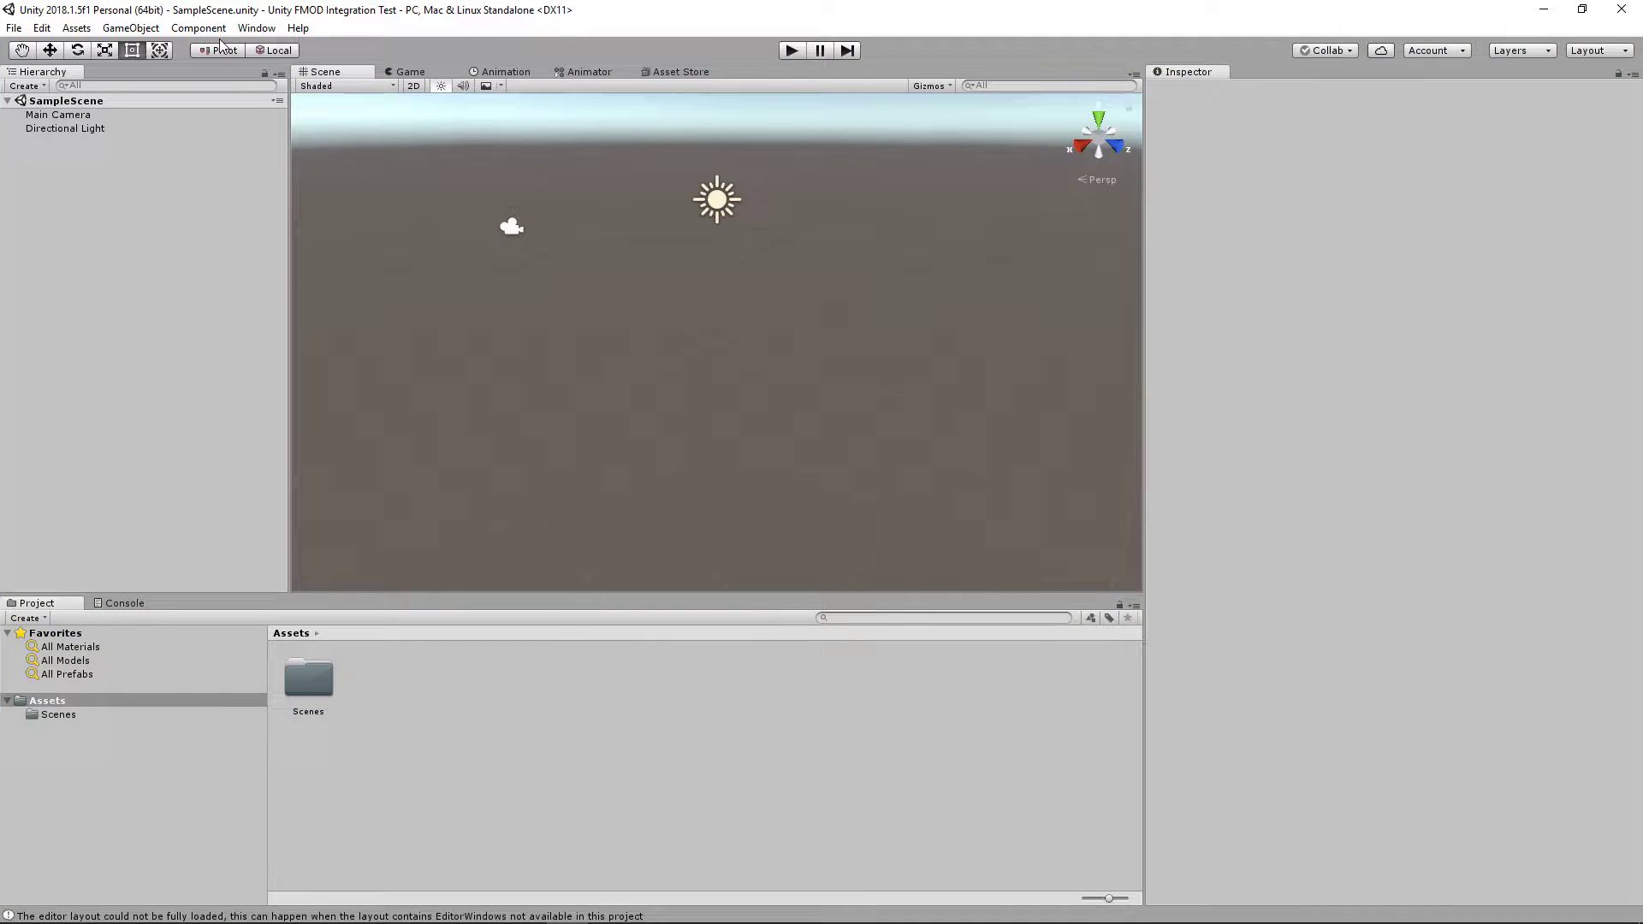
# Choose the fmodstudio20000 package from the desktop as a custom package to import
pyautogui.click(89, 30)
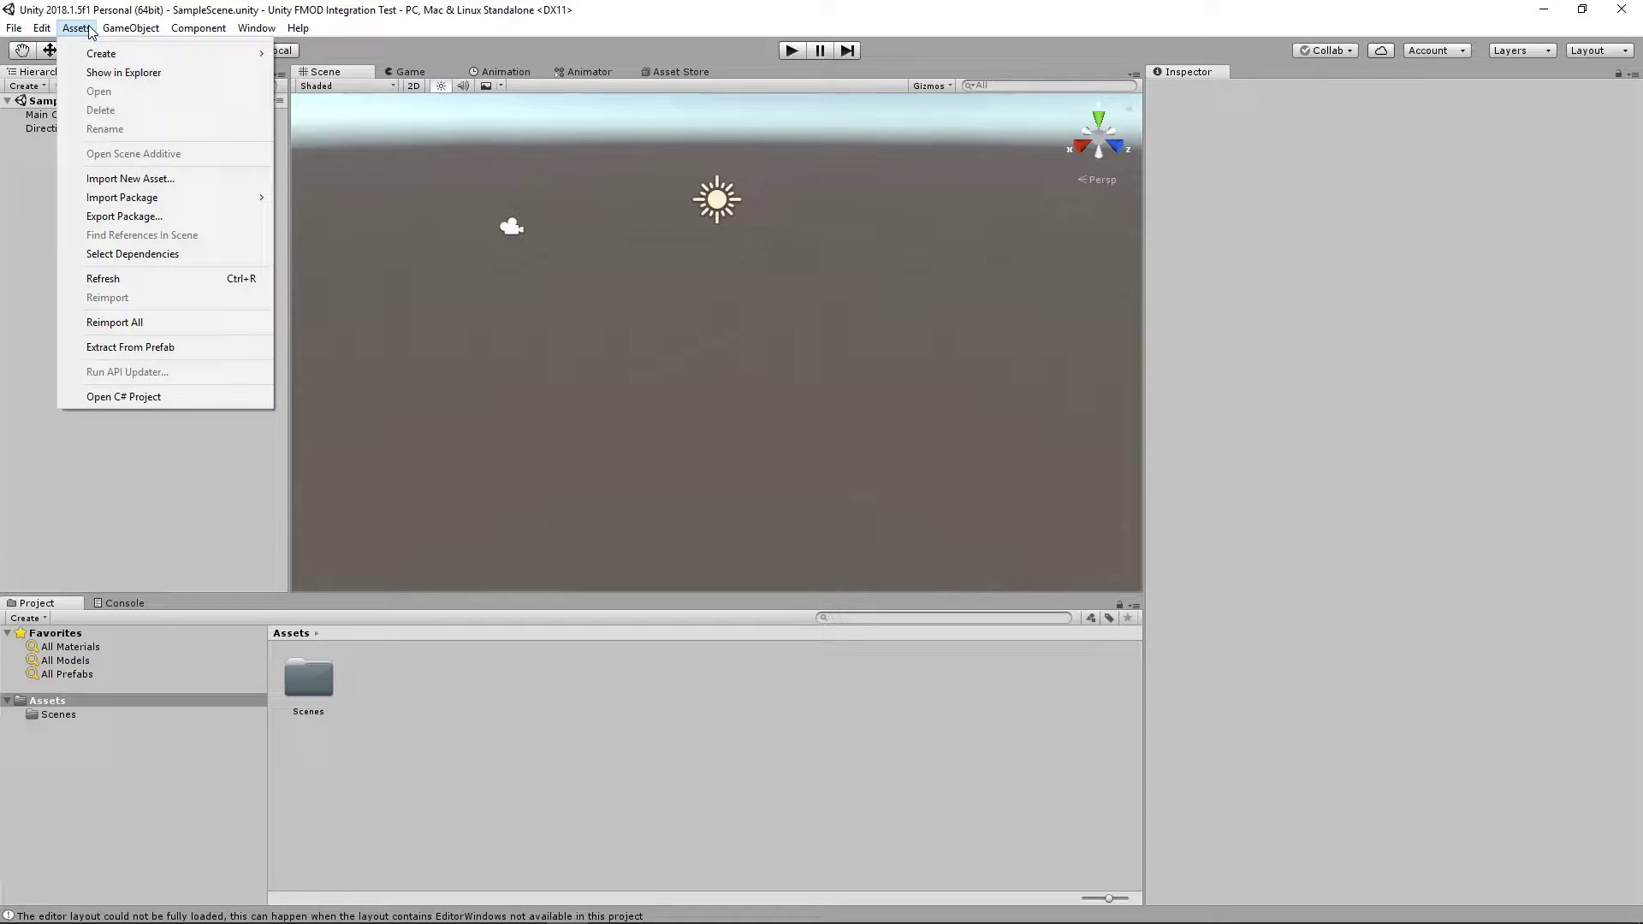
pyautogui.moveTo(180, 205)
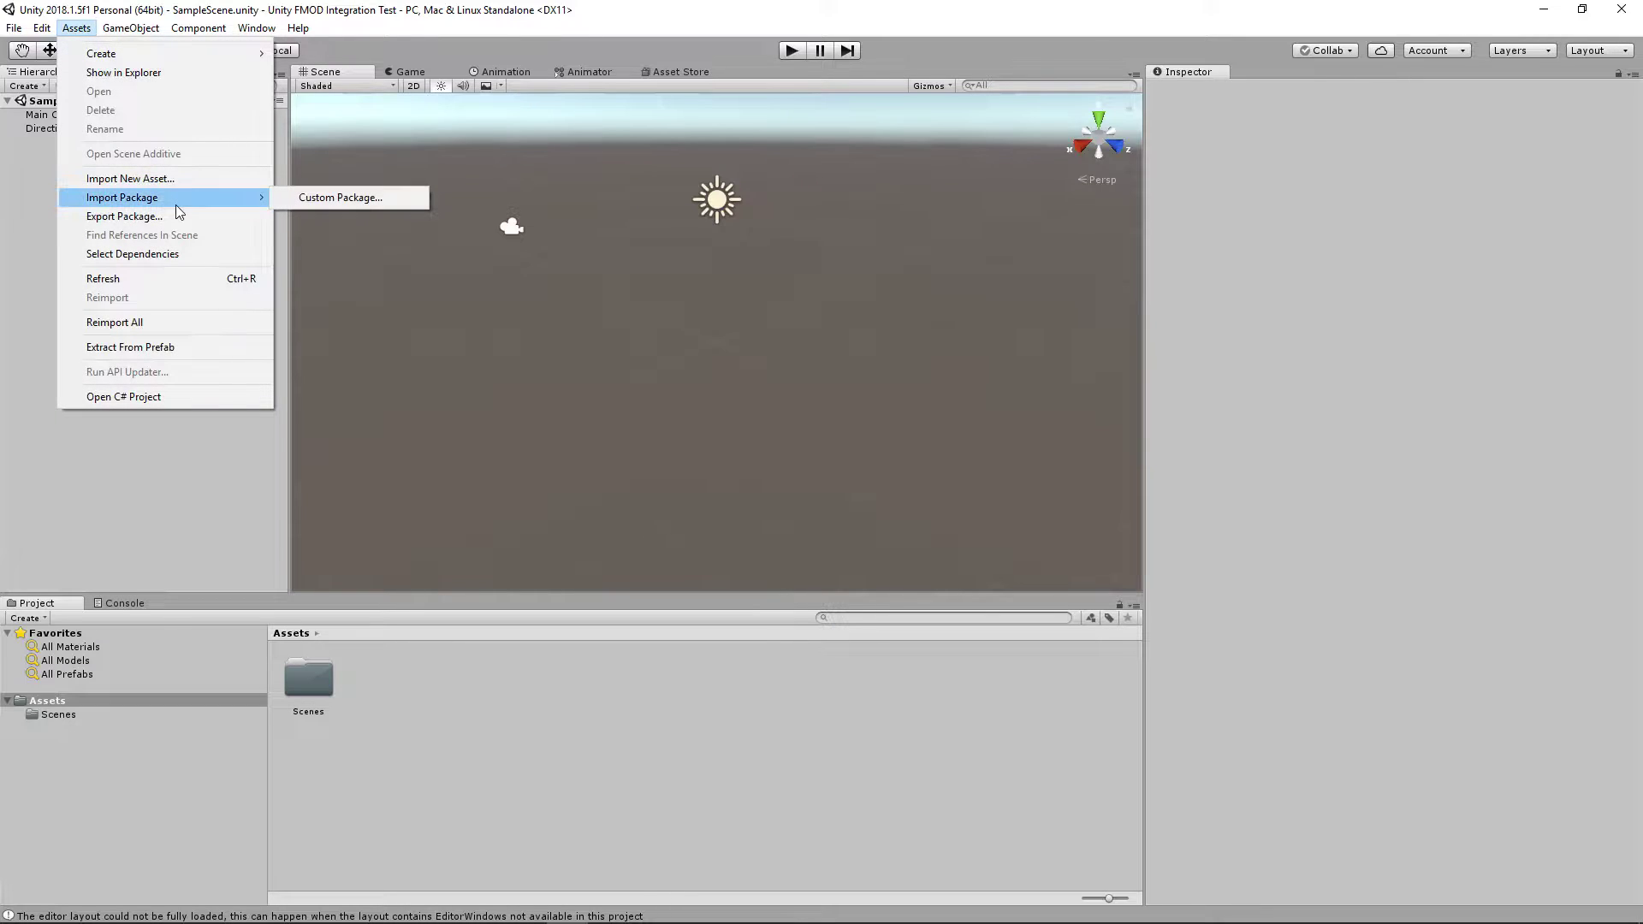
pyautogui.click(358, 196)
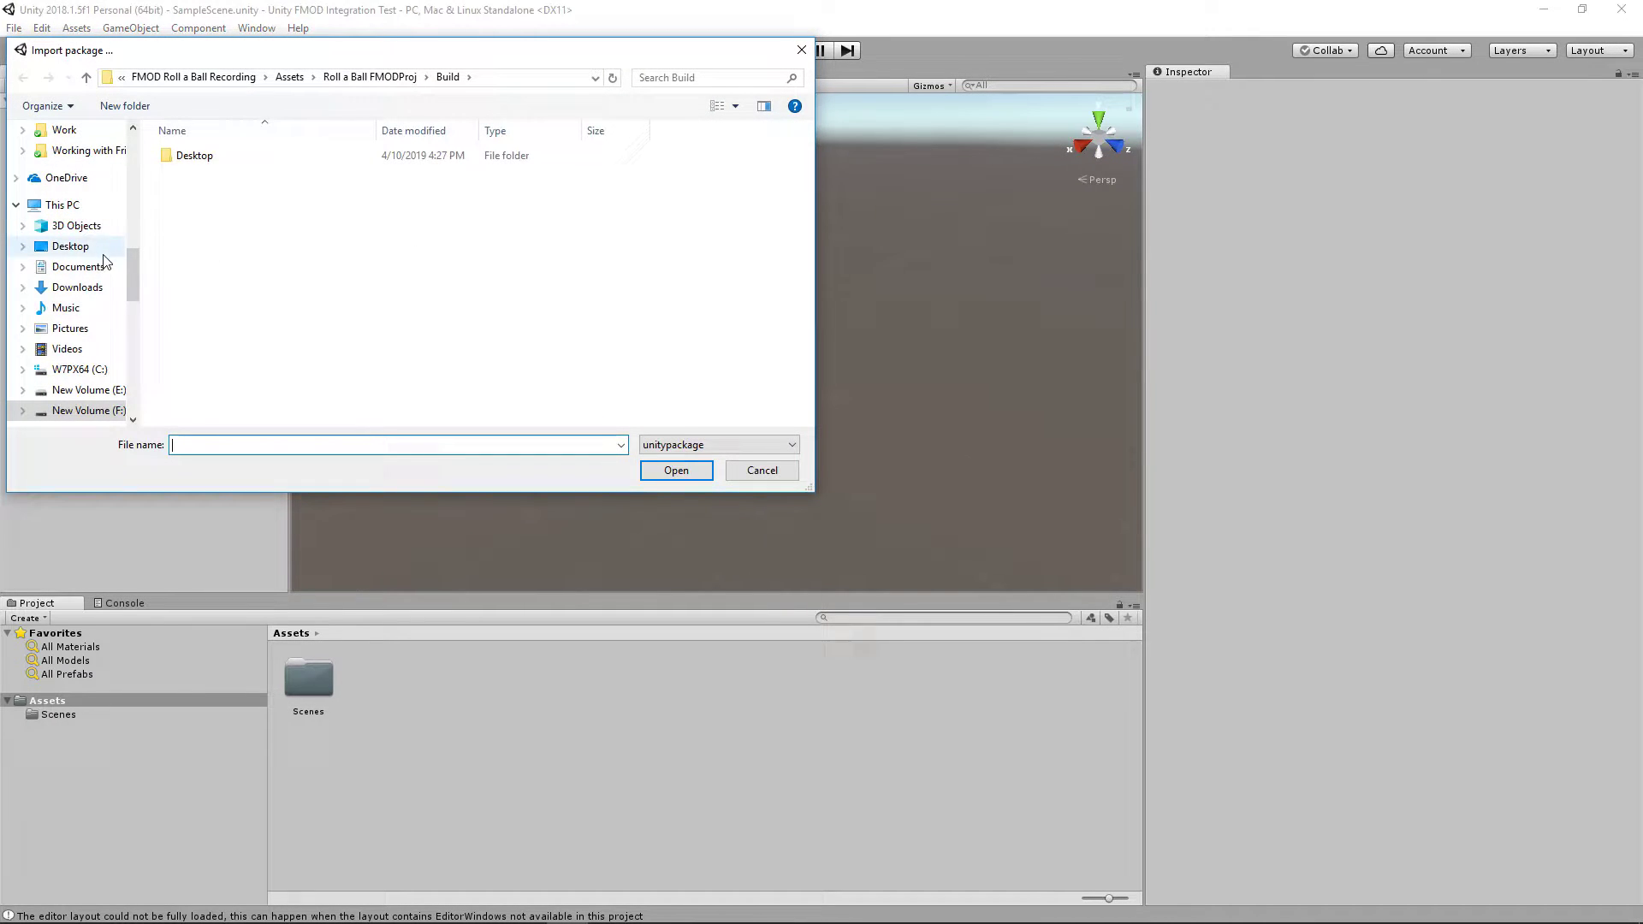
pyautogui.scroll(3, 68, 283)
pyautogui.scroll(15, 68, 282)
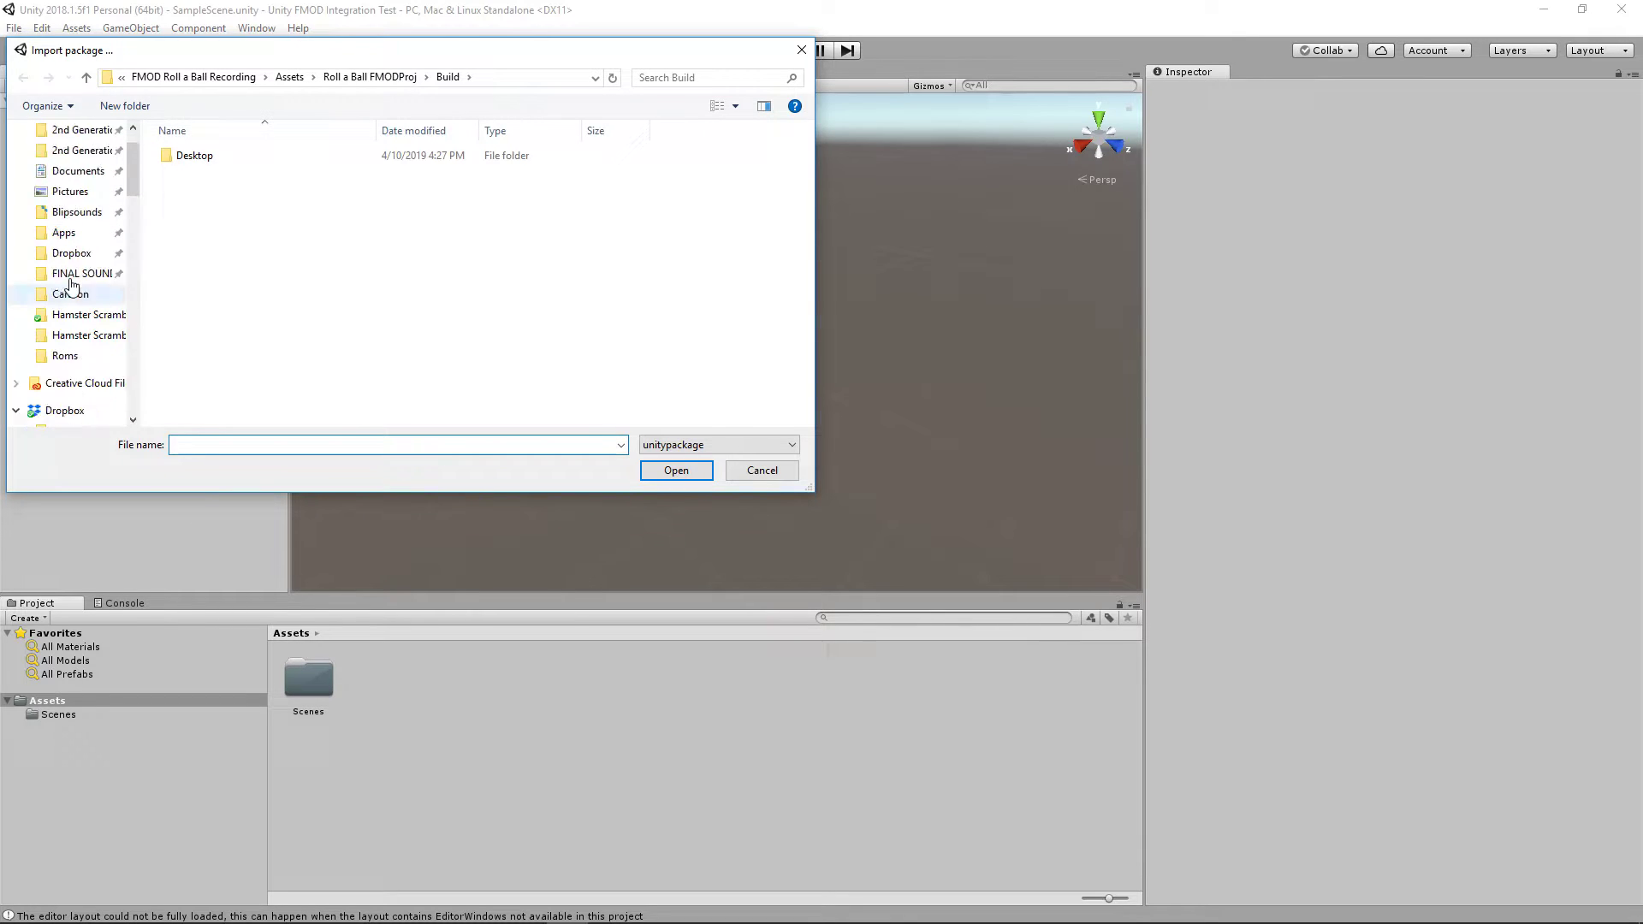
pyautogui.click(83, 166)
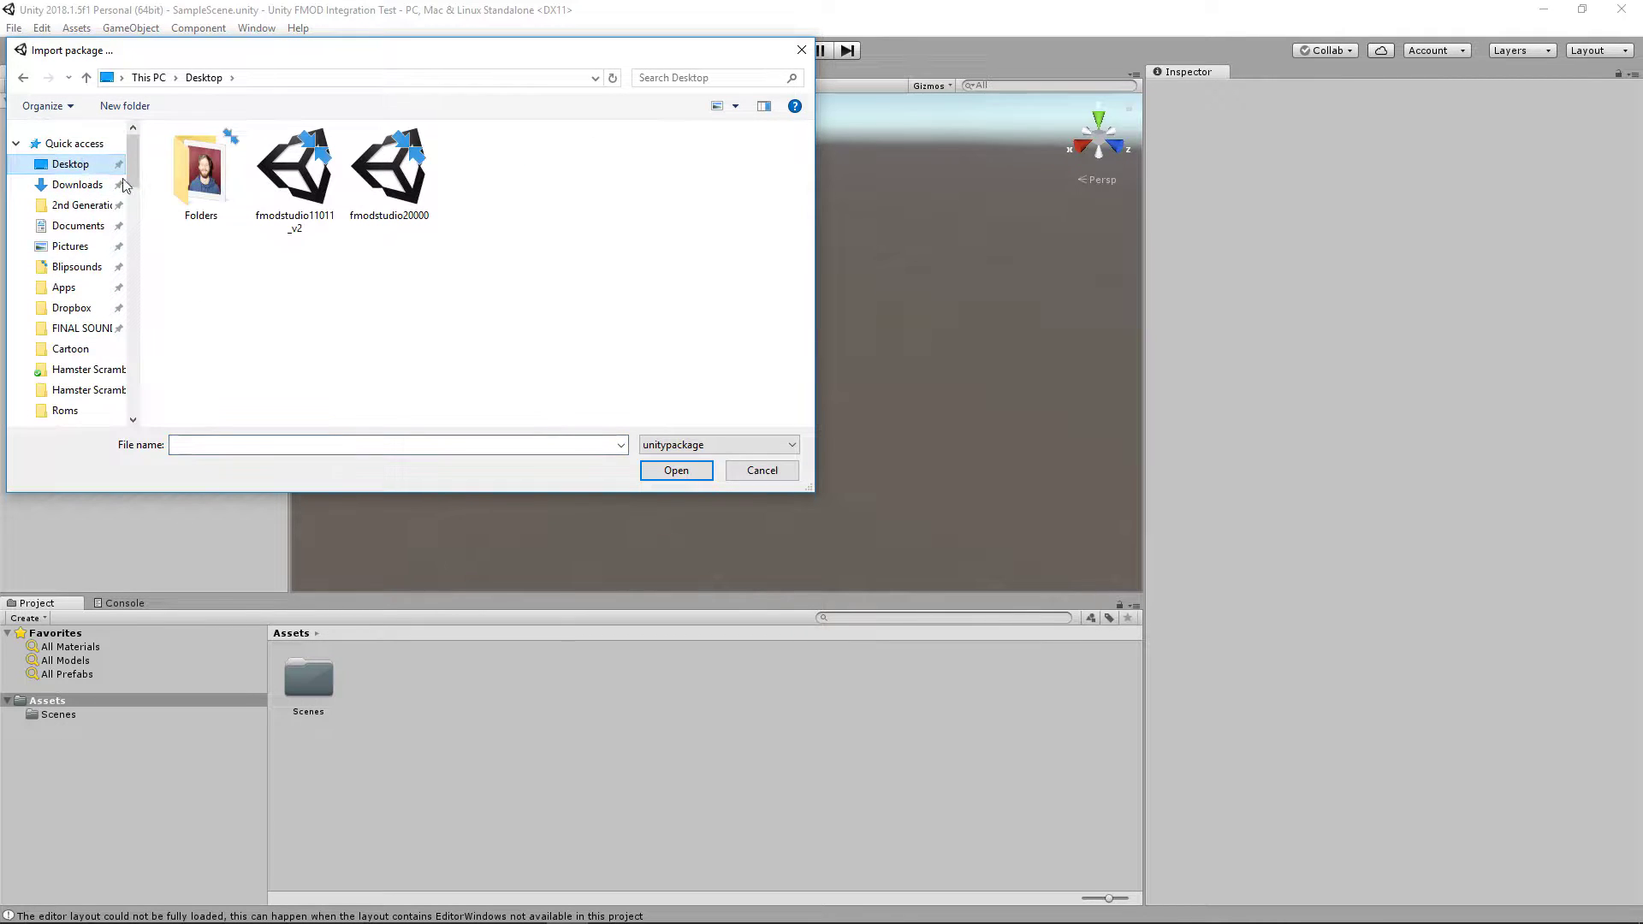
pyautogui.click(391, 171)
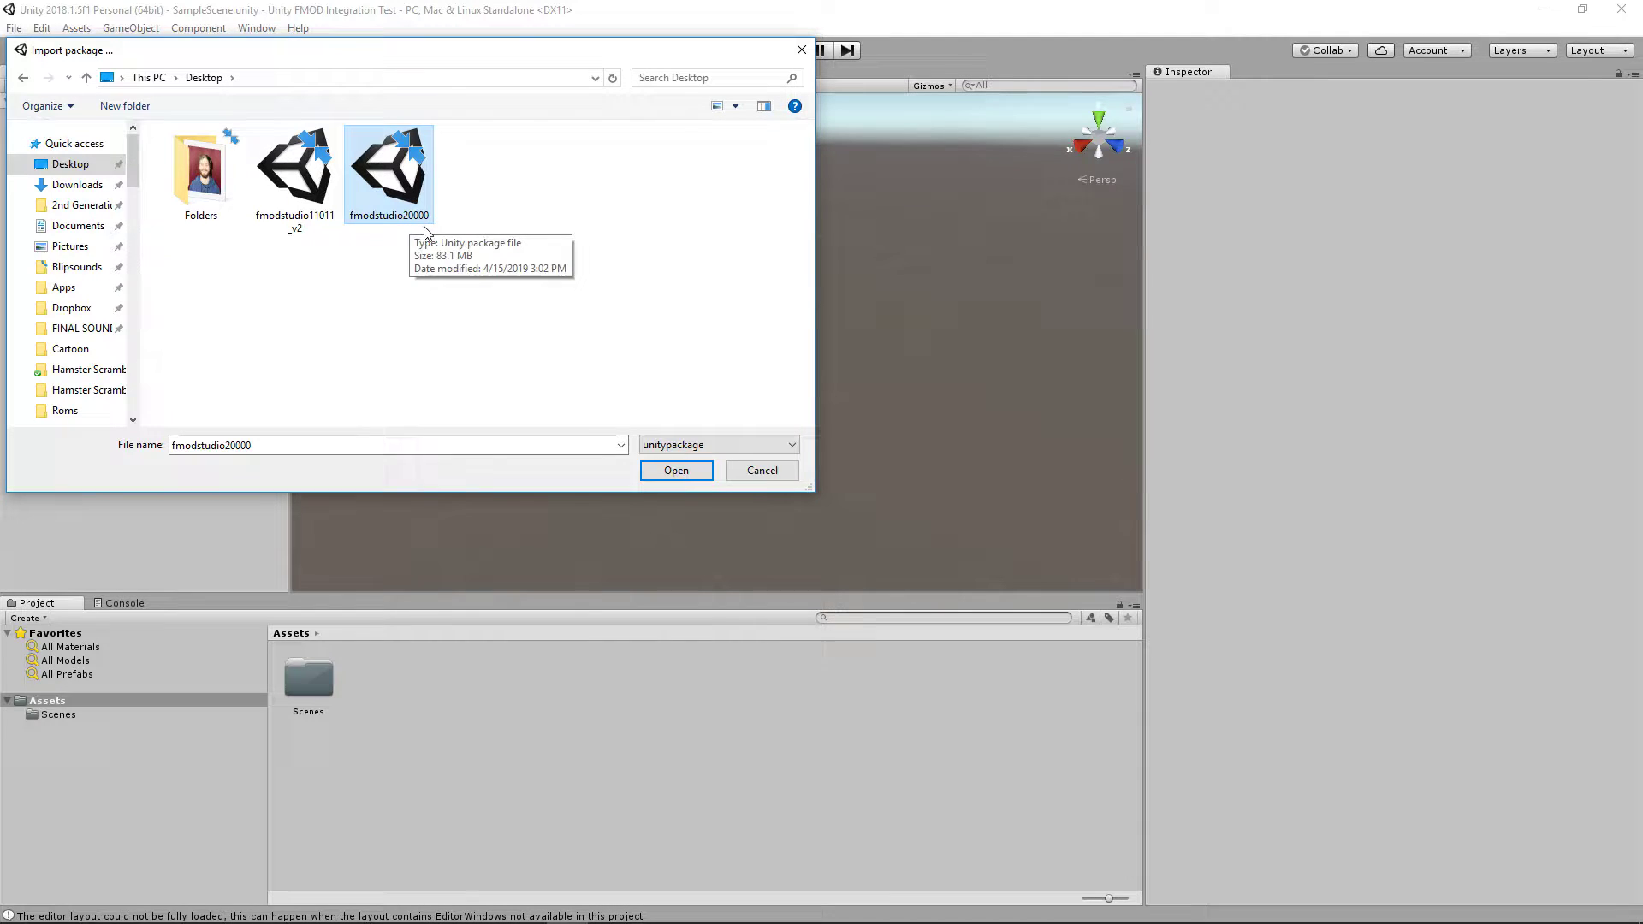
# Import all files of the fmodstudio20000 package into the project
pyautogui.click(675, 471)
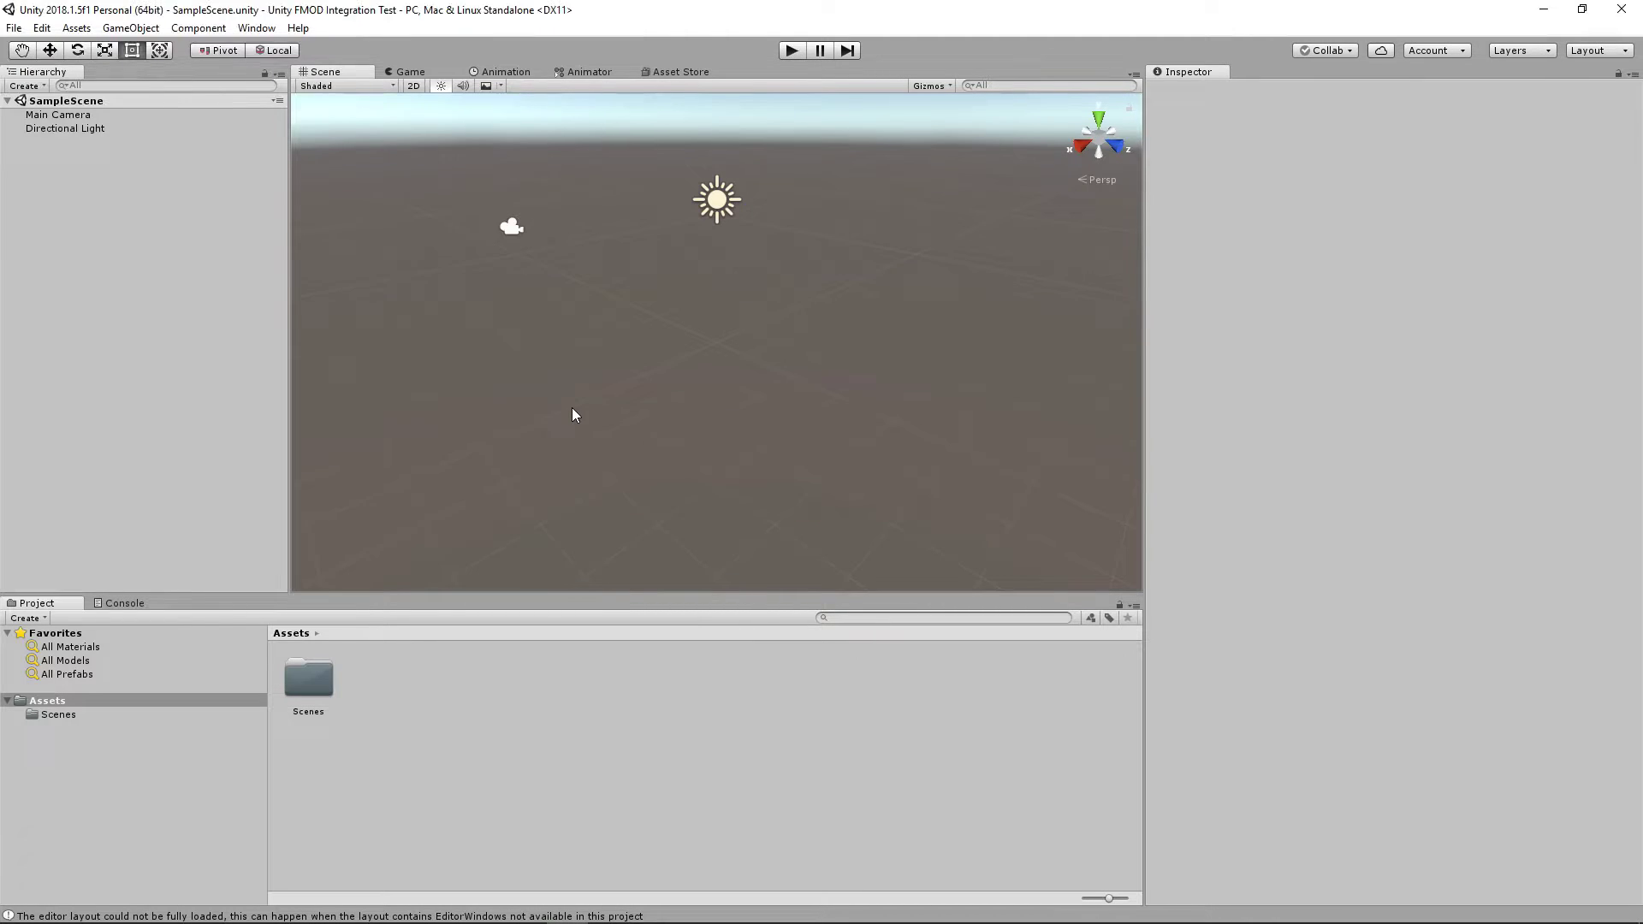
pyautogui.scroll(-5, 444, 486)
pyautogui.scroll(10, 444, 479)
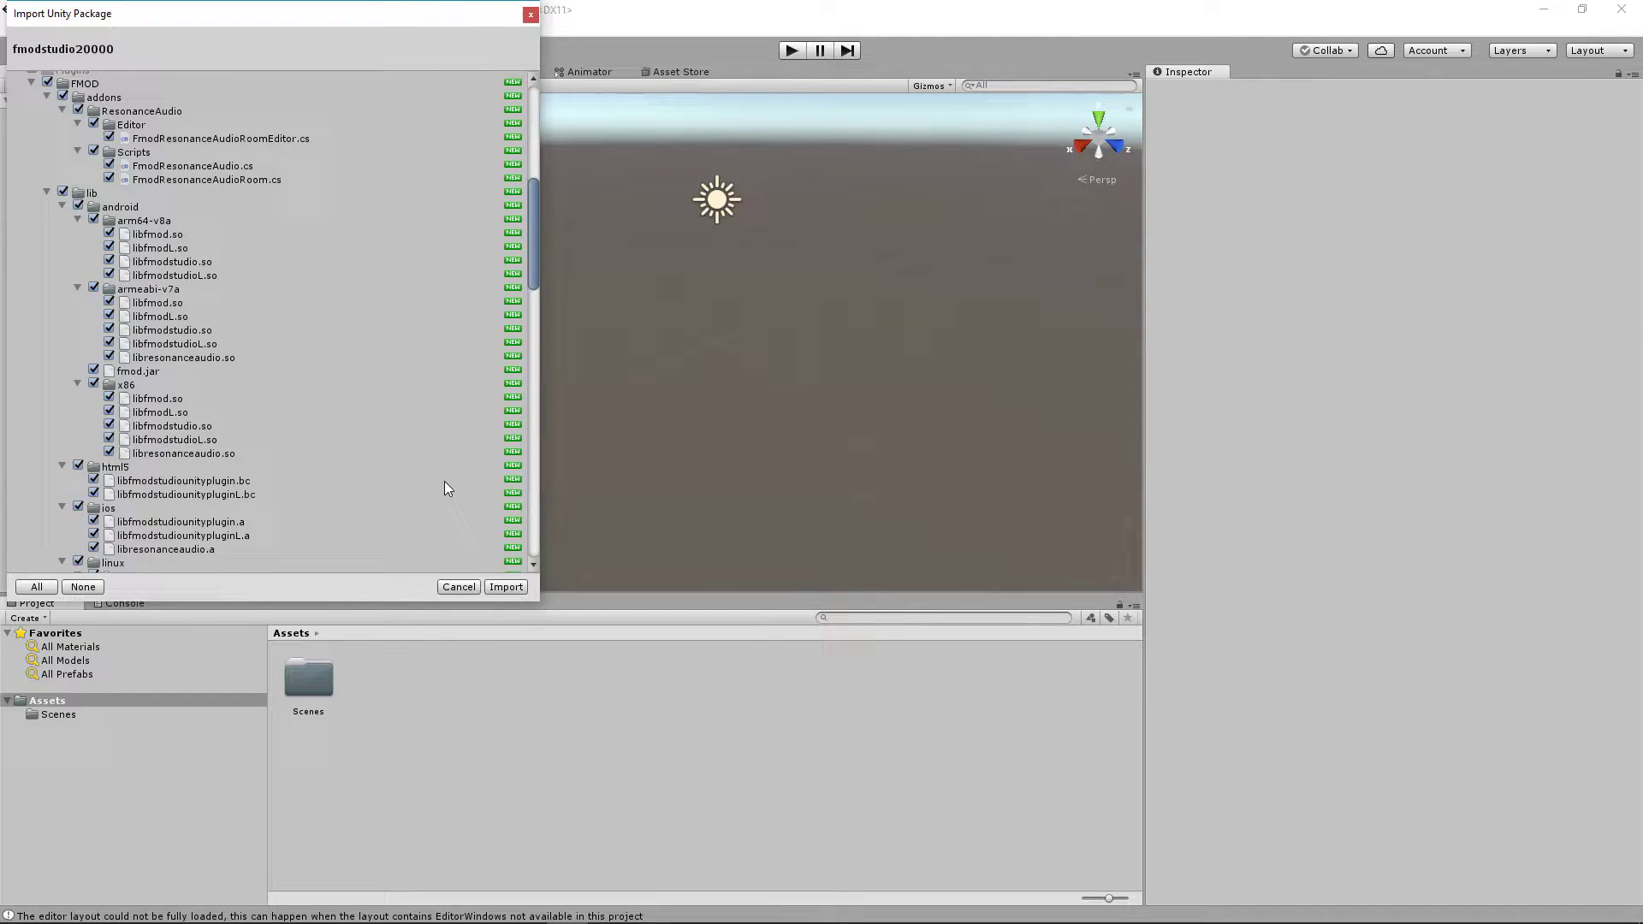
pyautogui.click(505, 586)
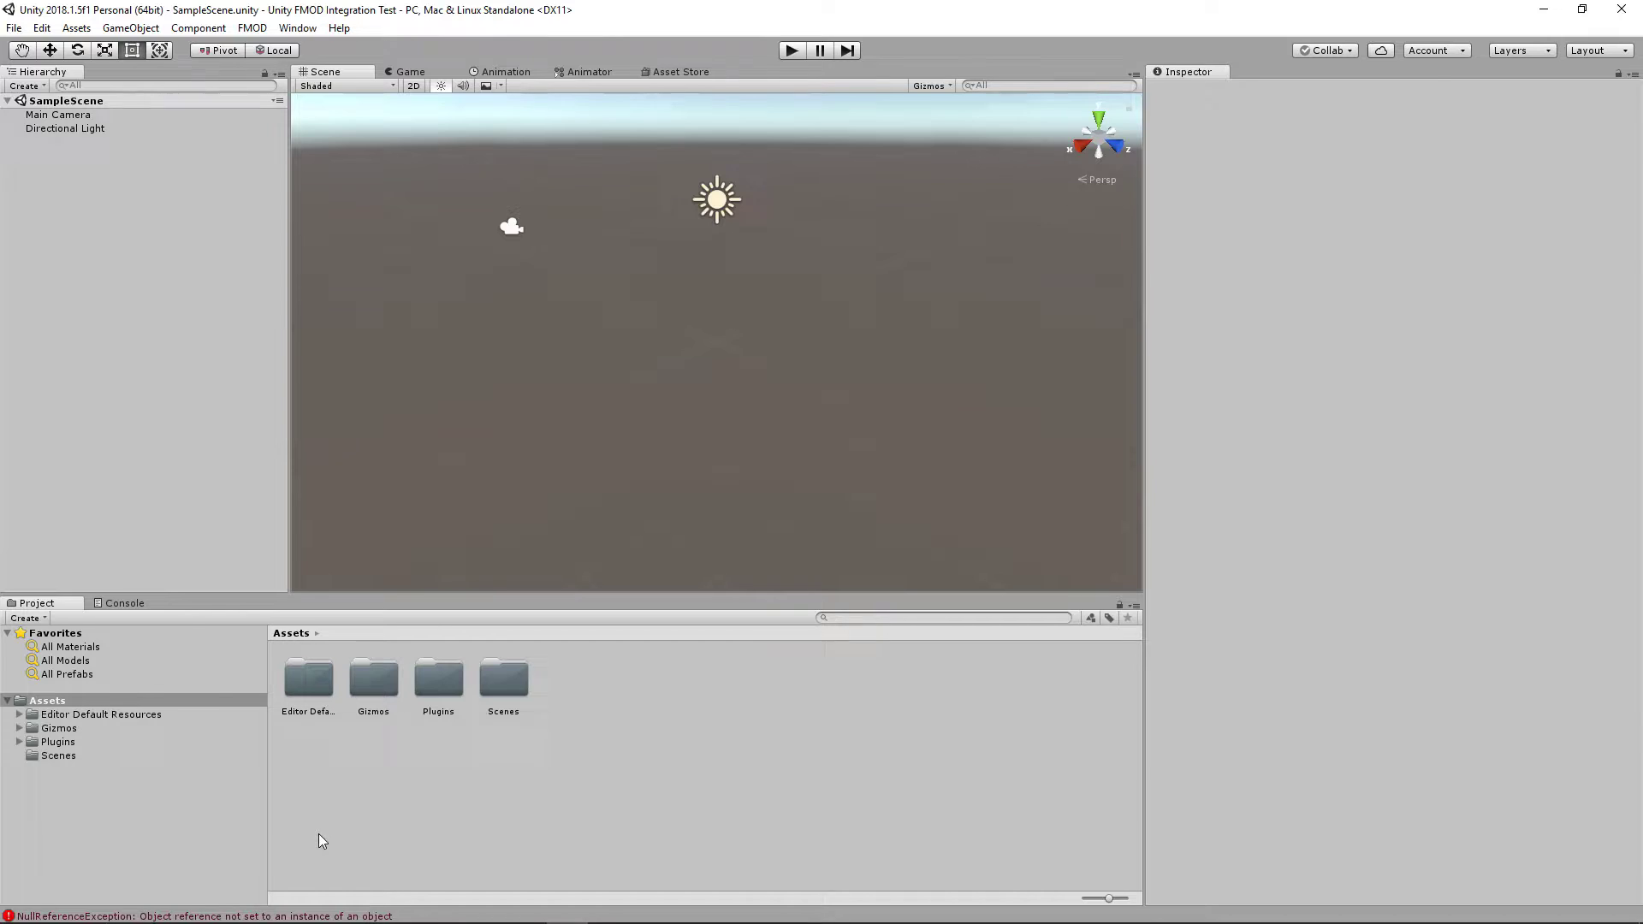
# Expand Assets > Plugins > FMOD and open FMOD > Edit Settings
pyautogui.click(78, 700)
pyautogui.click(19, 741)
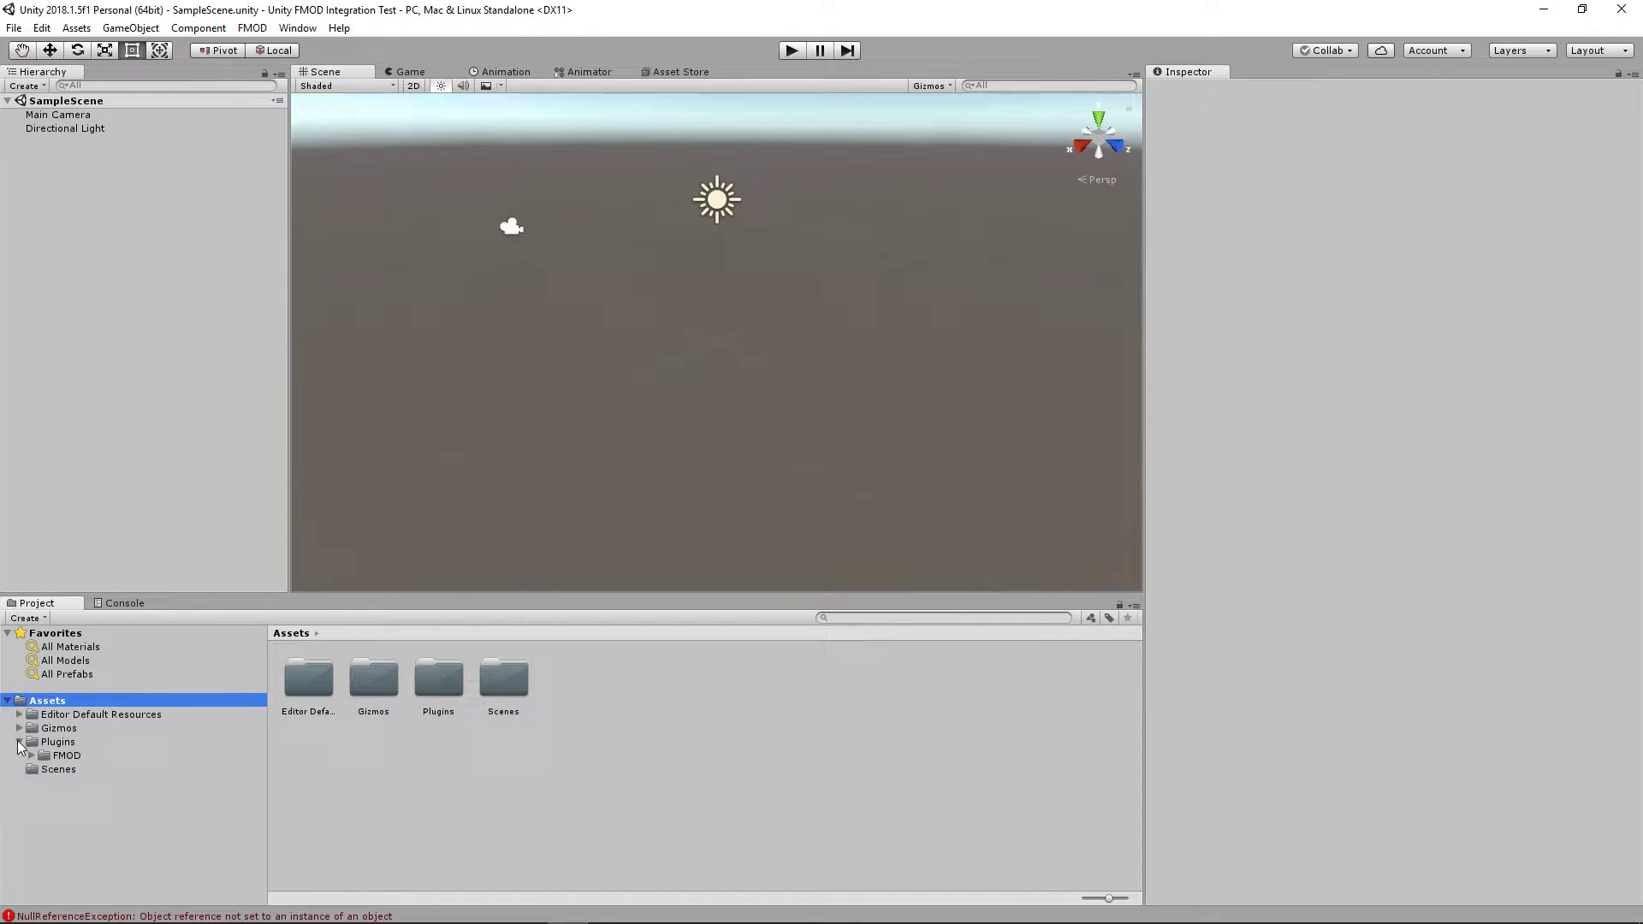
pyautogui.click(66, 754)
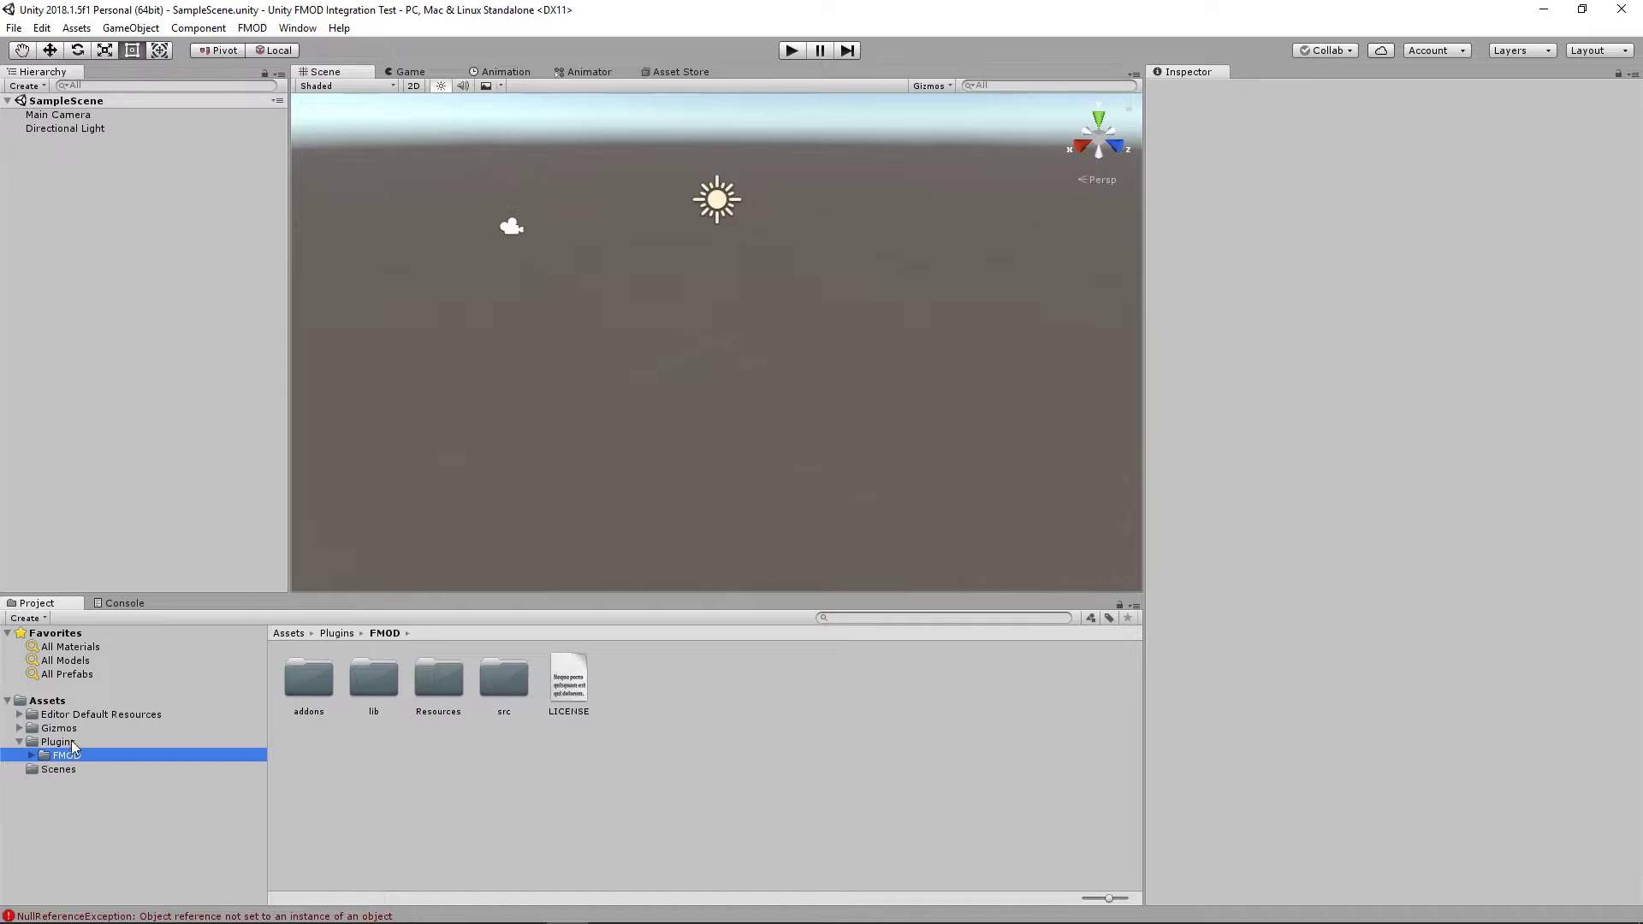
pyautogui.click(252, 28)
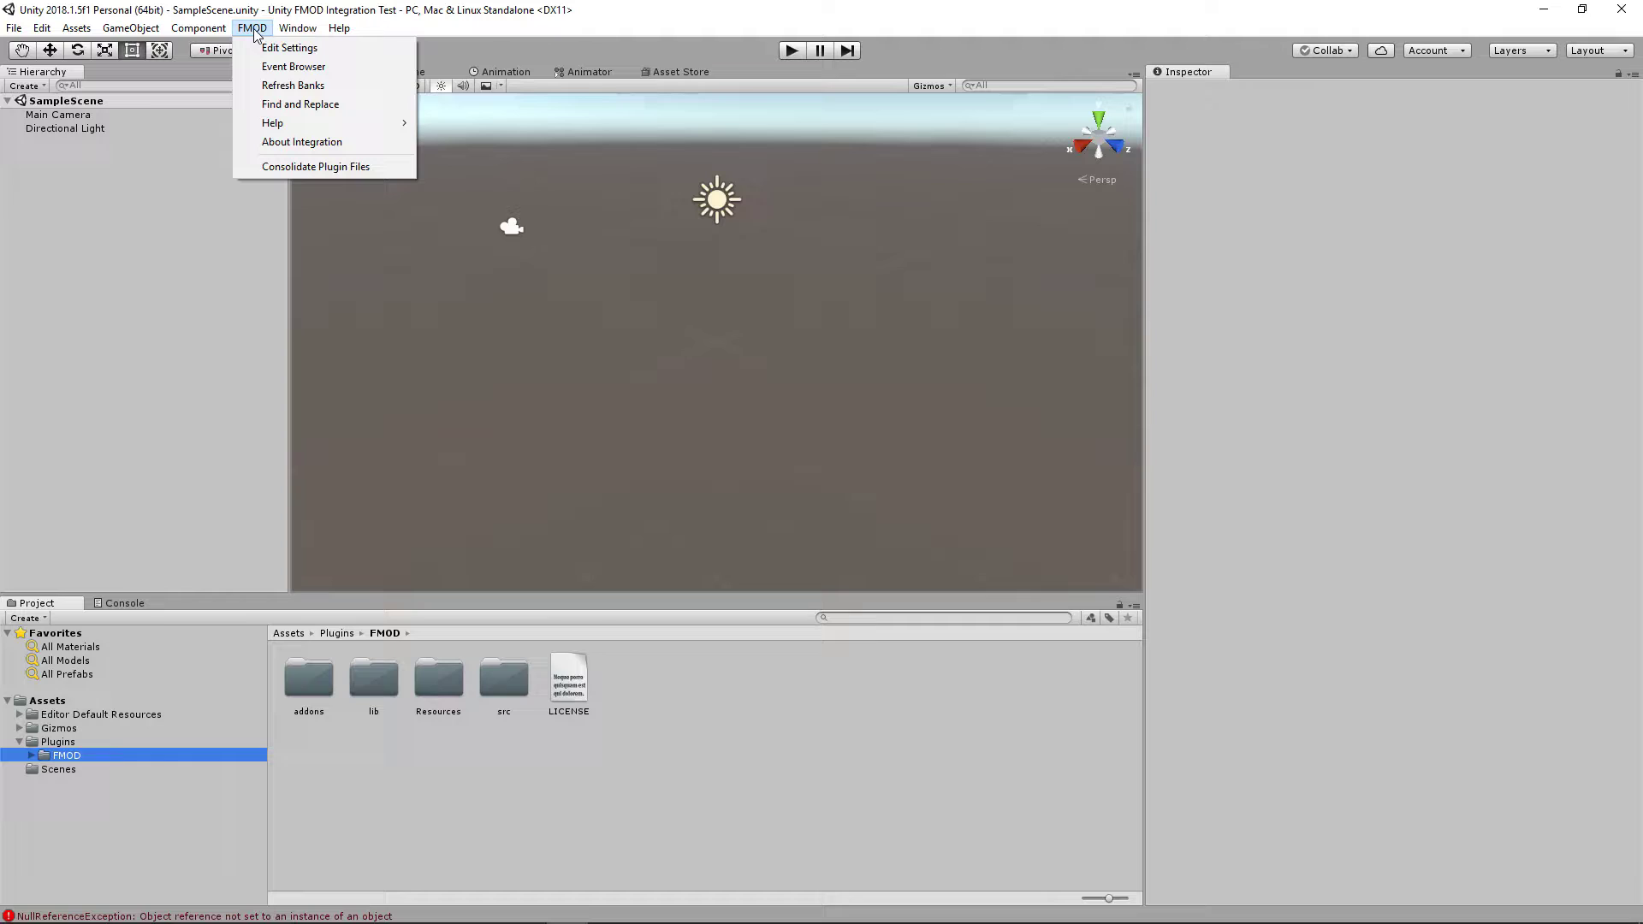
pyautogui.click(296, 51)
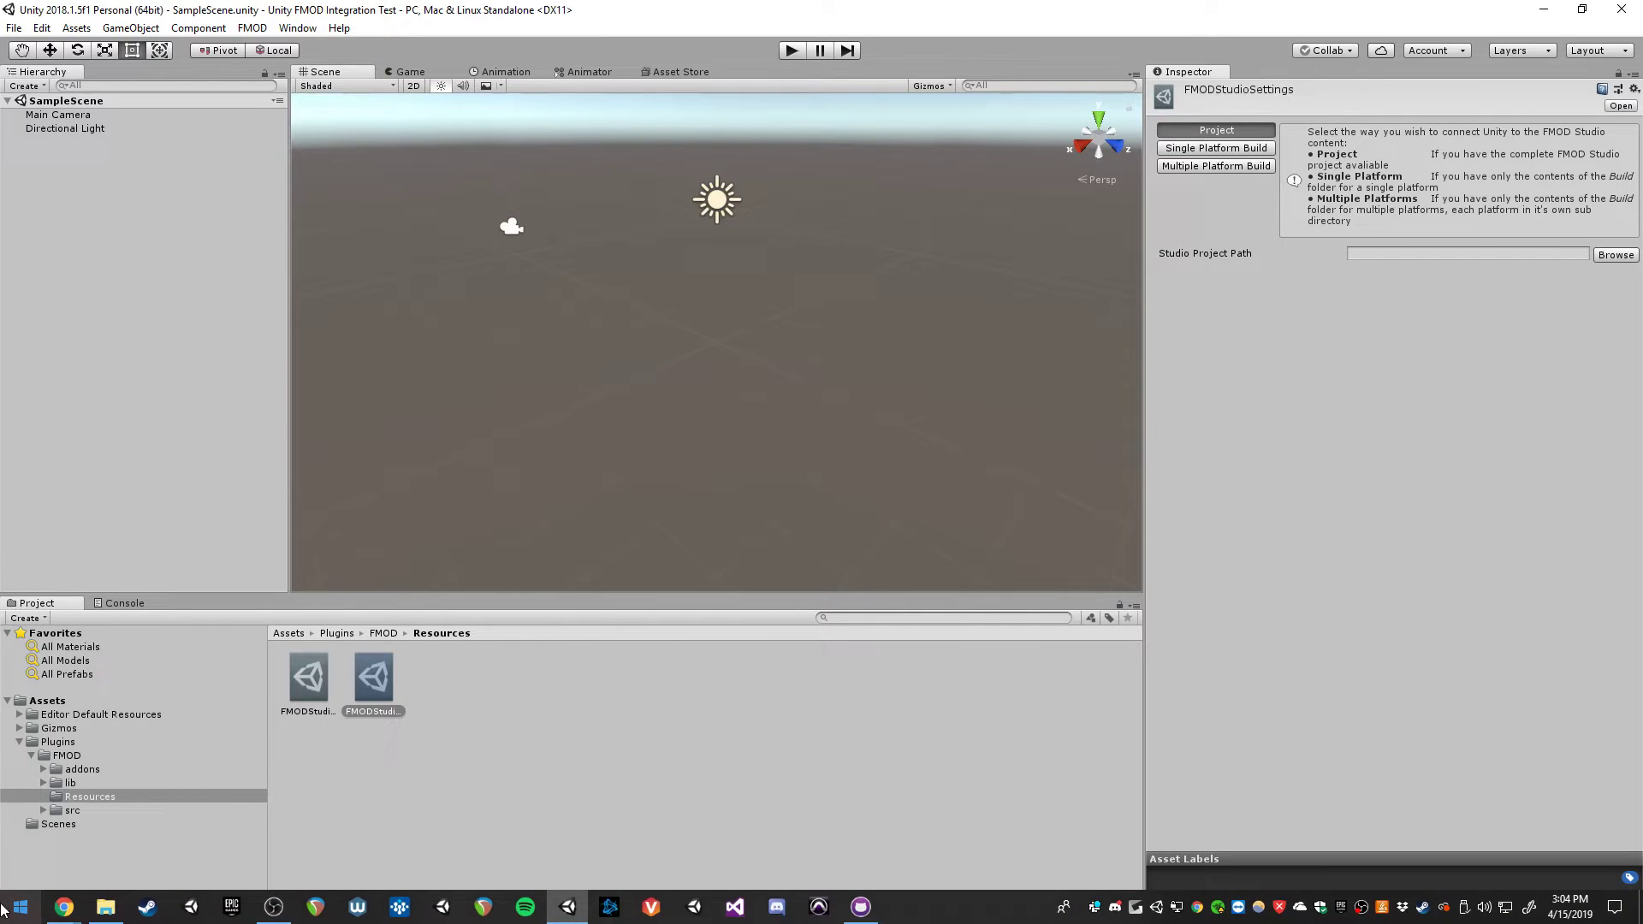
# Launch FMOD Studio 2.00.00 and save a new project as FMOD_Int_Test
pyautogui.click(19, 907)
pyautogui.write('fmod studio 2')
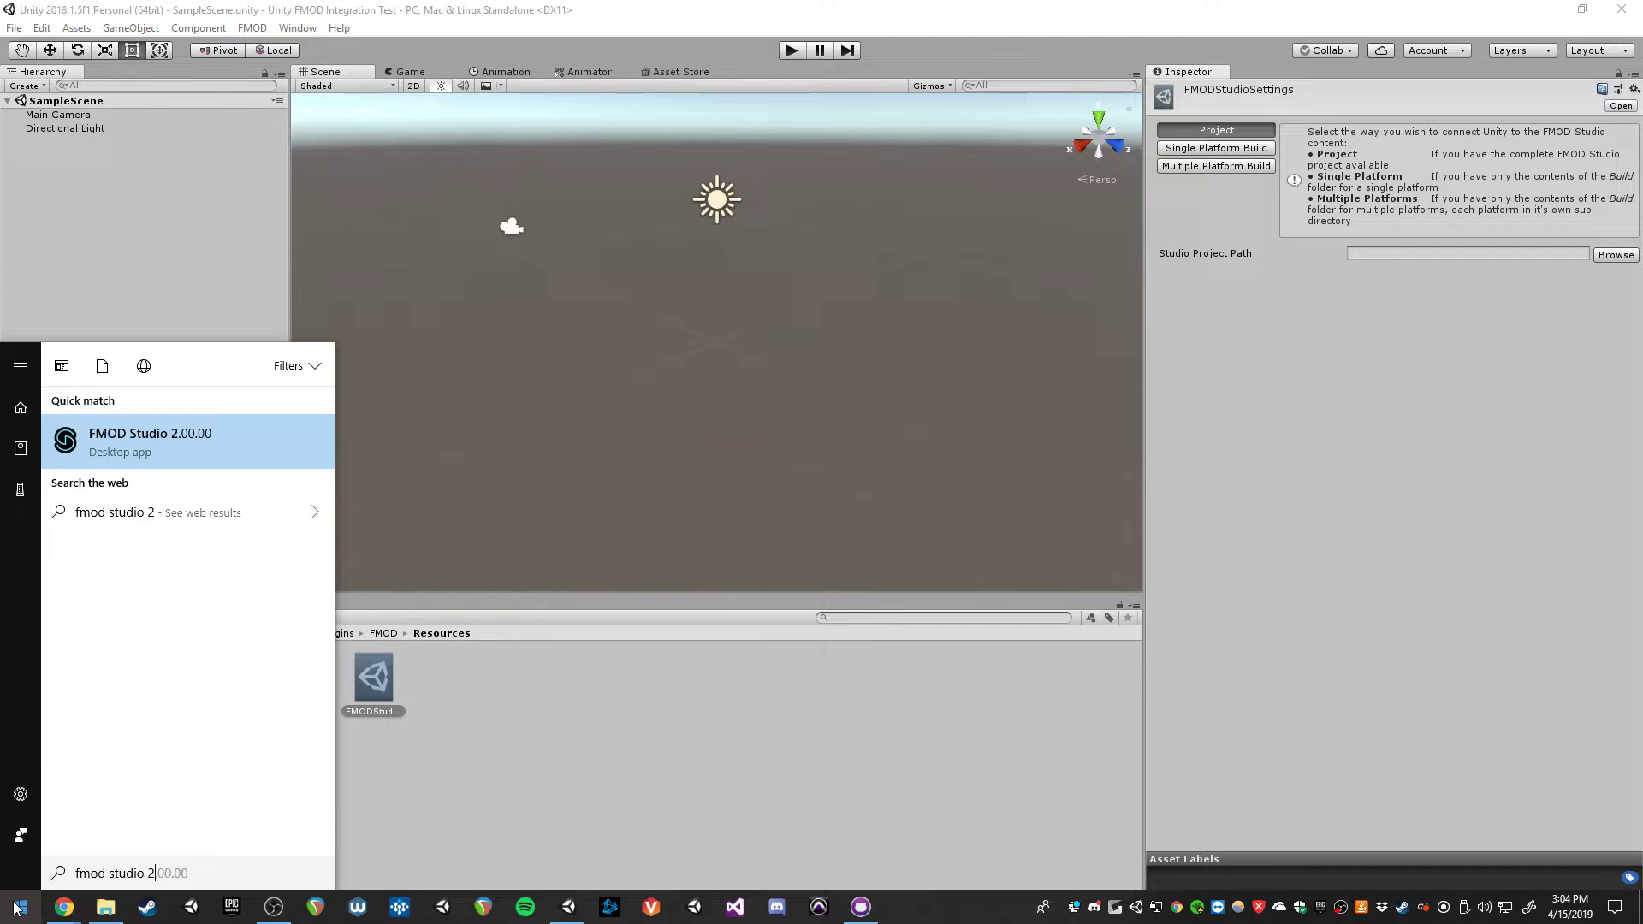
pyautogui.press('Return')
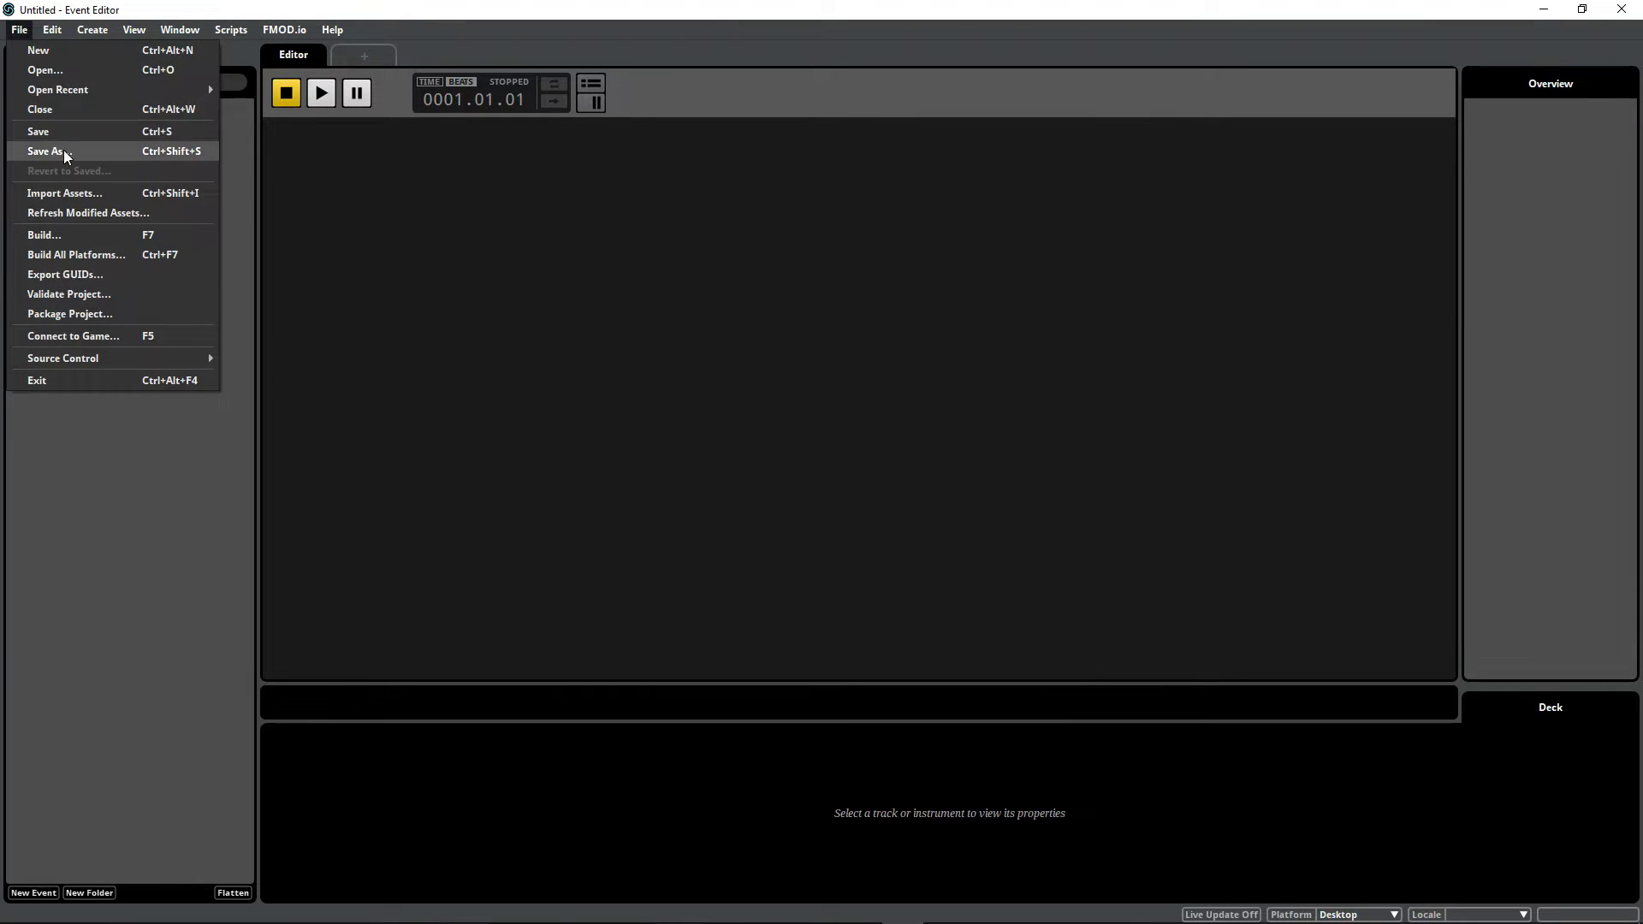
pyautogui.click(66, 152)
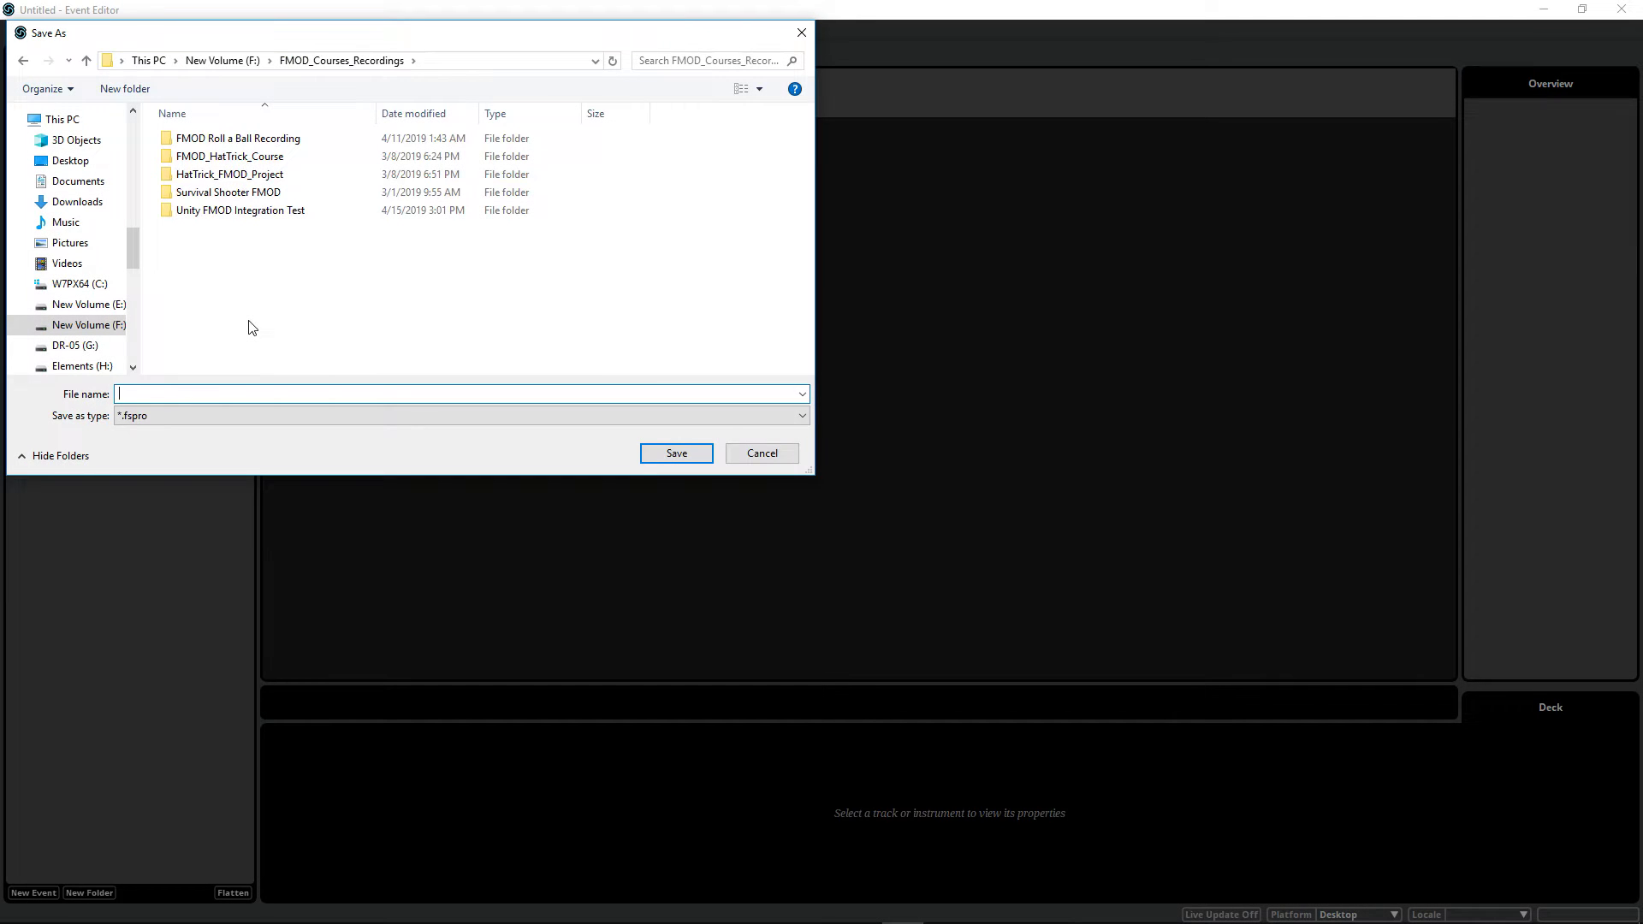
pyautogui.write('FMOD_Int_Test')
pyautogui.click(676, 453)
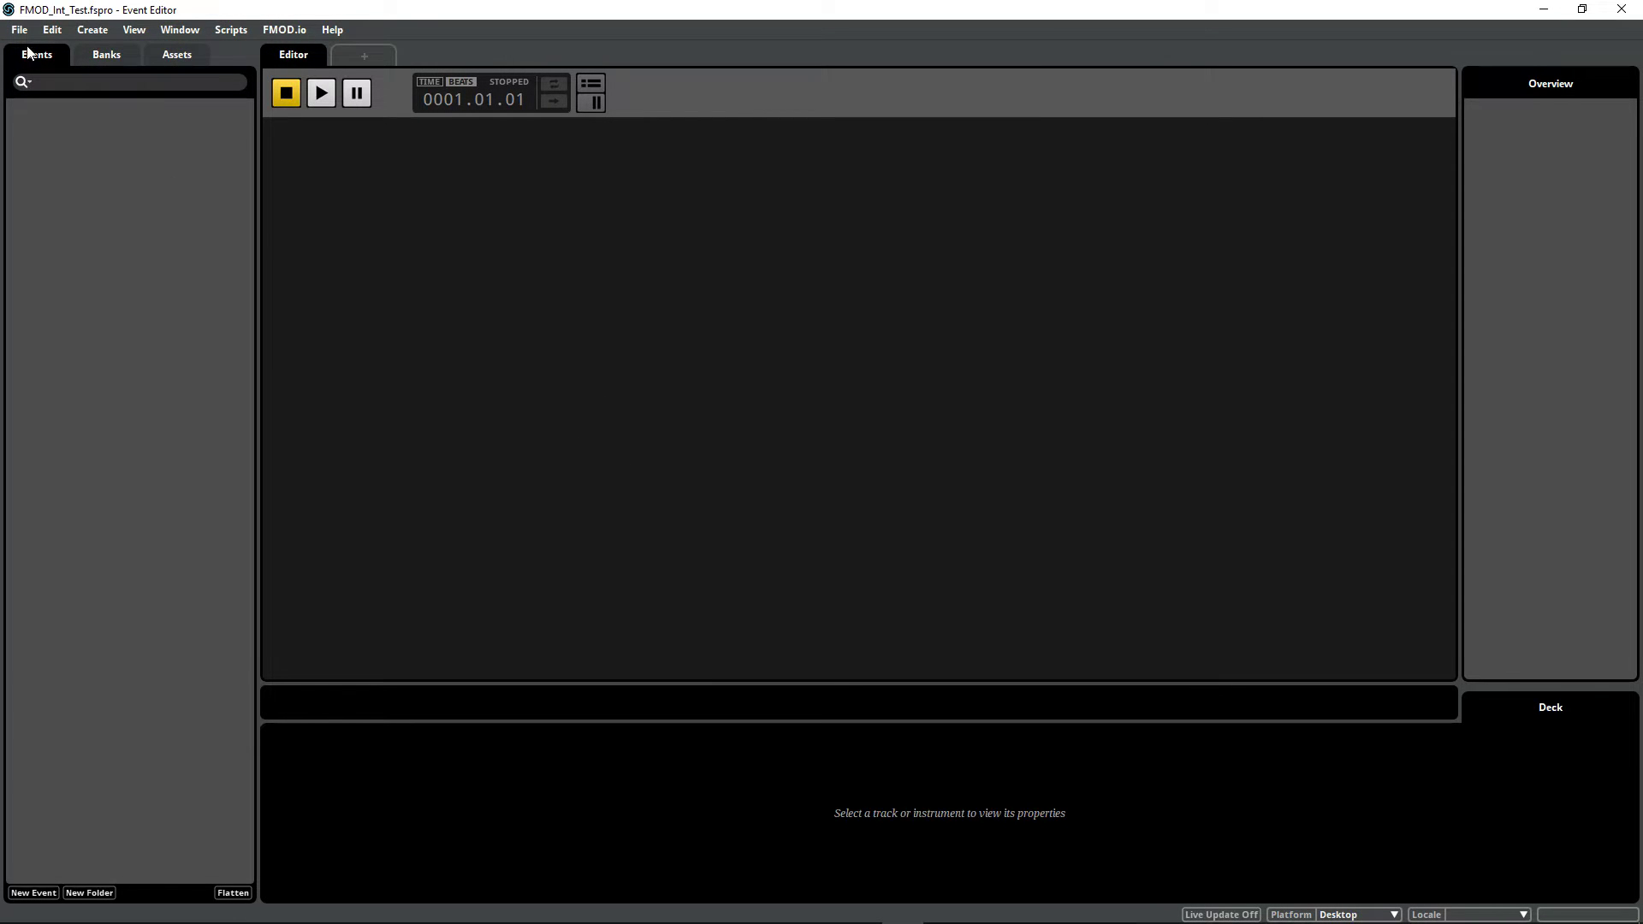
# Add a new 2D event in the Events panel
pyautogui.rightClick(87, 159)
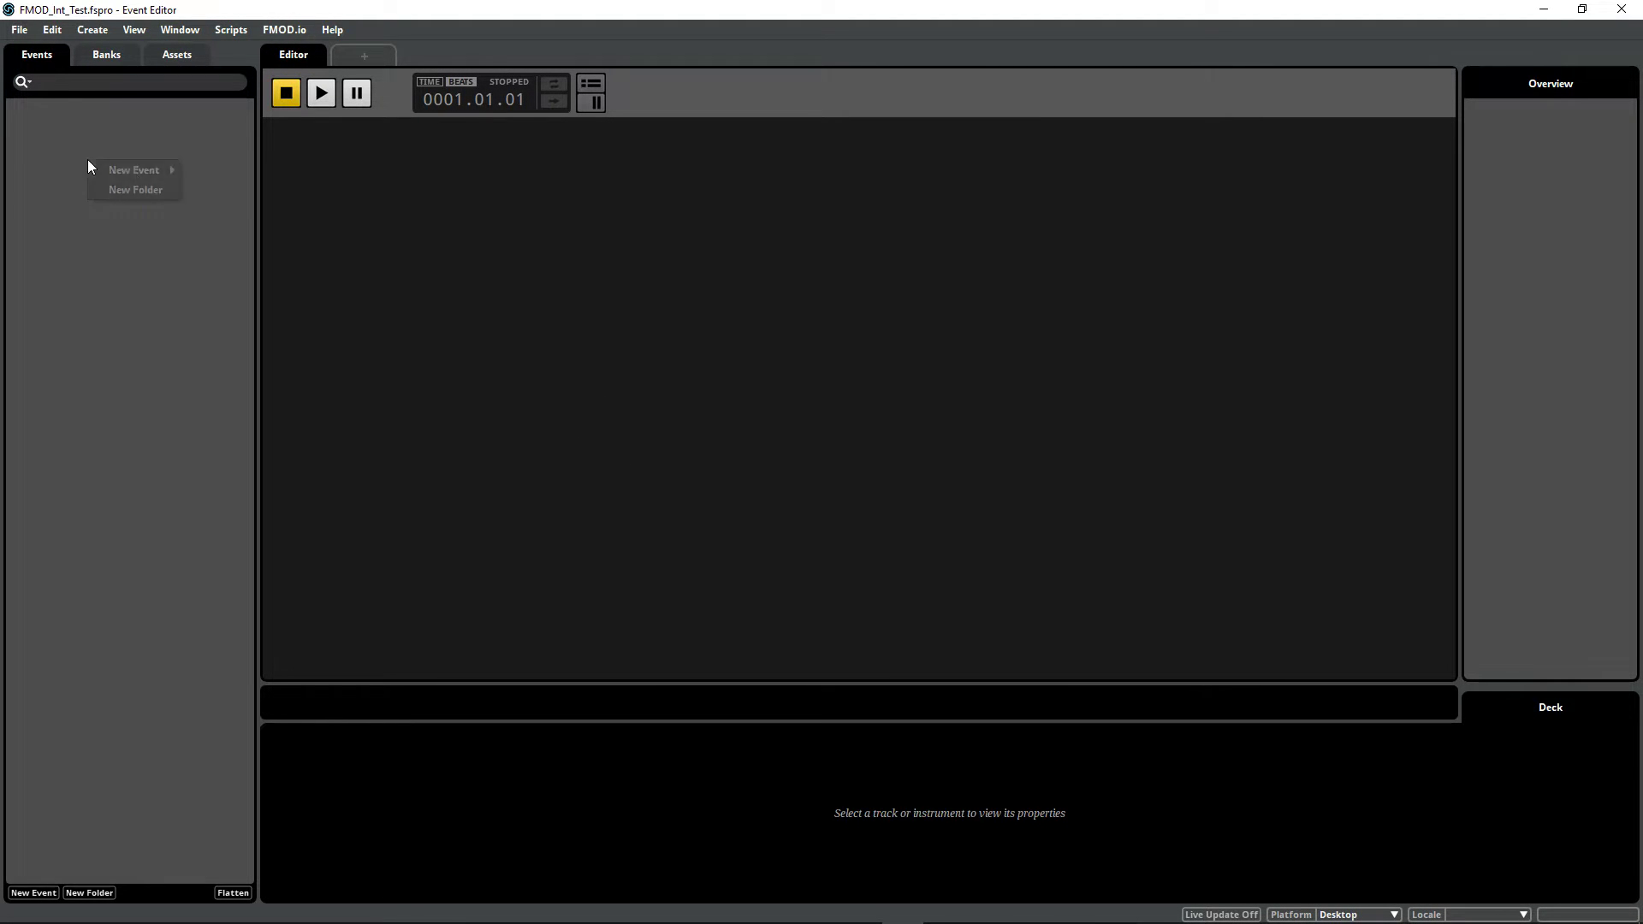
pyautogui.moveTo(141, 172)
pyautogui.click(252, 192)
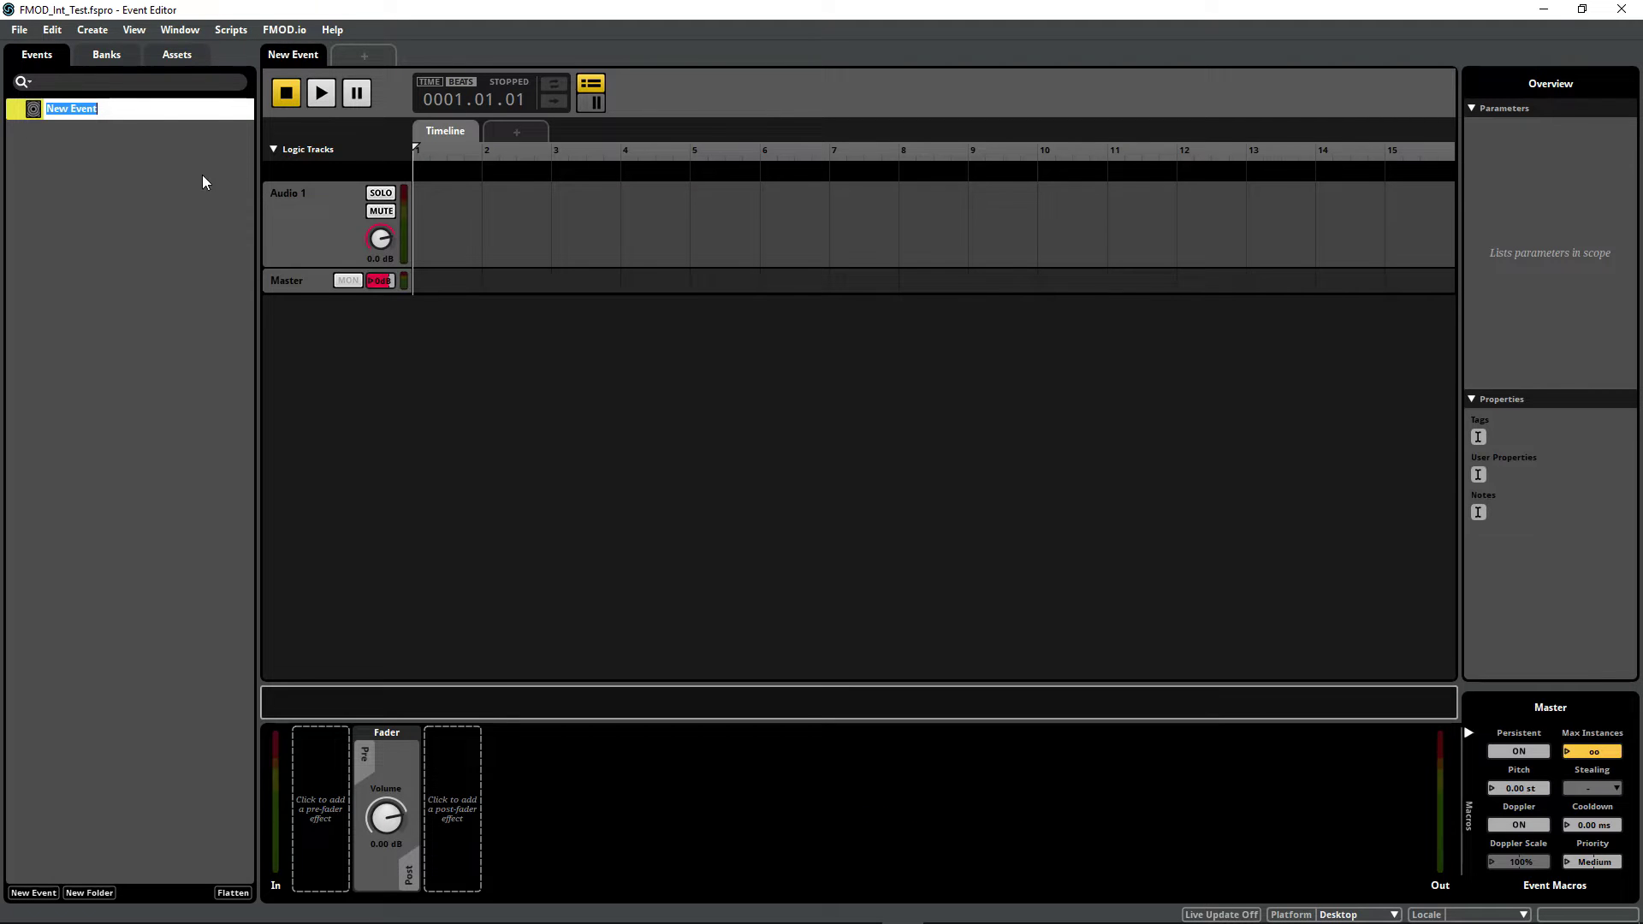
# Name the event TestSound and assign it to the Master bank
pyautogui.write('TestSound')
pyautogui.press('Return')
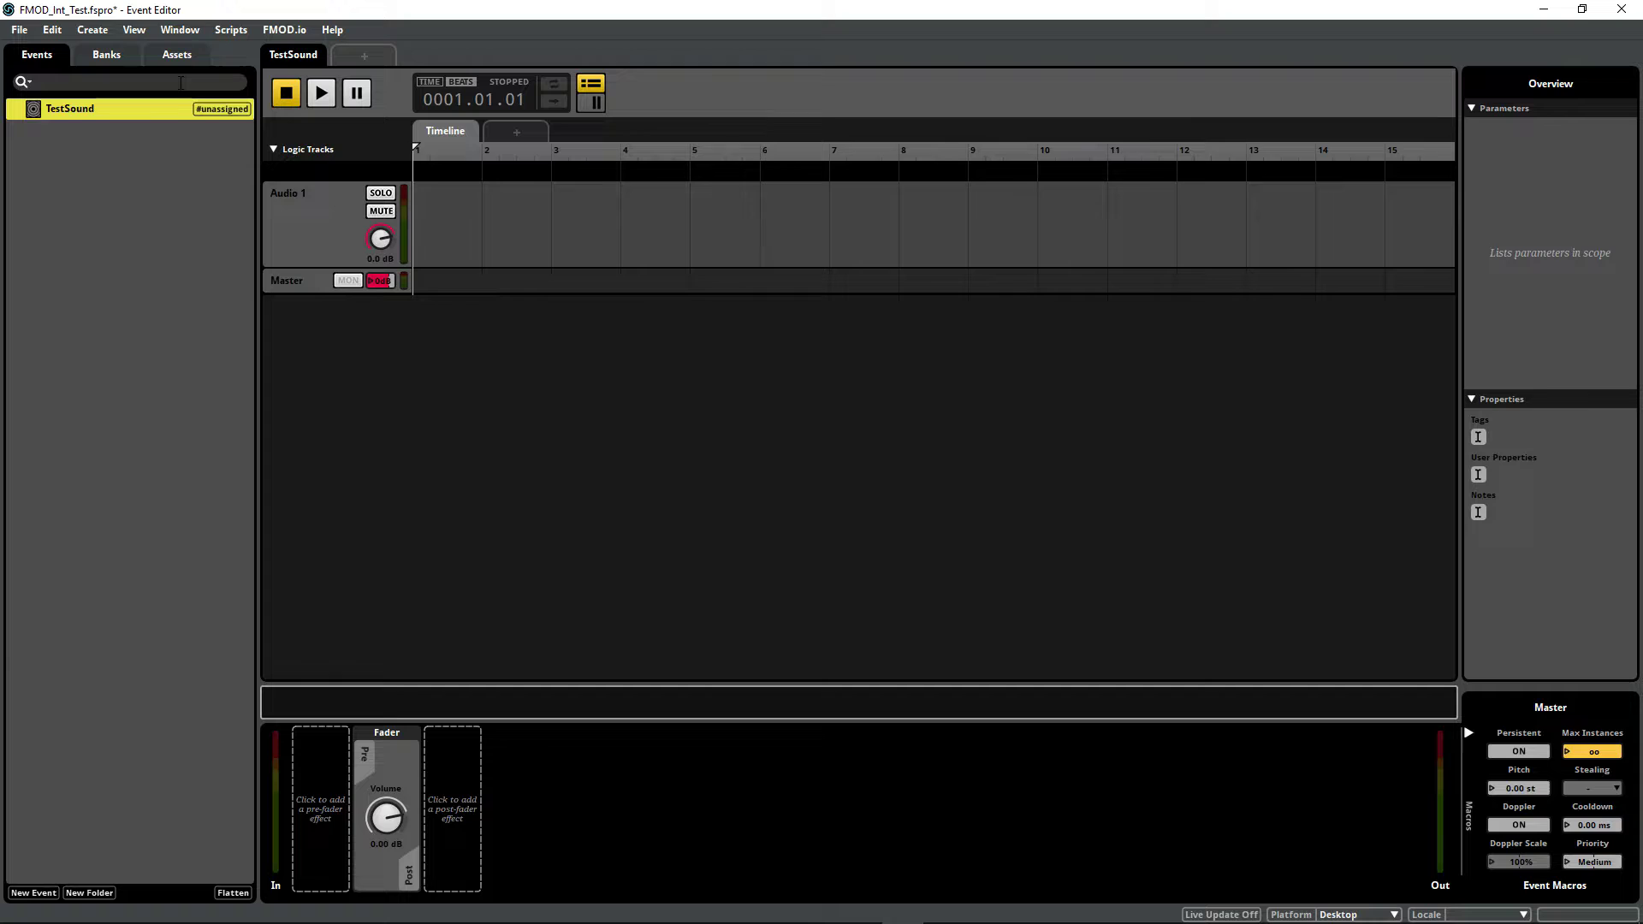
pyautogui.rightClick(169, 110)
pyautogui.moveTo(256, 163)
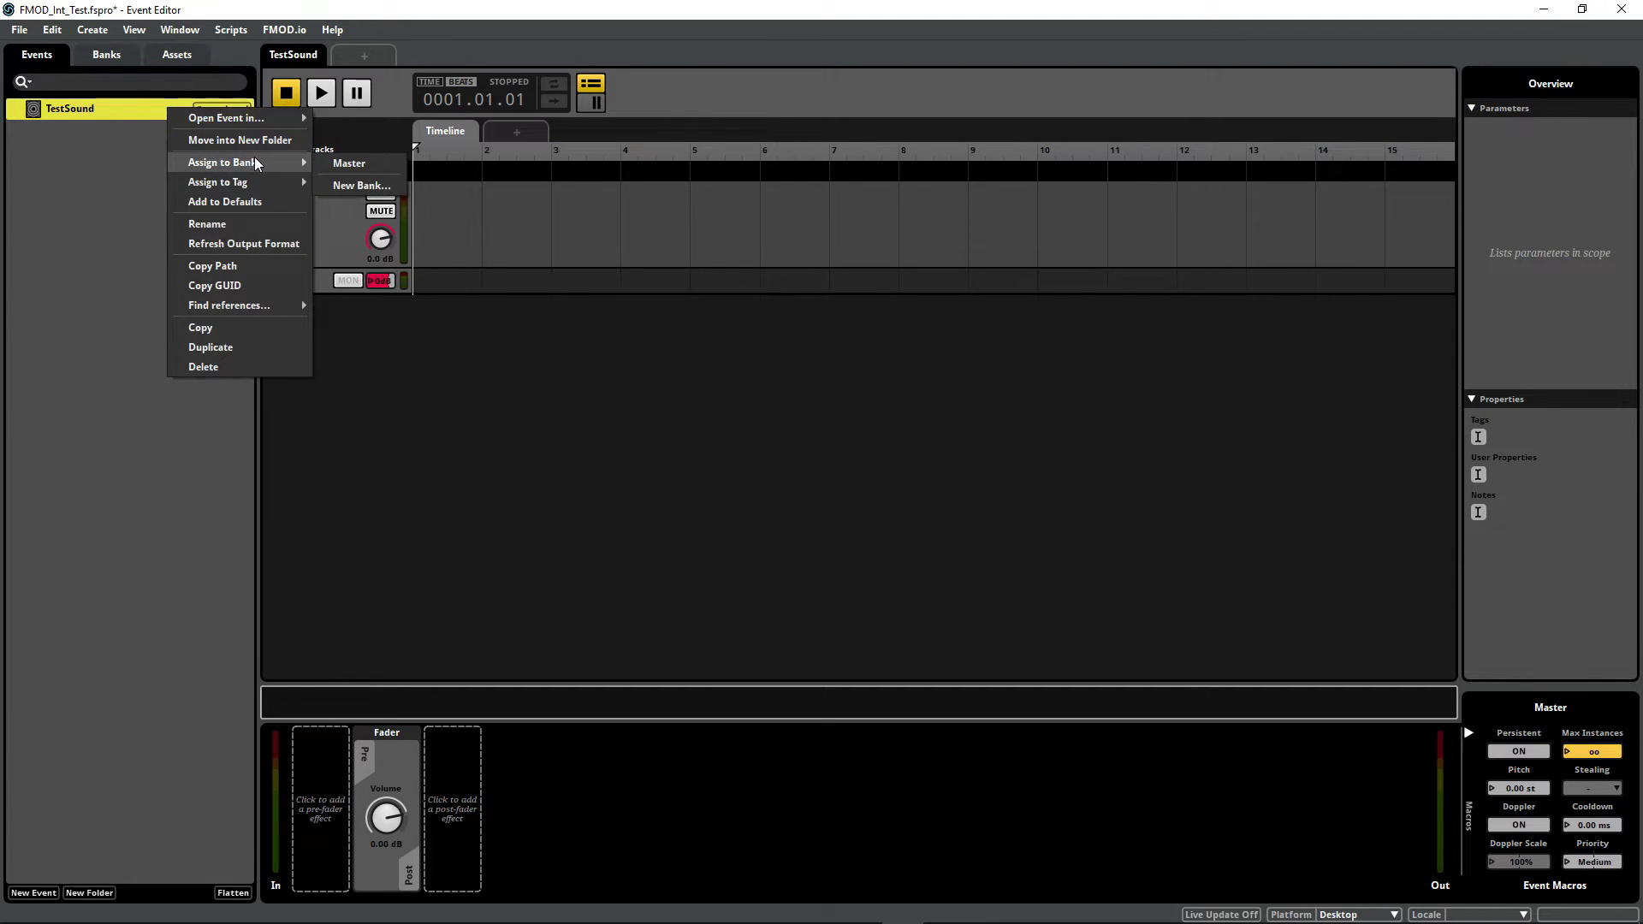
pyautogui.click(366, 163)
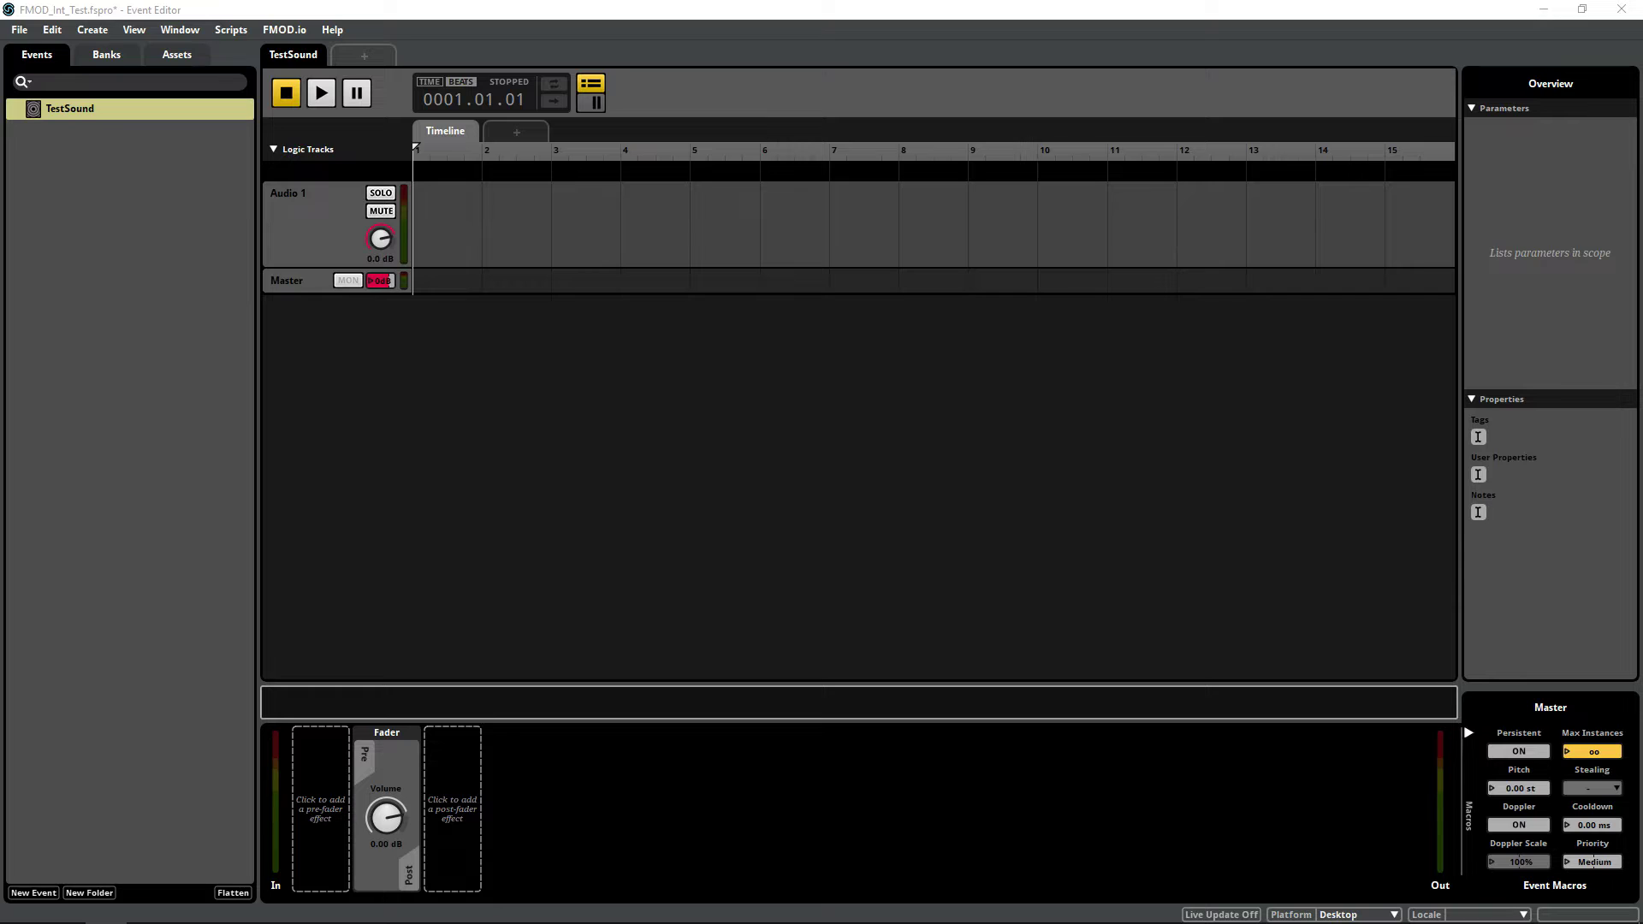
# Put the Blipfree_8bit Fall_01 clip on Audio 1, preview it, build the banks, and return to Unity
pyautogui.moveTo(0, 184); pyautogui.dragTo(442, 171)
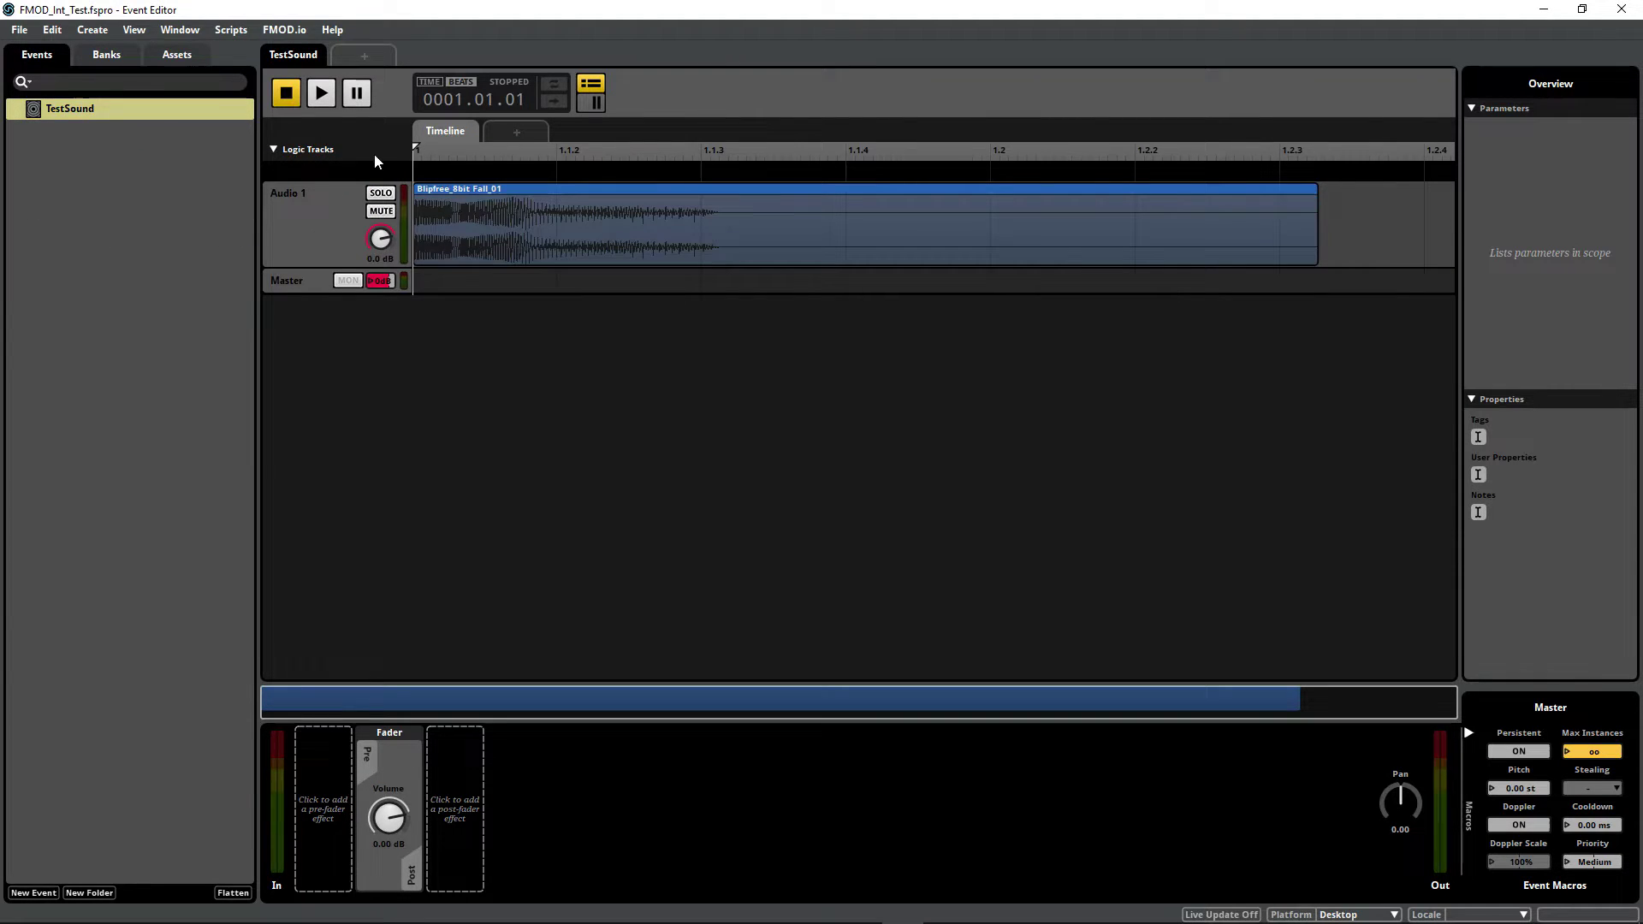
pyautogui.press('space')
pyautogui.click(26, 29)
pyautogui.click(128, 236)
pyautogui.click(567, 918)
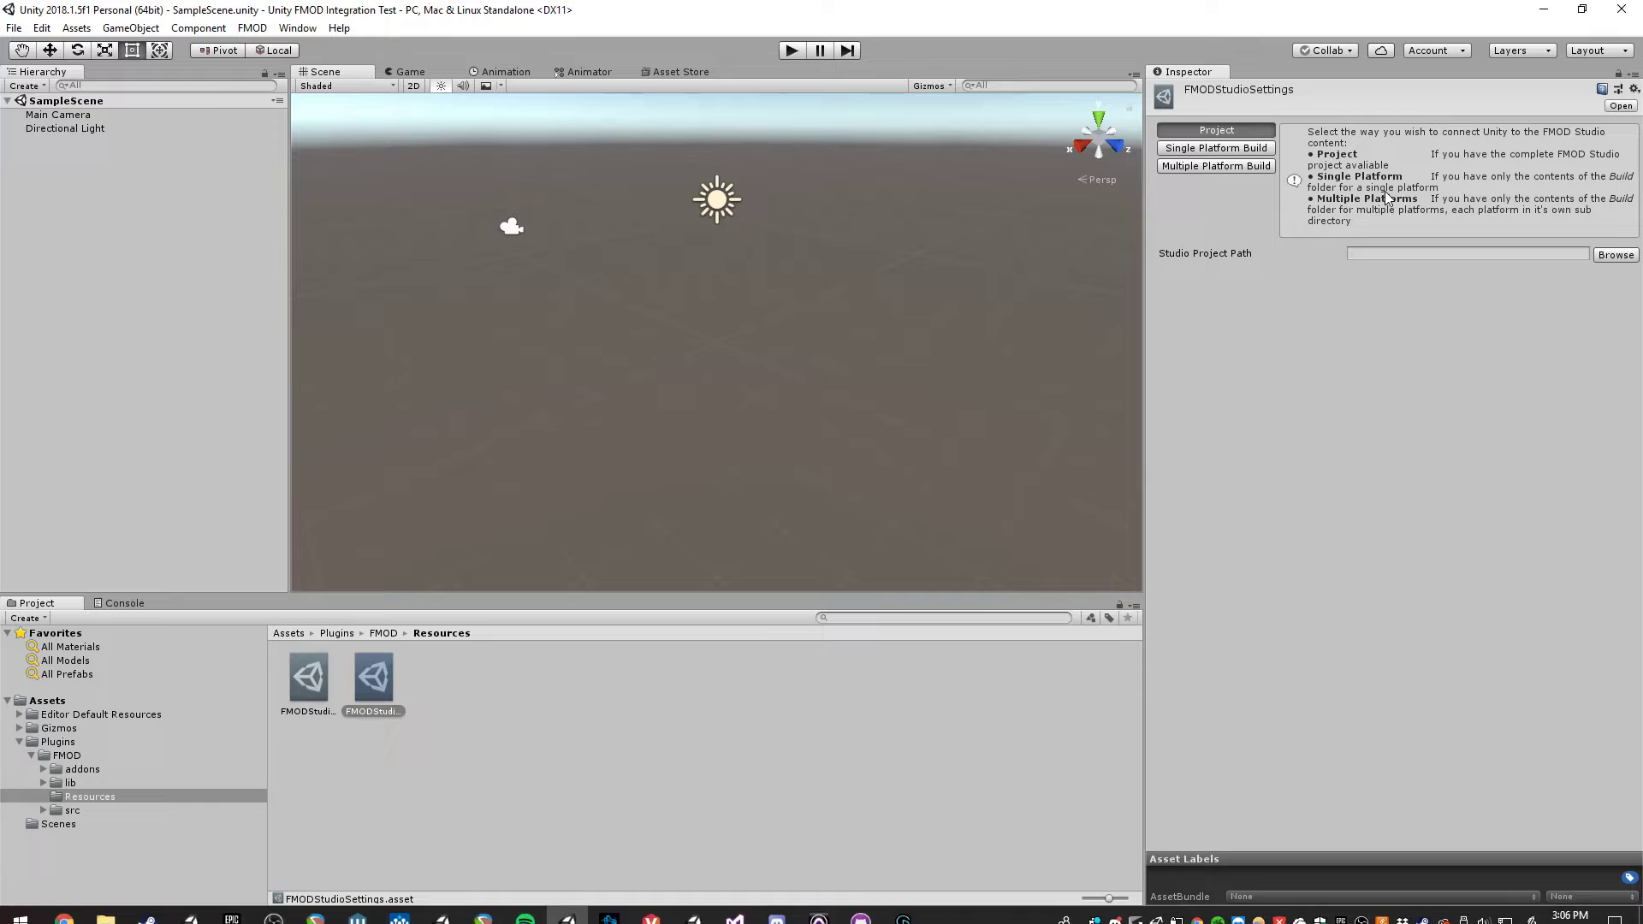
# Link F:\FMOD_Courses_Recordings\FMOD_Int_Test\FMOD_Int_Test.fspro and select Multiple Platform Build
pyautogui.click(1616, 255)
pyautogui.click(74, 332)
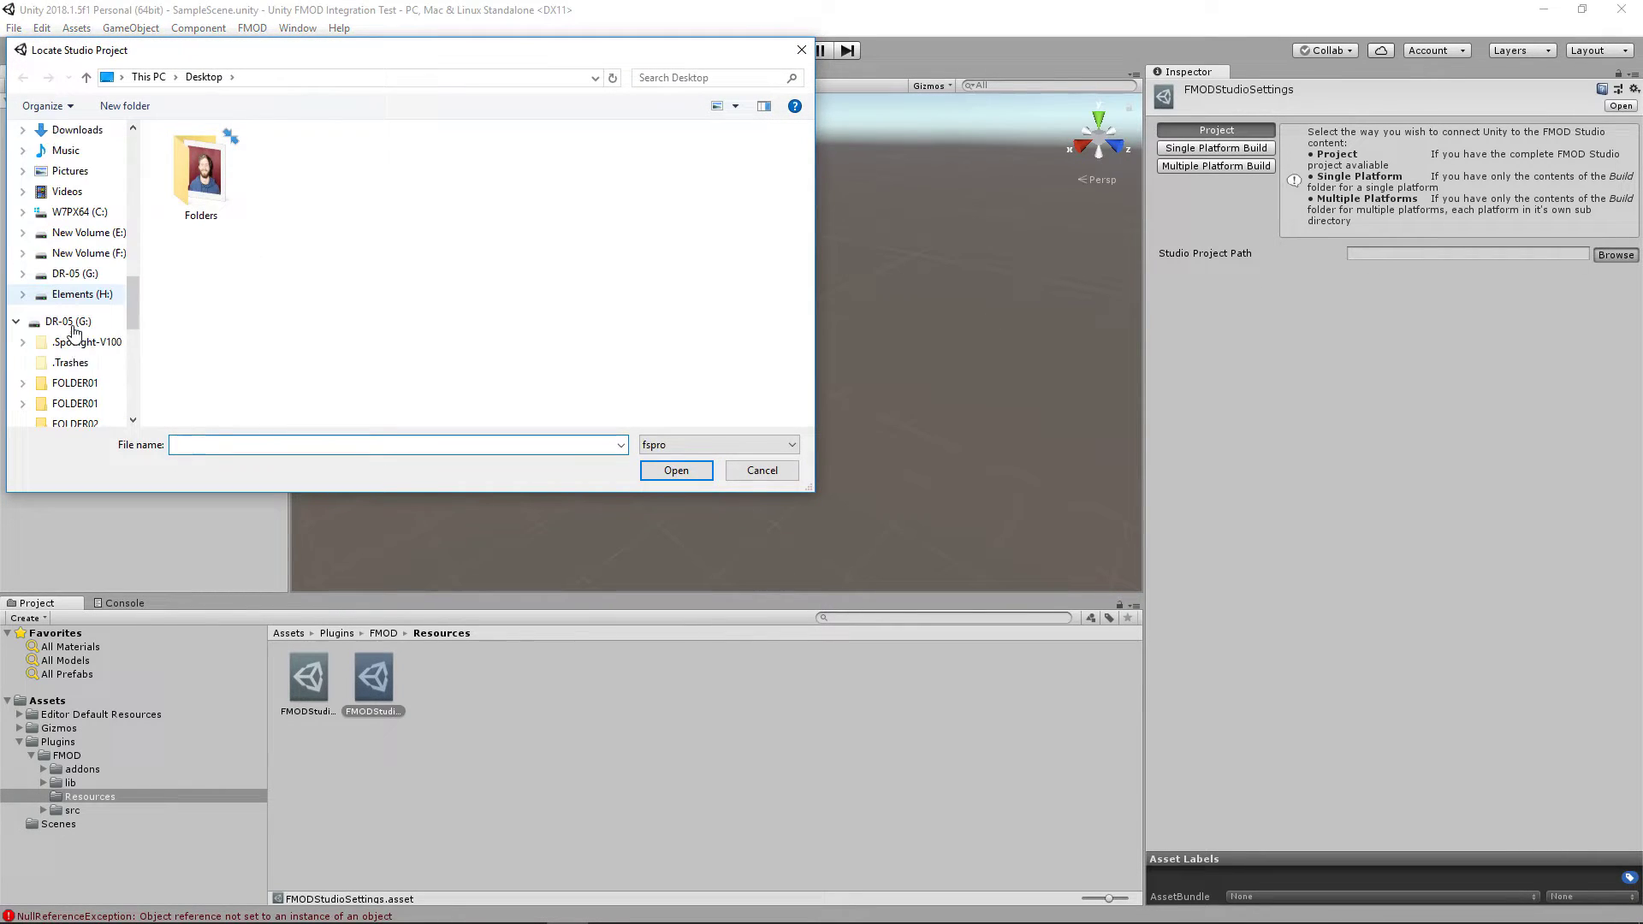
pyautogui.scroll(1, 74, 325)
pyautogui.click(85, 293)
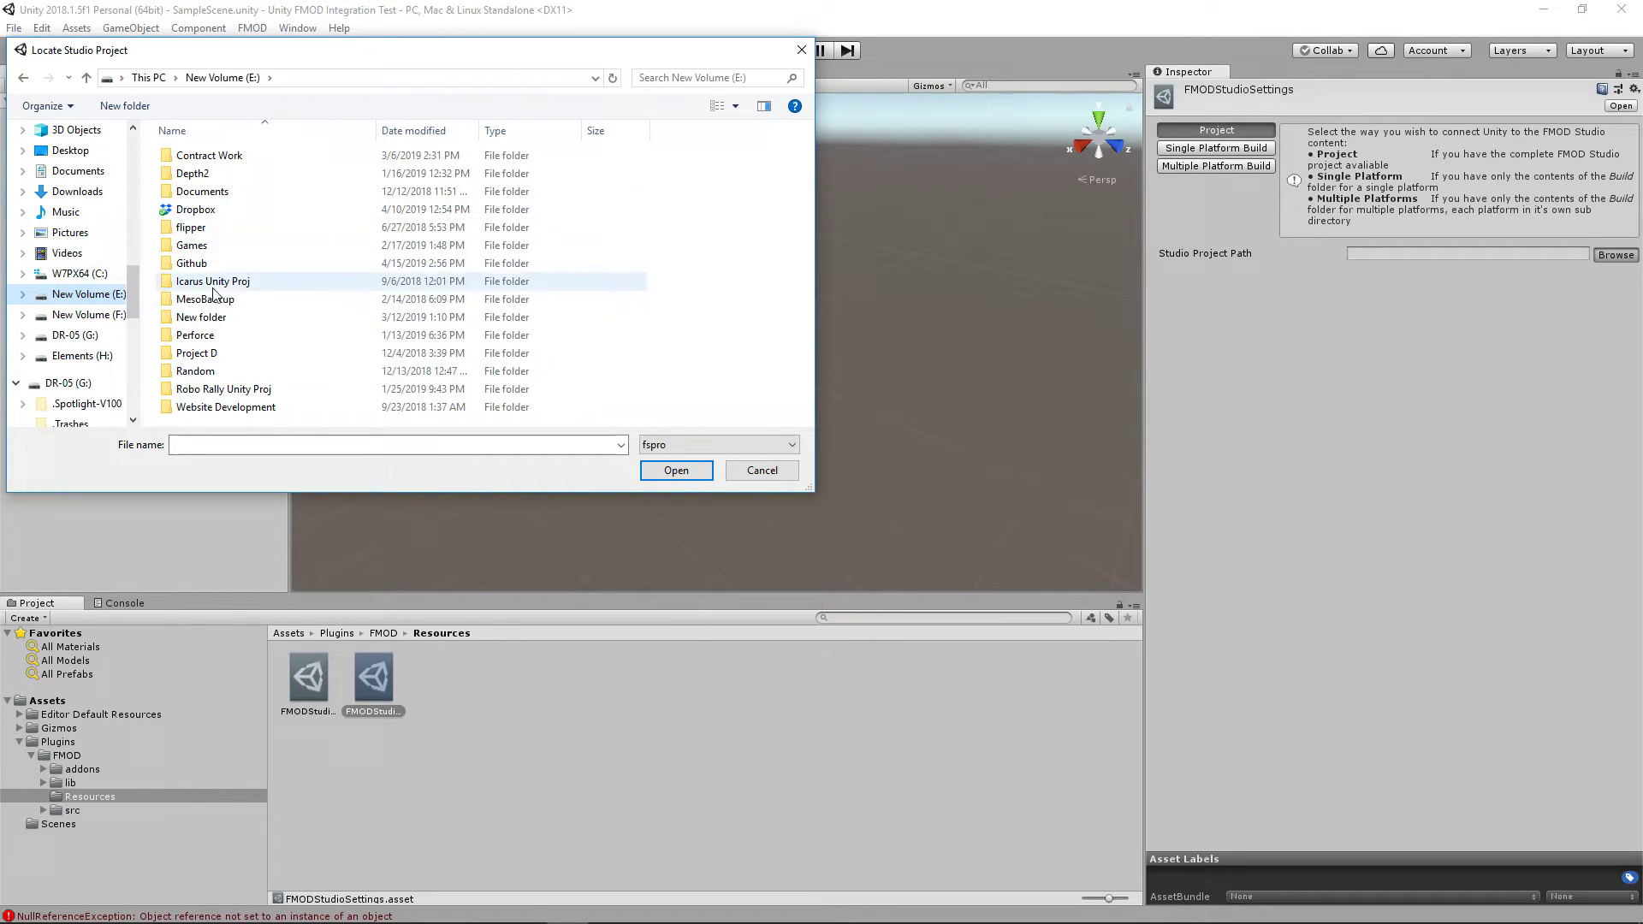
pyautogui.click(86, 314)
pyautogui.scroll(-2, 299, 300)
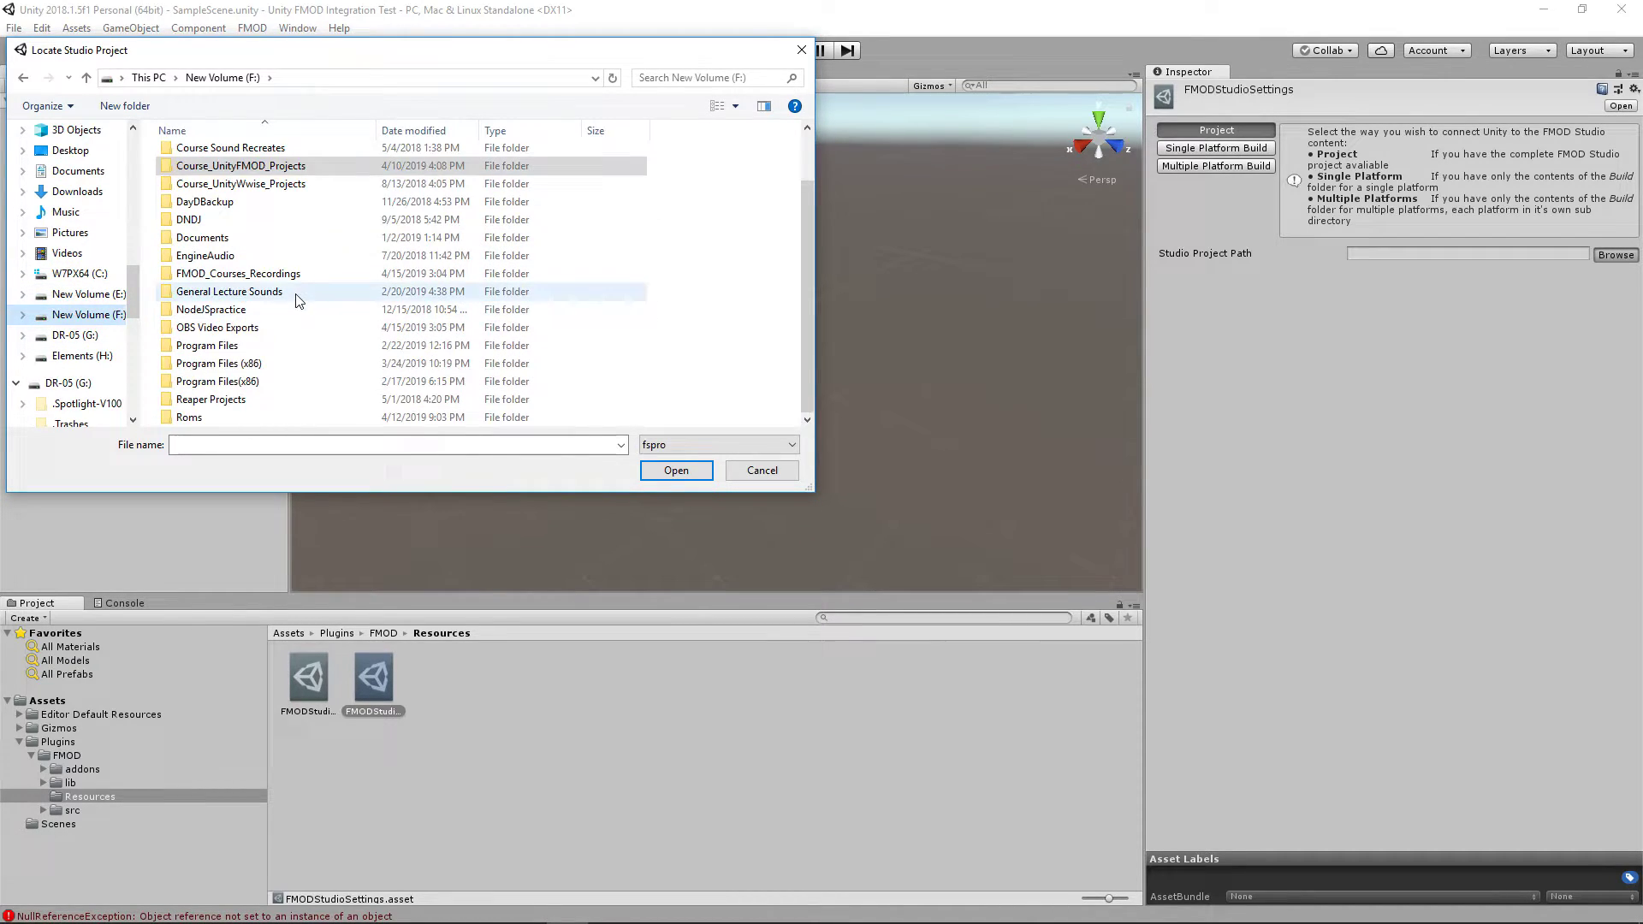
pyautogui.doubleClick(291, 273)
pyautogui.doubleClick(269, 247)
pyautogui.click(253, 267)
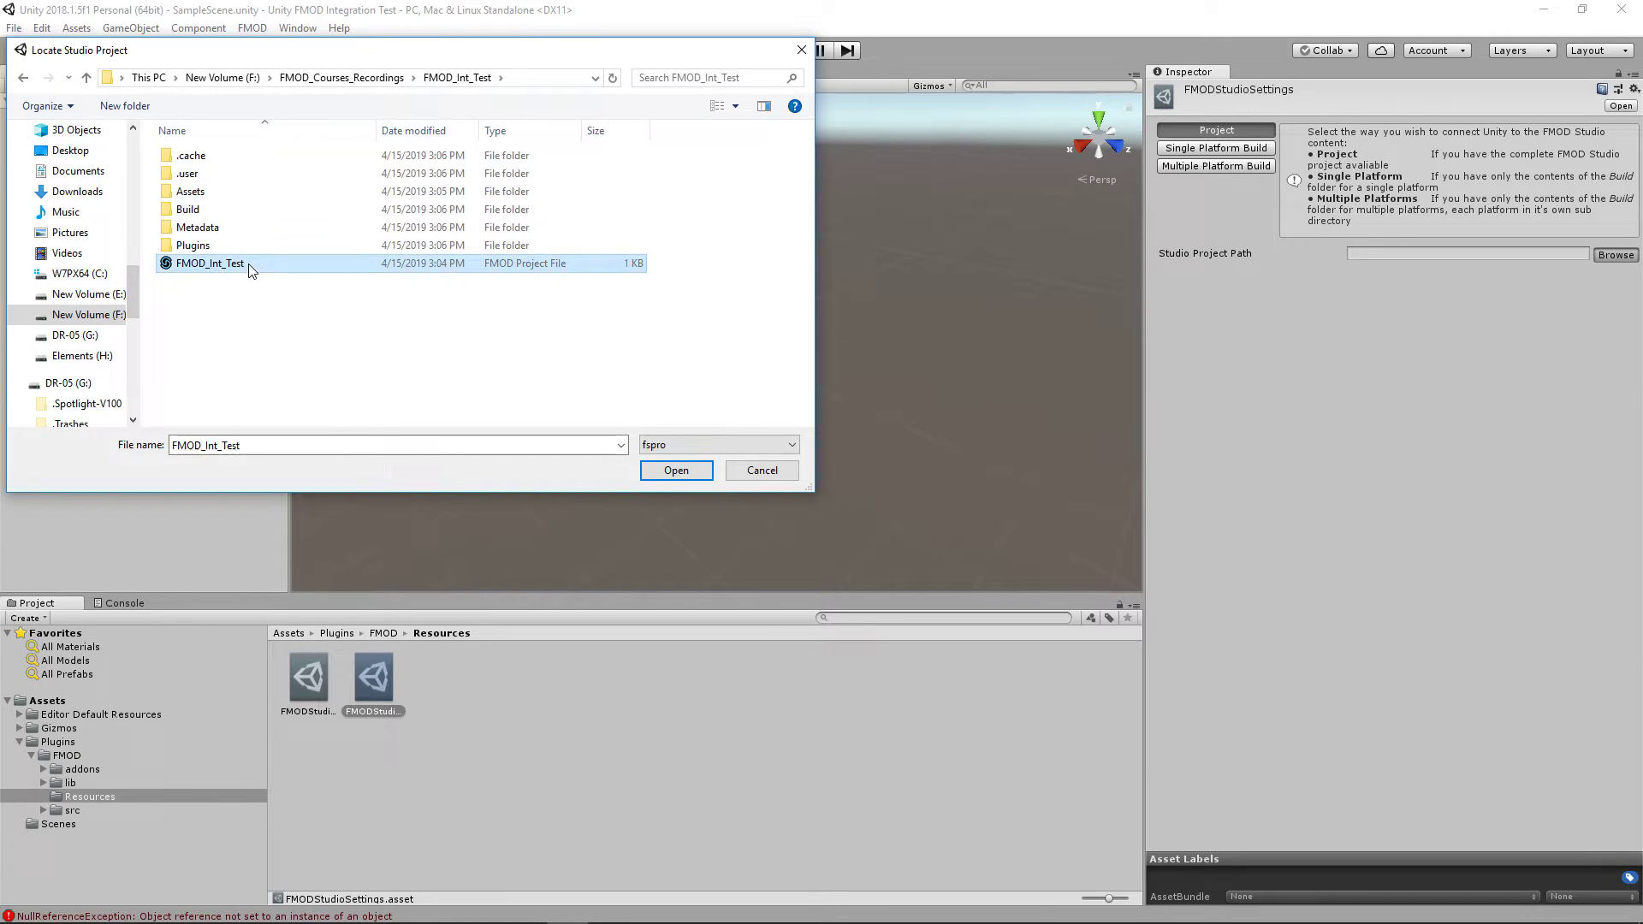
pyautogui.click(681, 471)
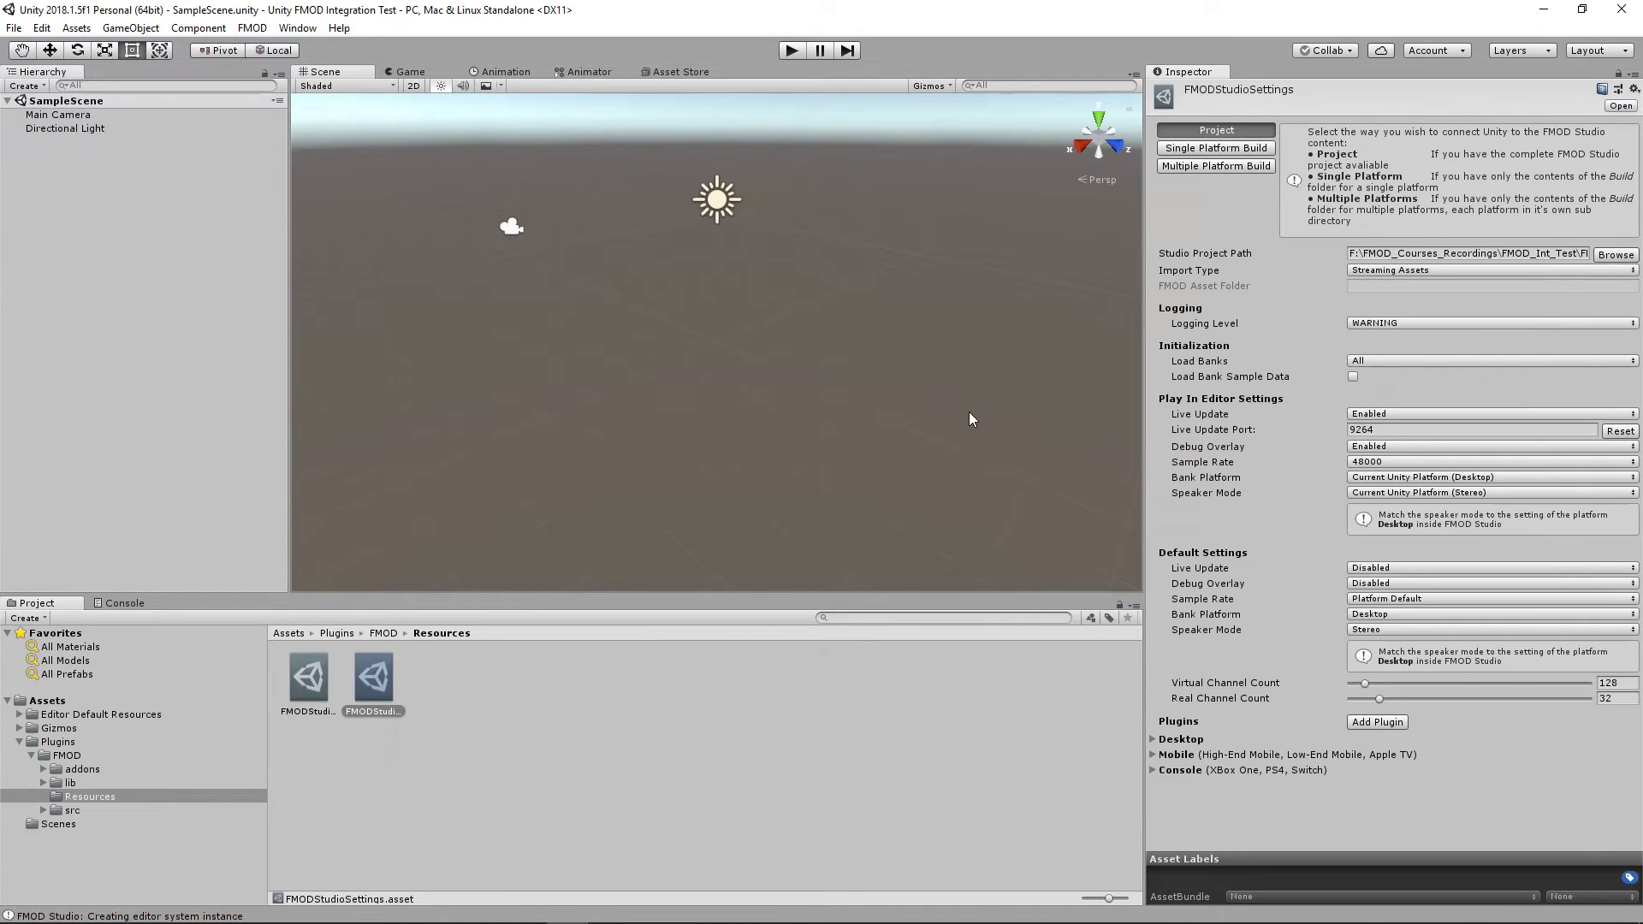
pyautogui.click(1212, 147)
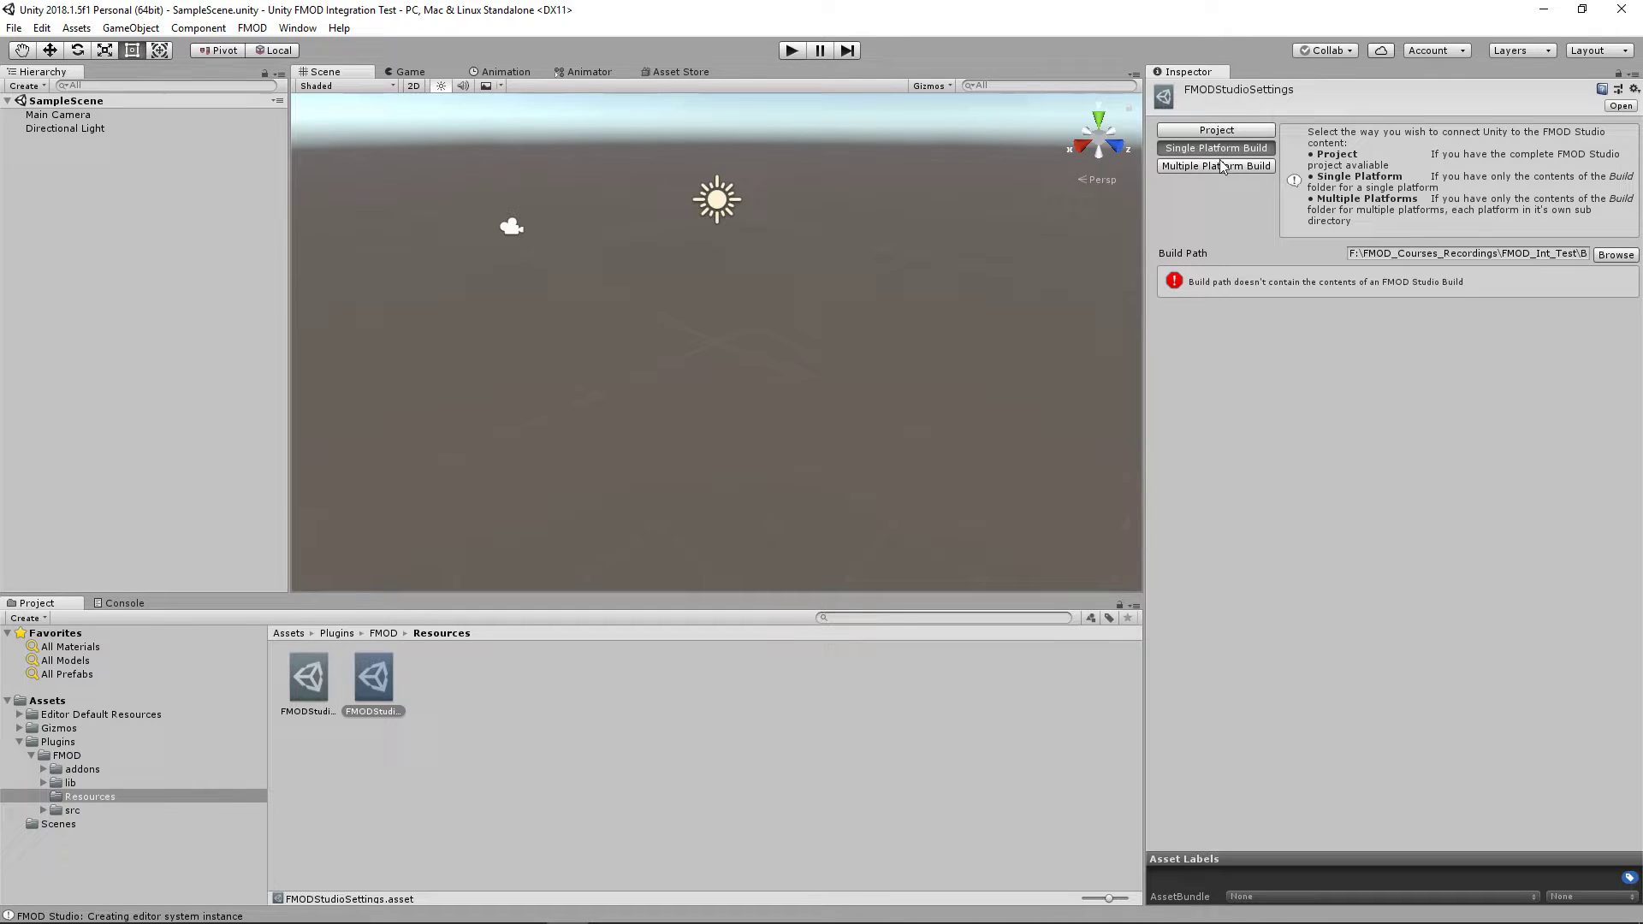
pyautogui.click(1221, 166)
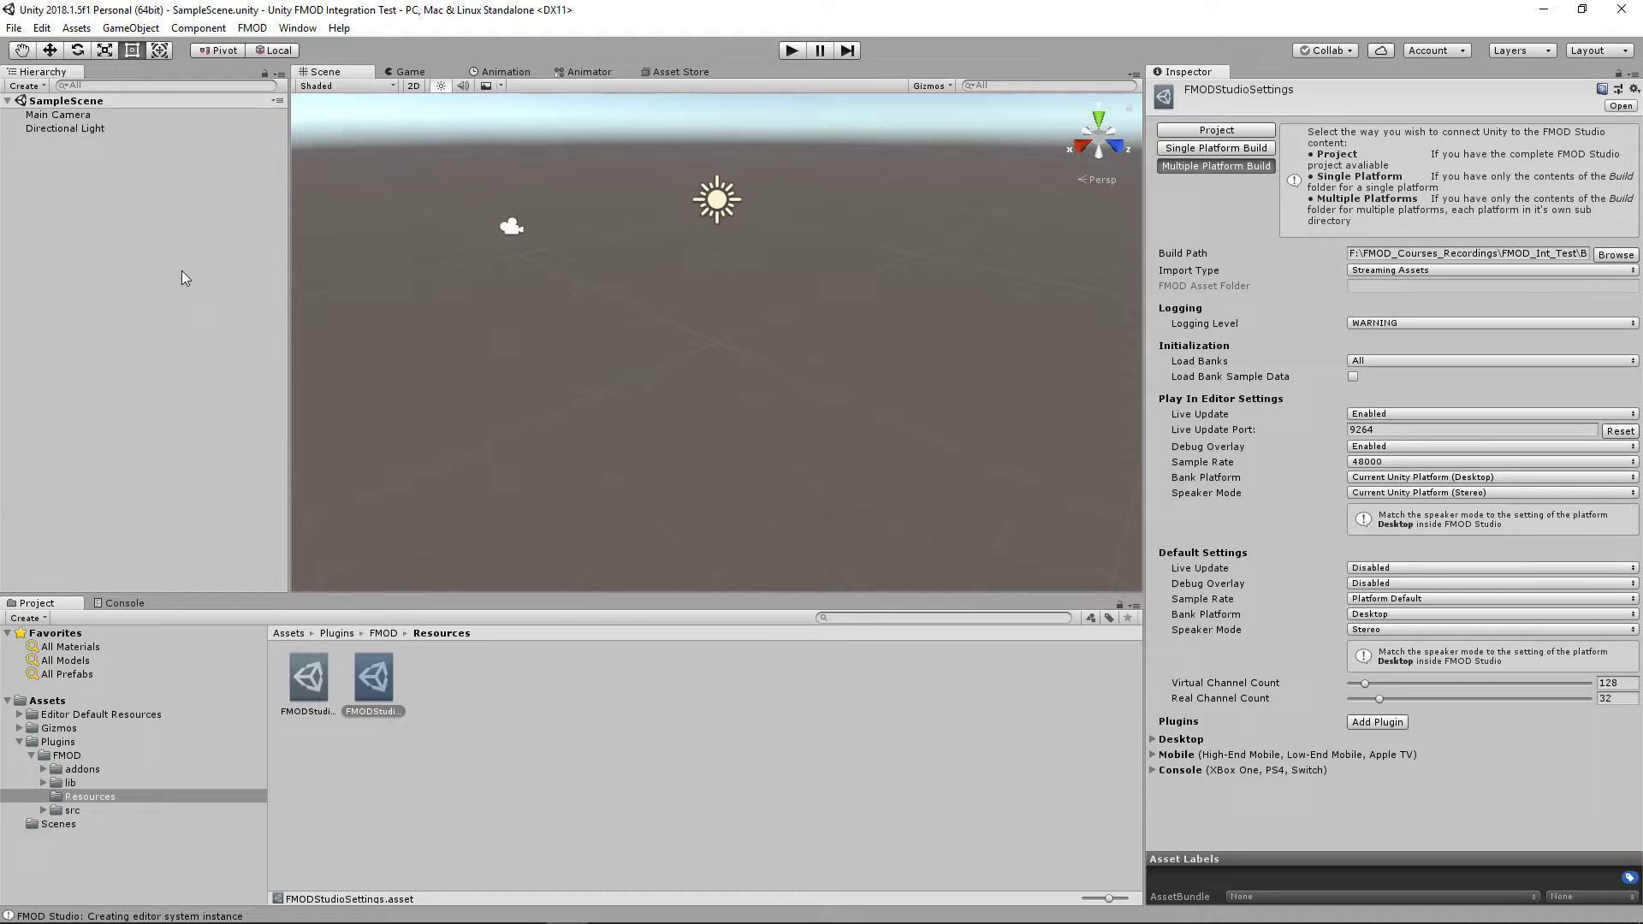
# Create an empty GameObject, attach a new PlaySound script to it, and open the script for editing
pyautogui.rightClick(130, 224)
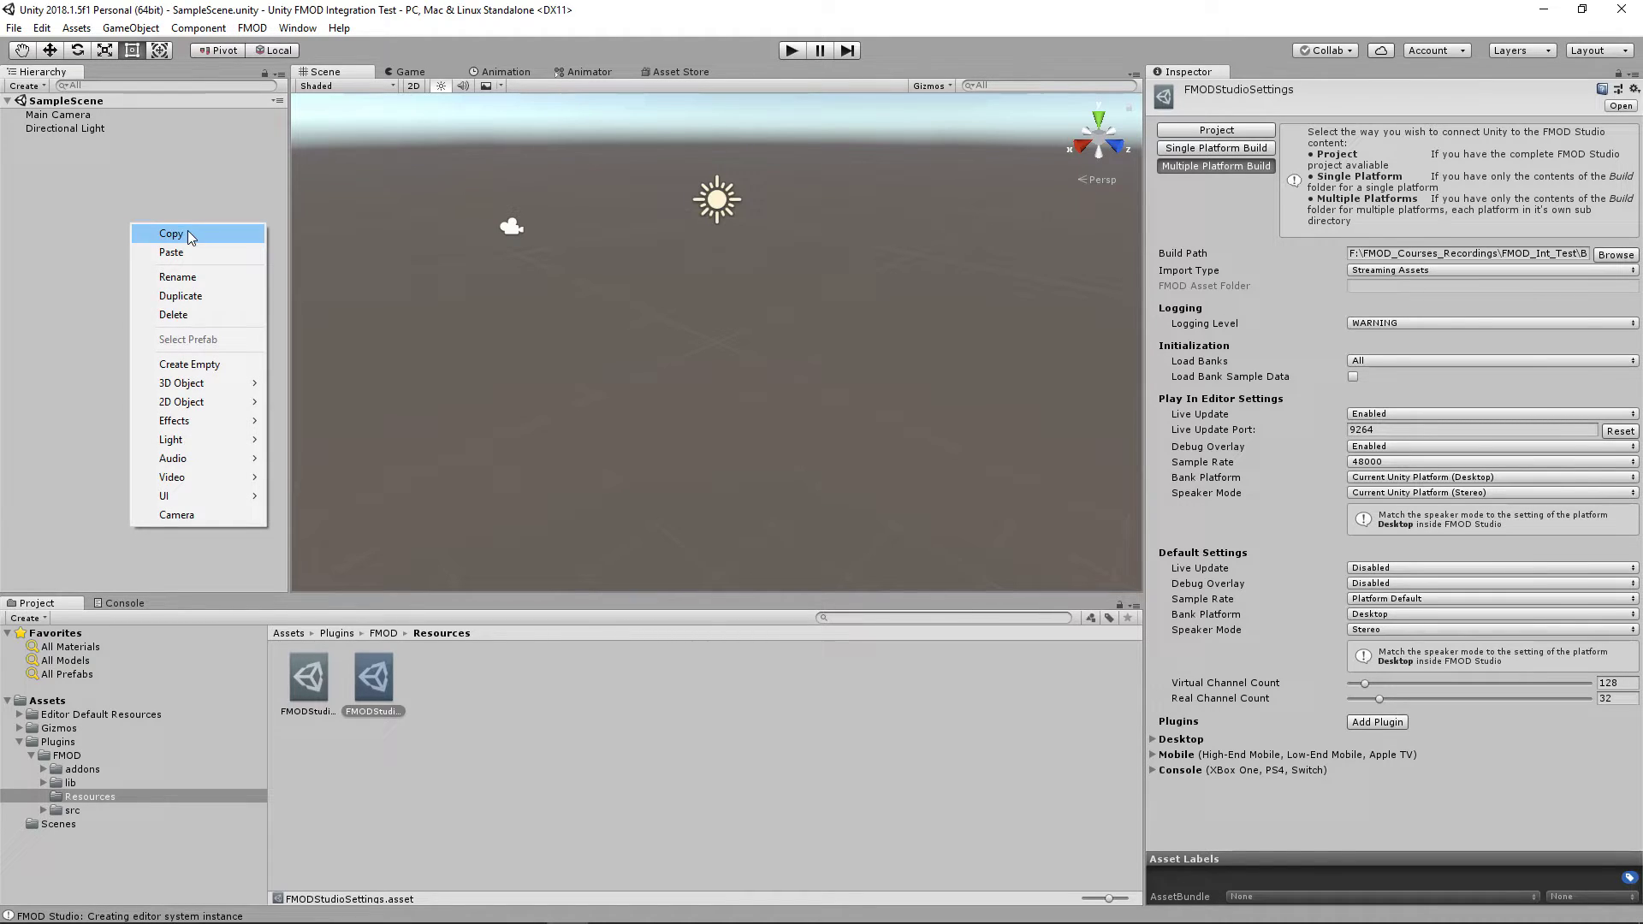
pyautogui.click(249, 365)
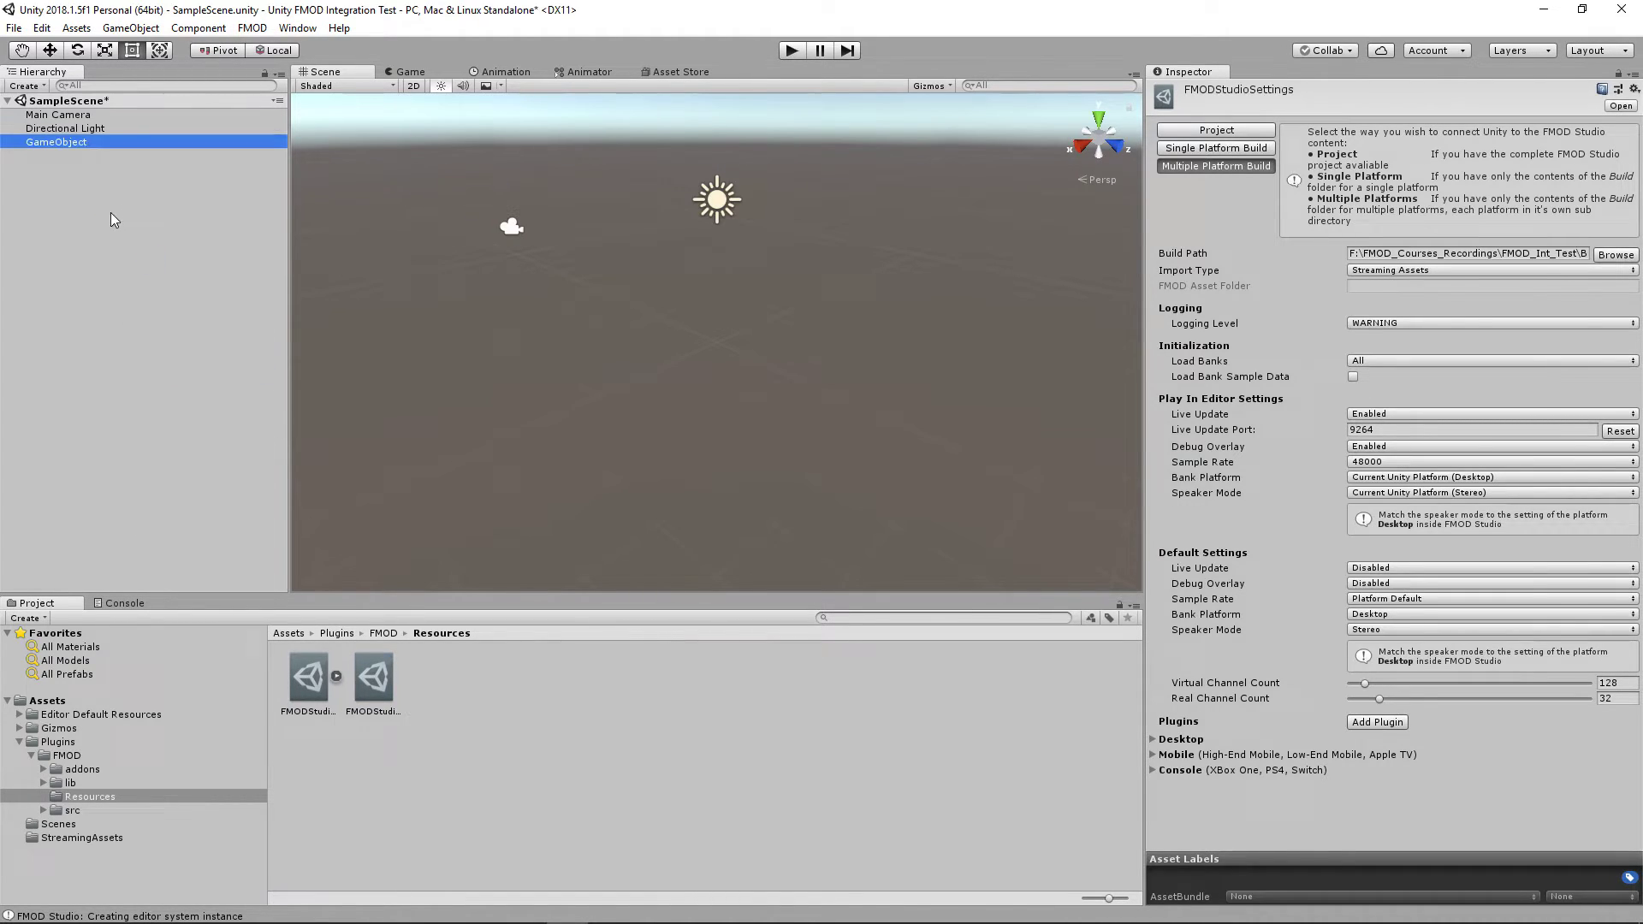
pyautogui.click(1340, 203)
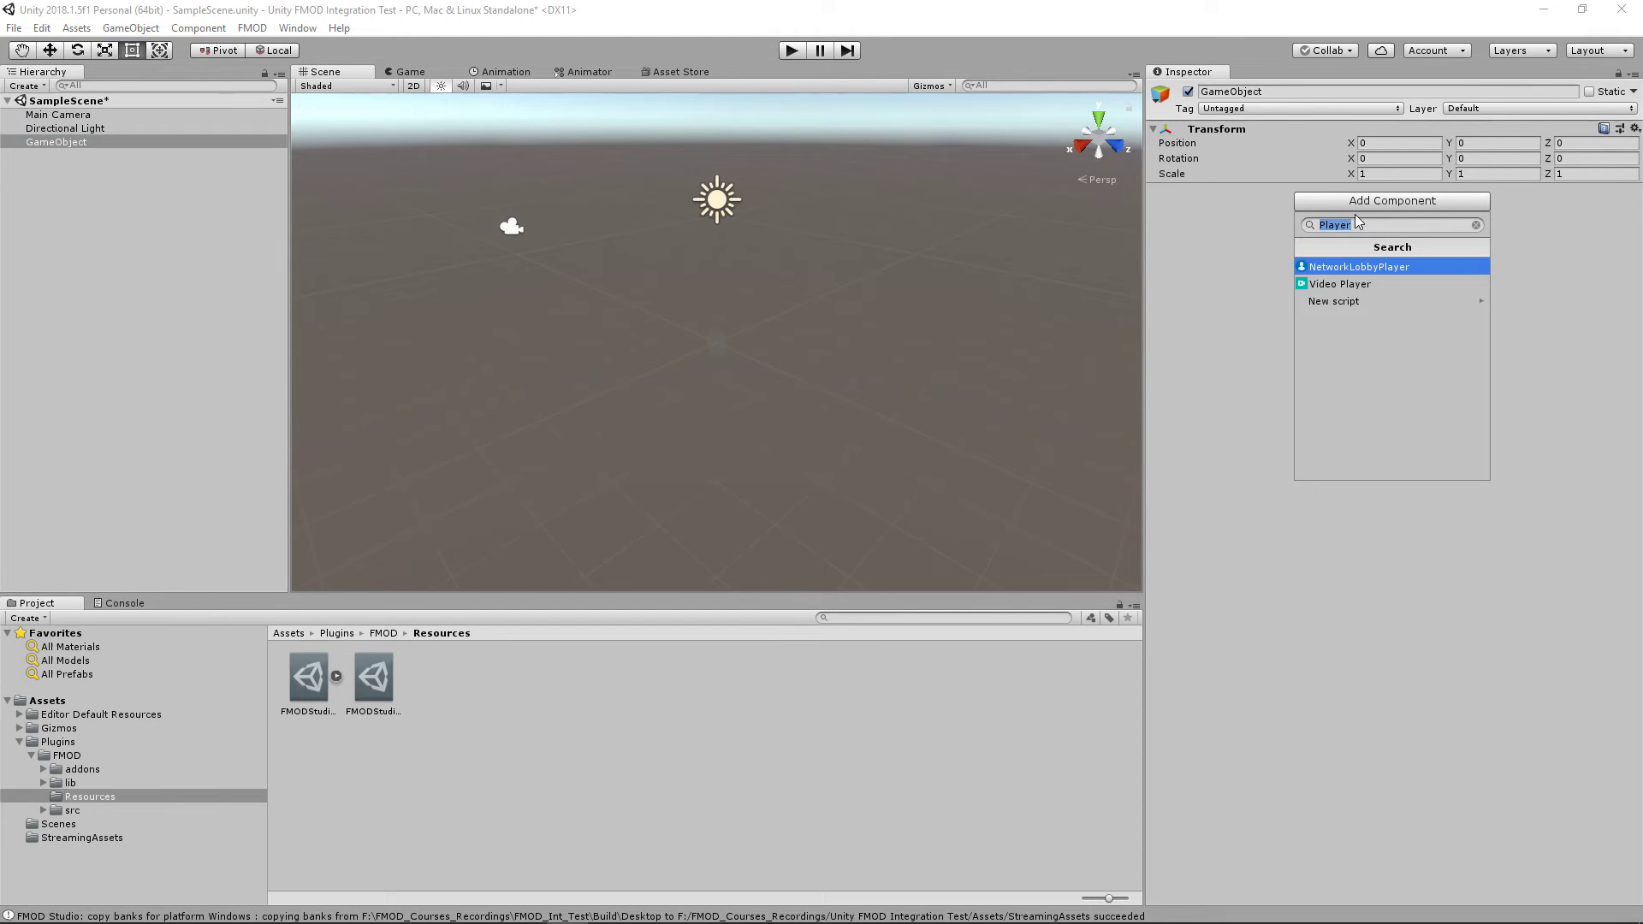
pyautogui.write('PlaySound')
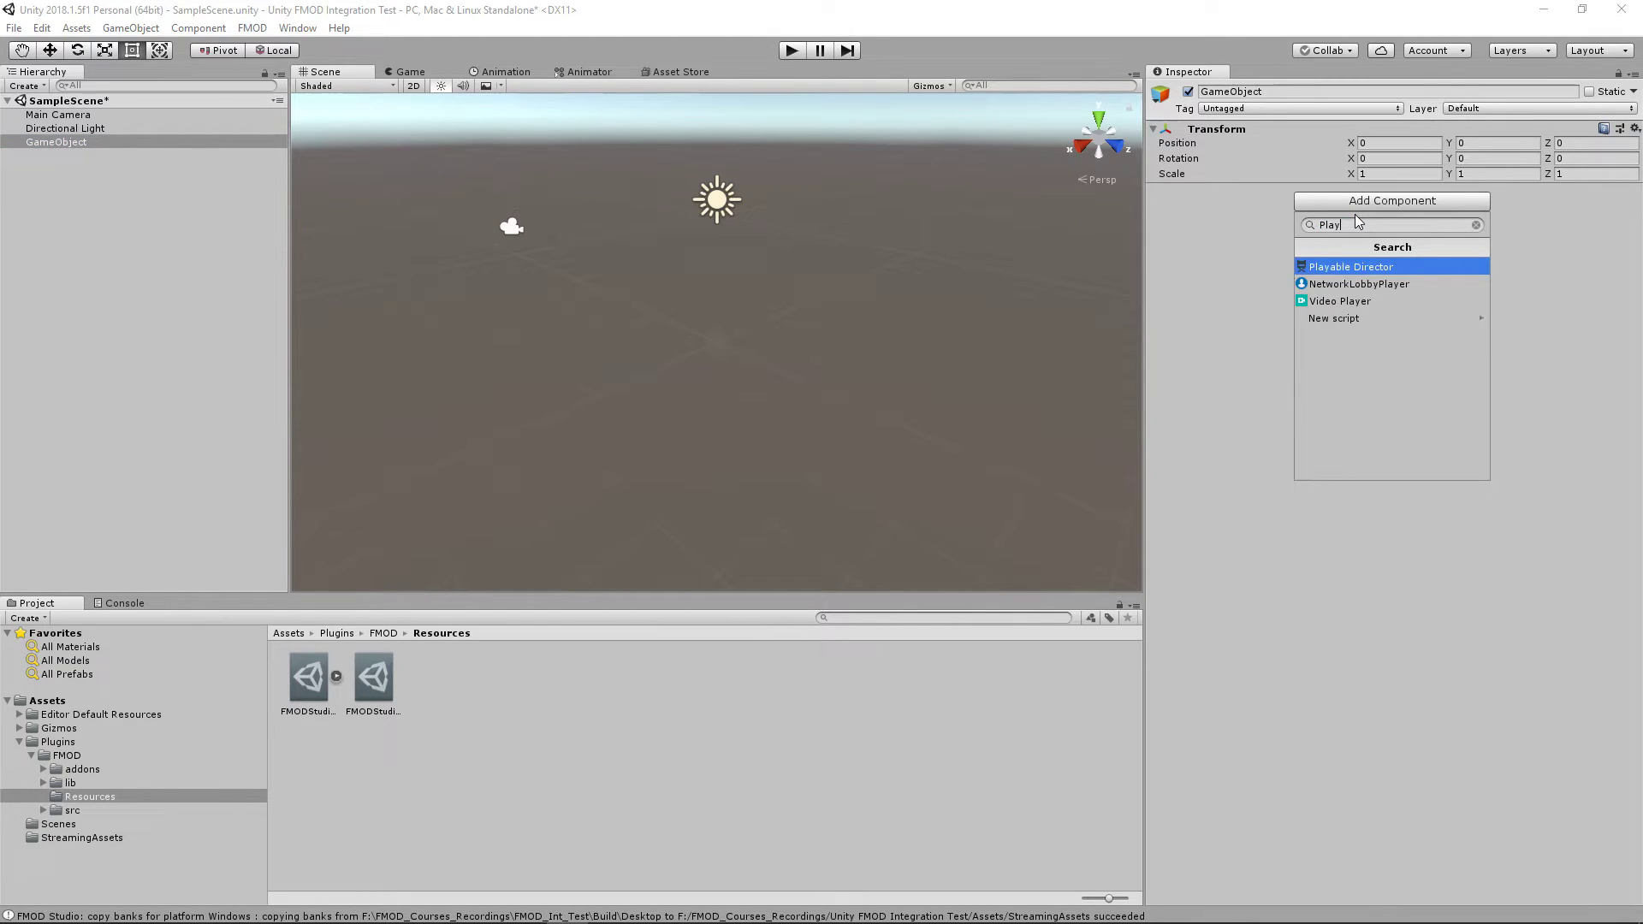
pyautogui.click(1360, 266)
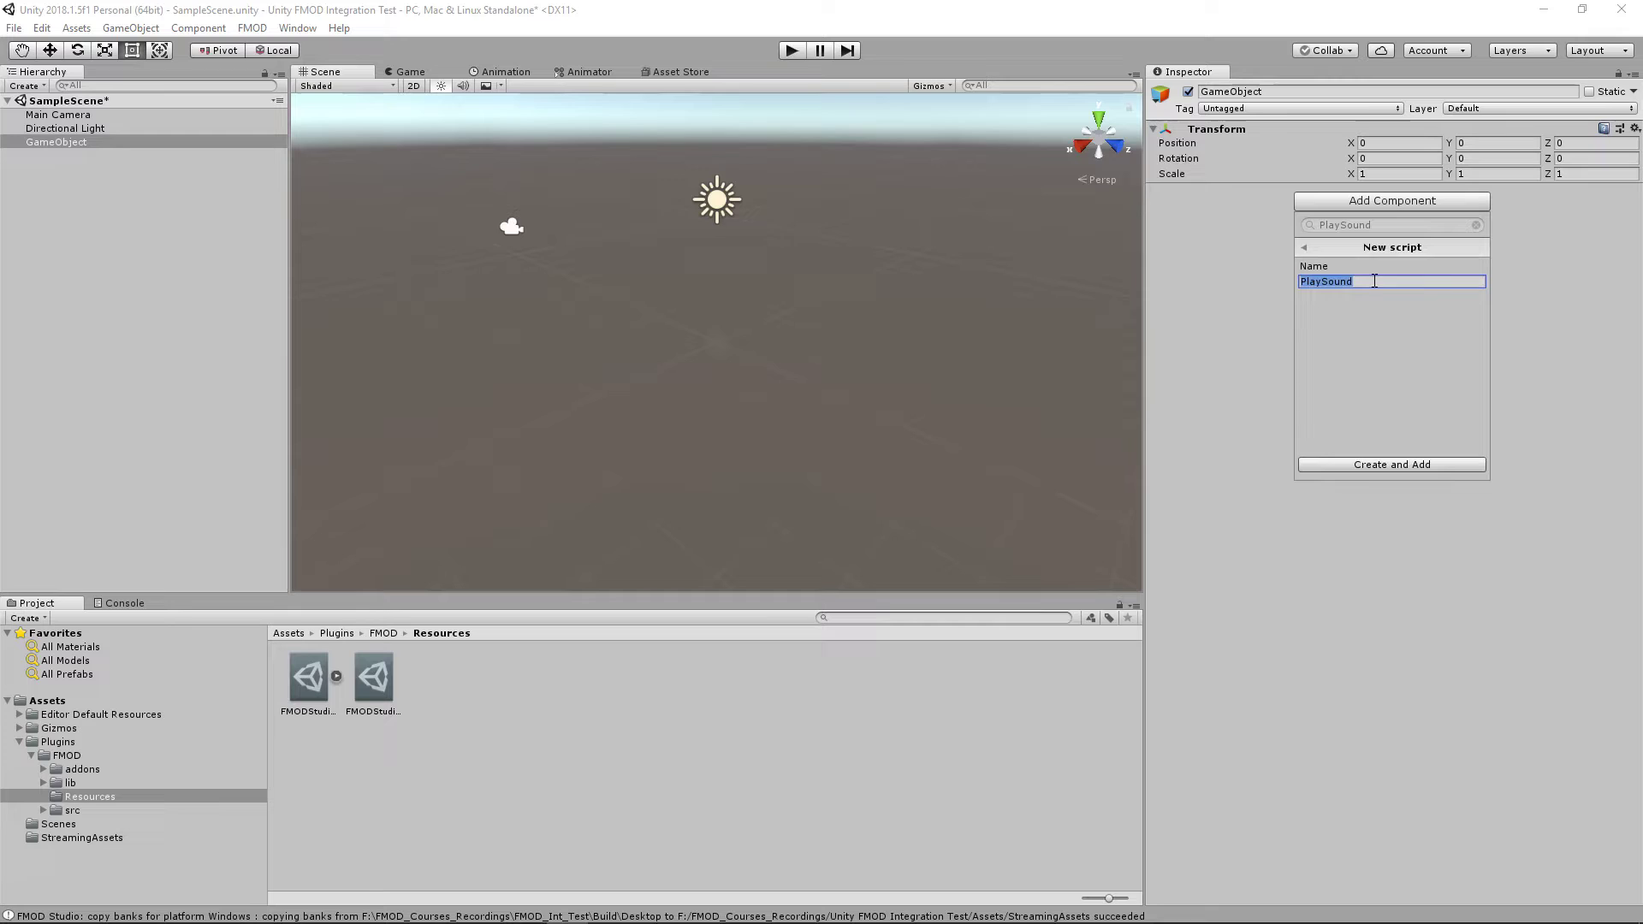
pyautogui.click(1389, 463)
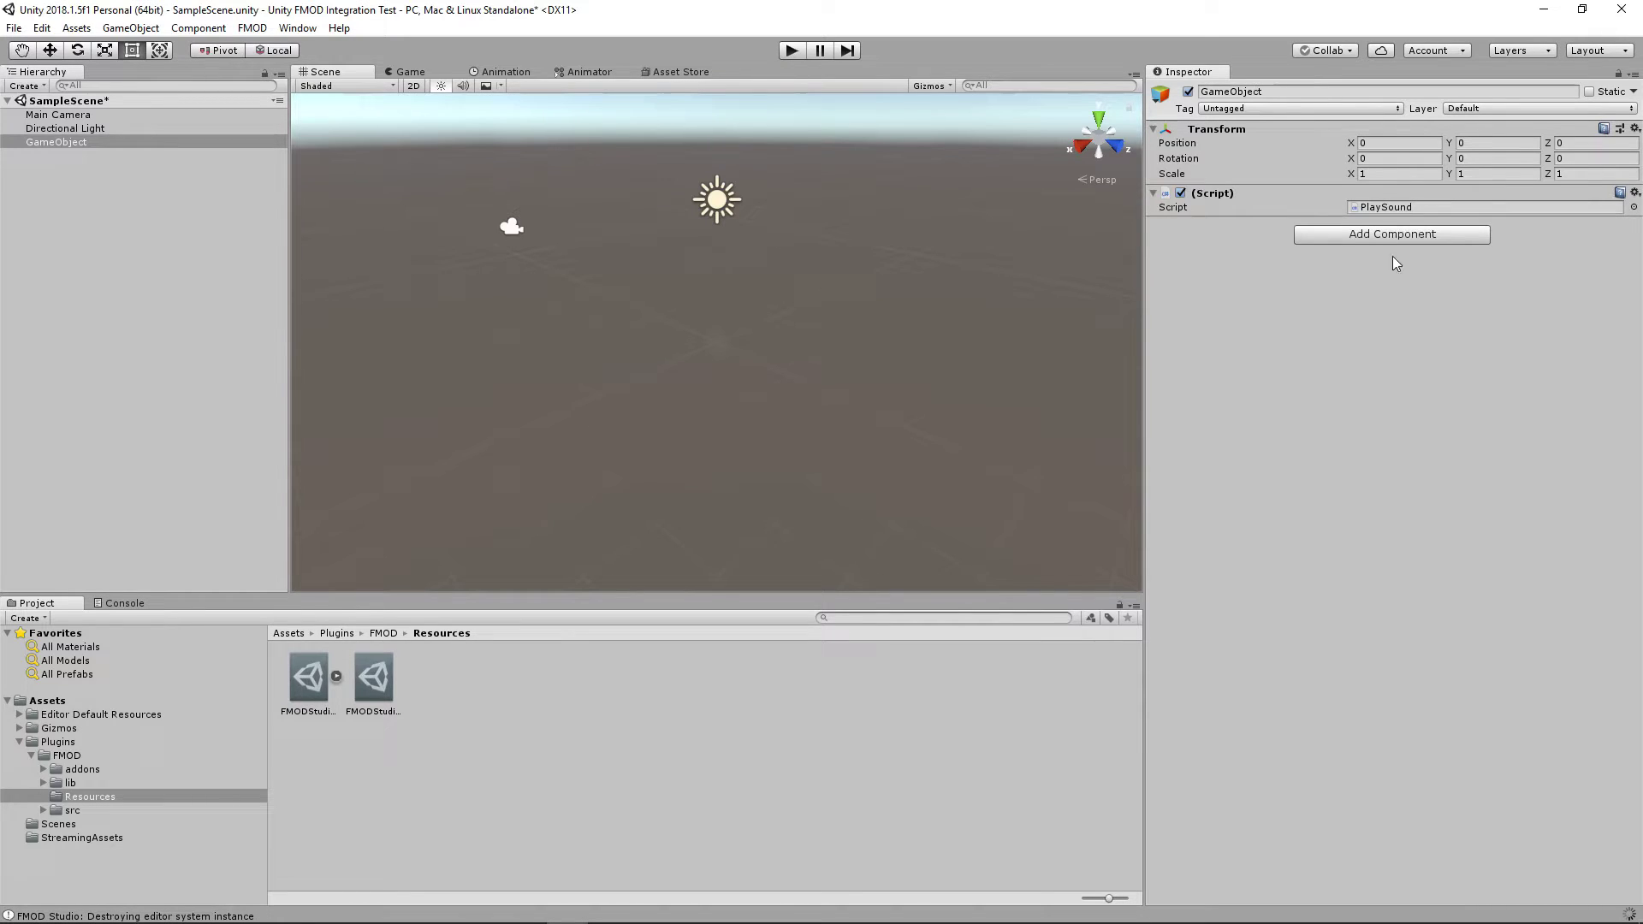
pyautogui.doubleClick(1399, 207)
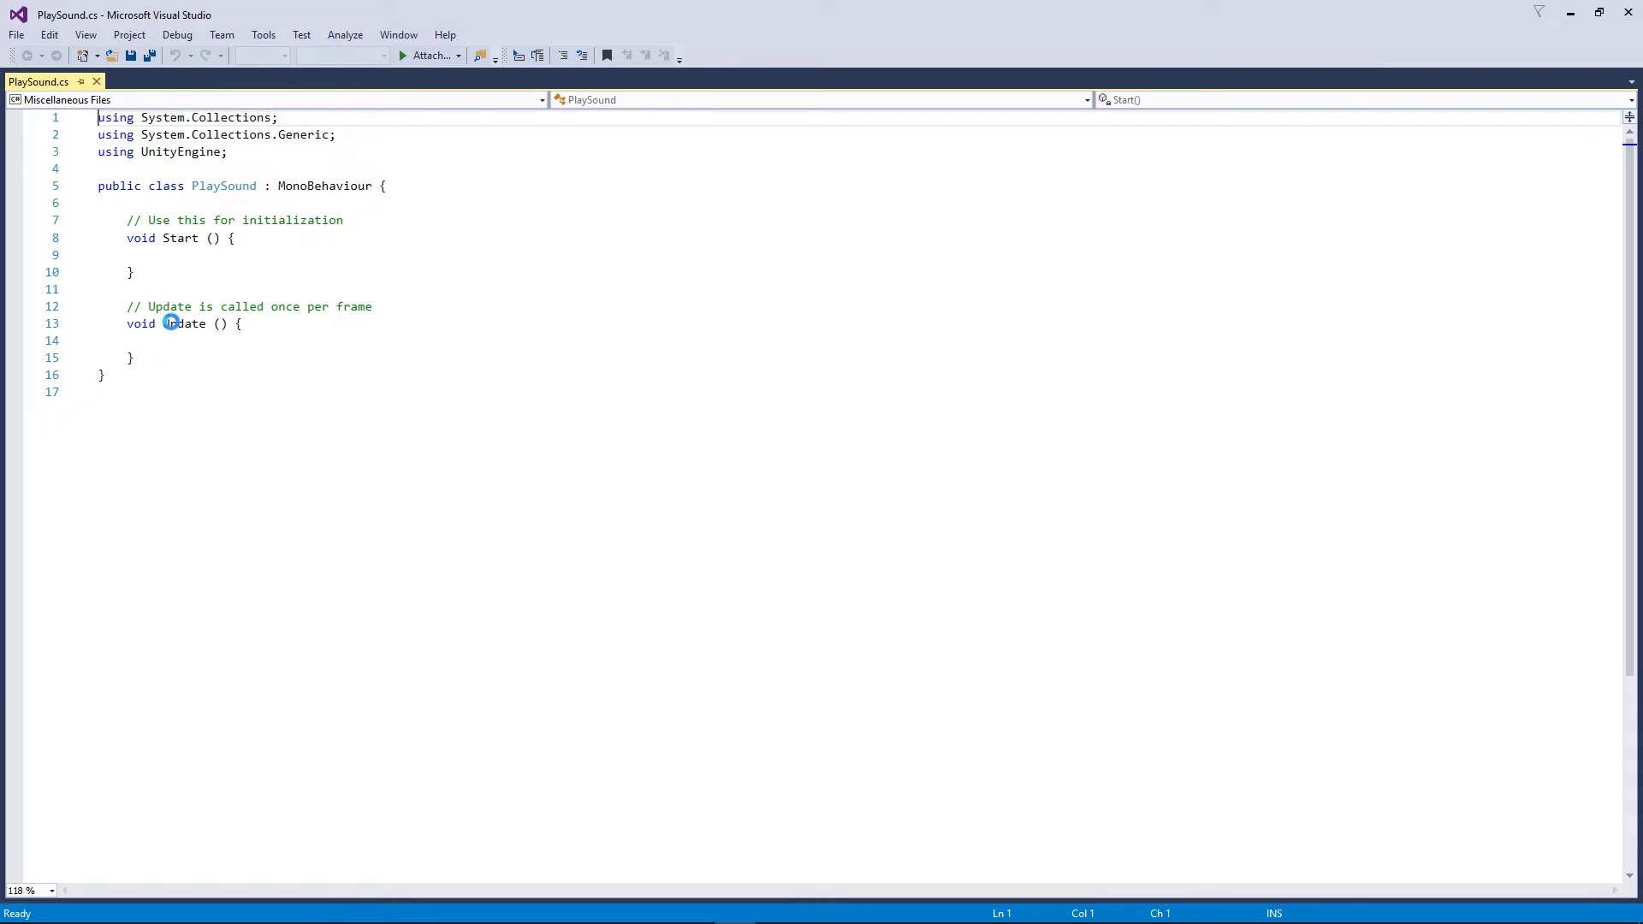
# Add FMODUnity.RunTimeManager.PlayOneShotAttached(""); inside Start() and save PlaySound.cs
pyautogui.click(224, 254)
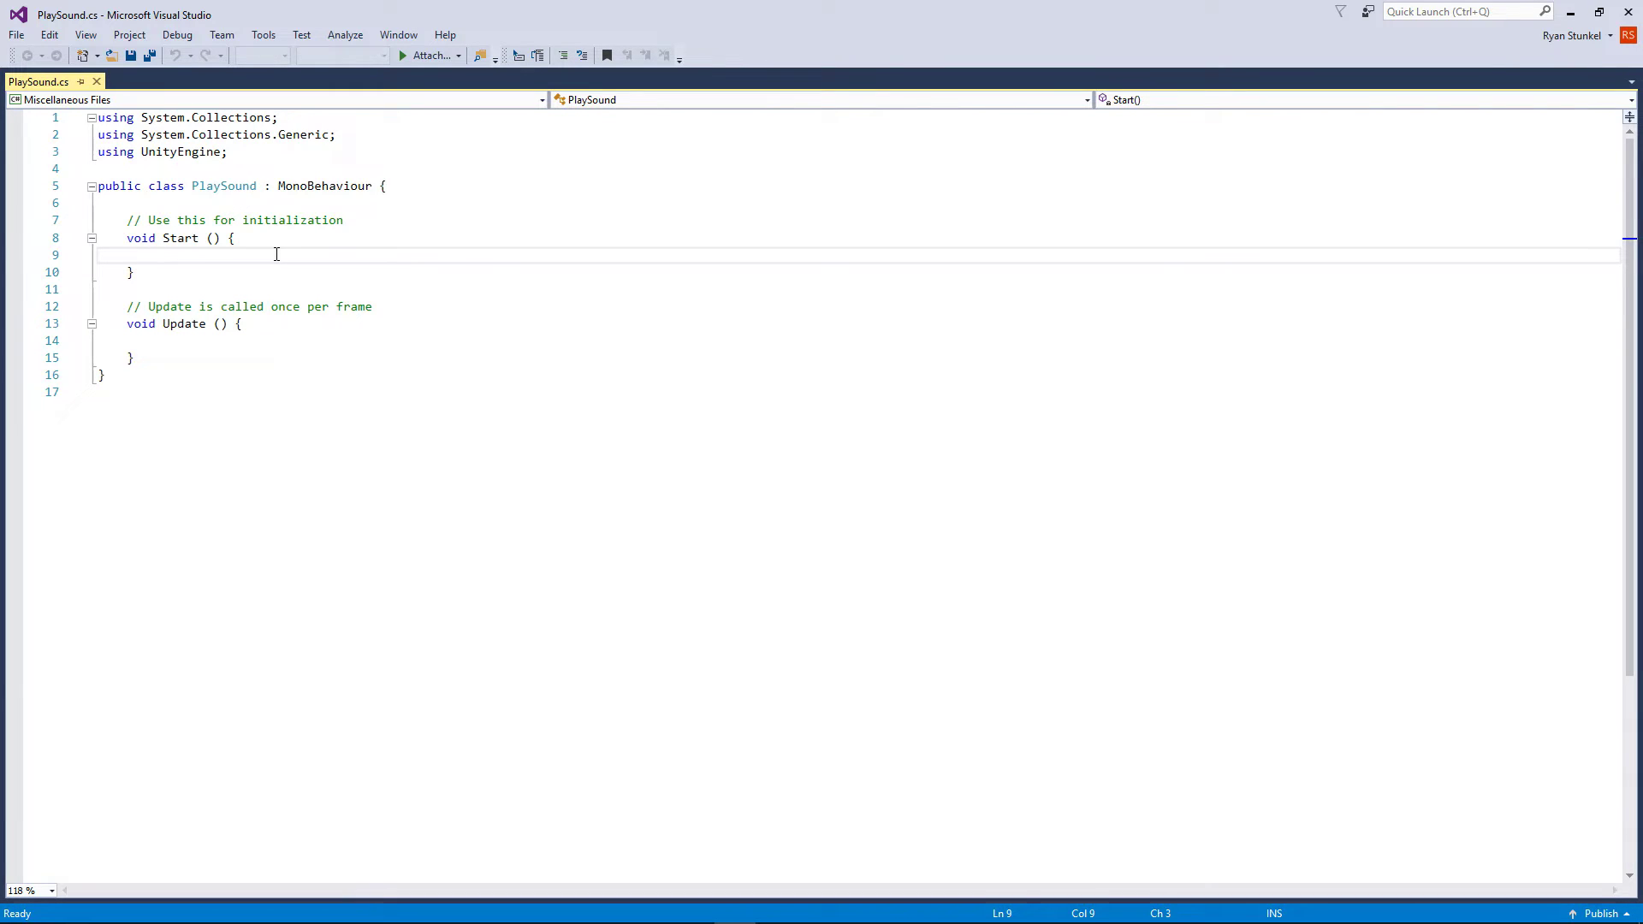
pyautogui.write('FMODUn')
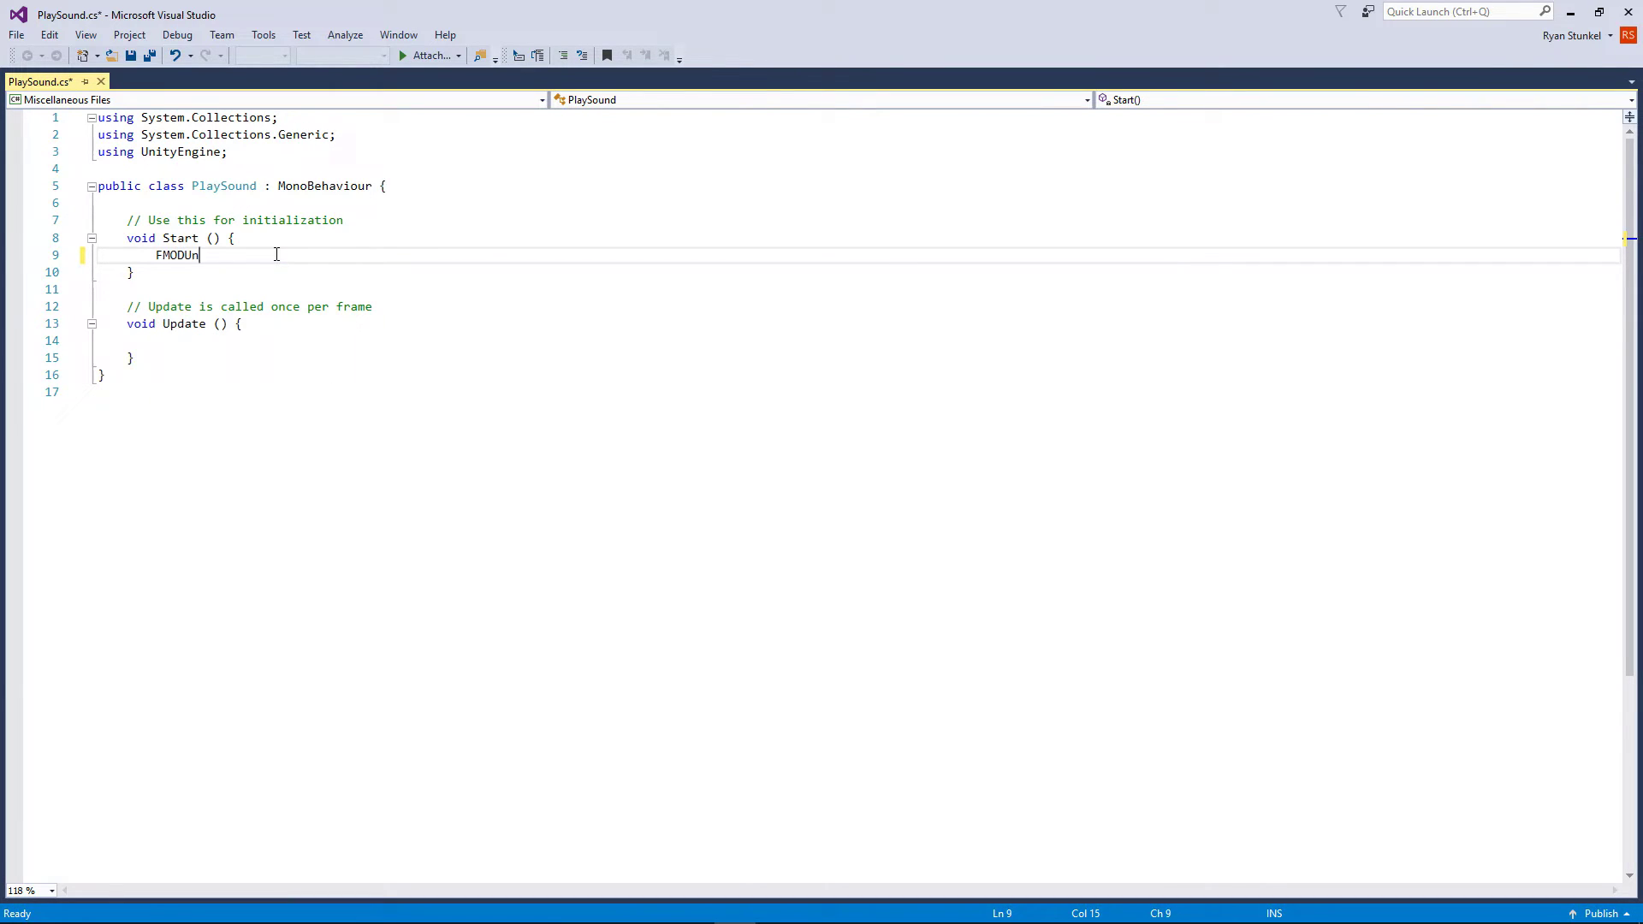
pyautogui.write('ity.RunTimeManager.Play(')
pyautogui.write('neShotAttached("");')
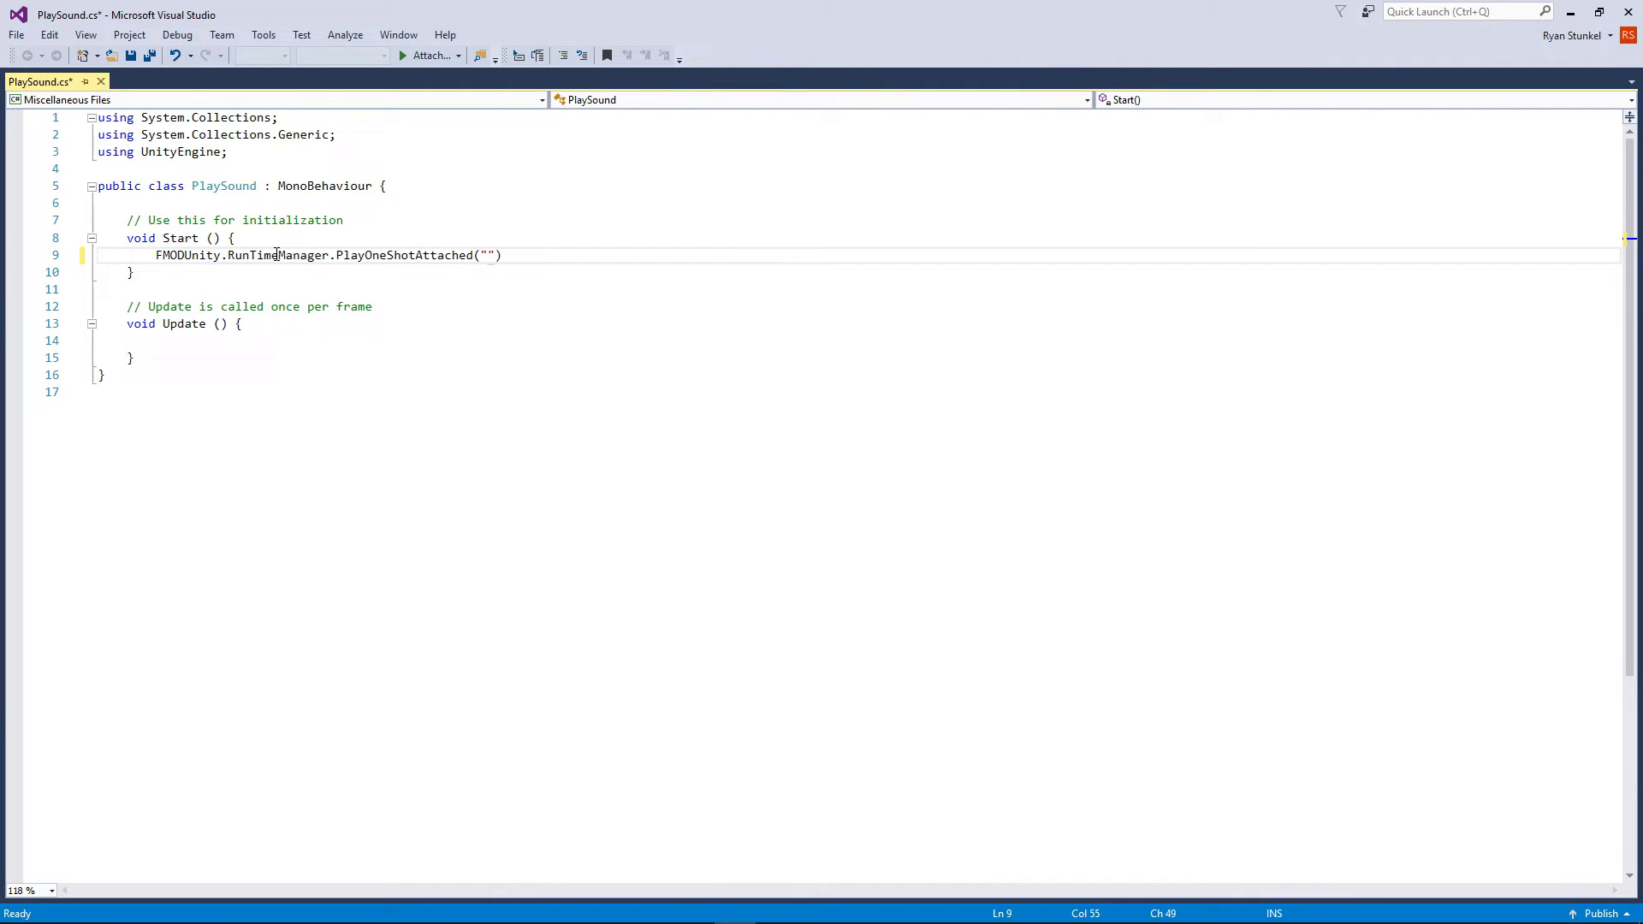
pyautogui.hotkey('ctrl', 's')
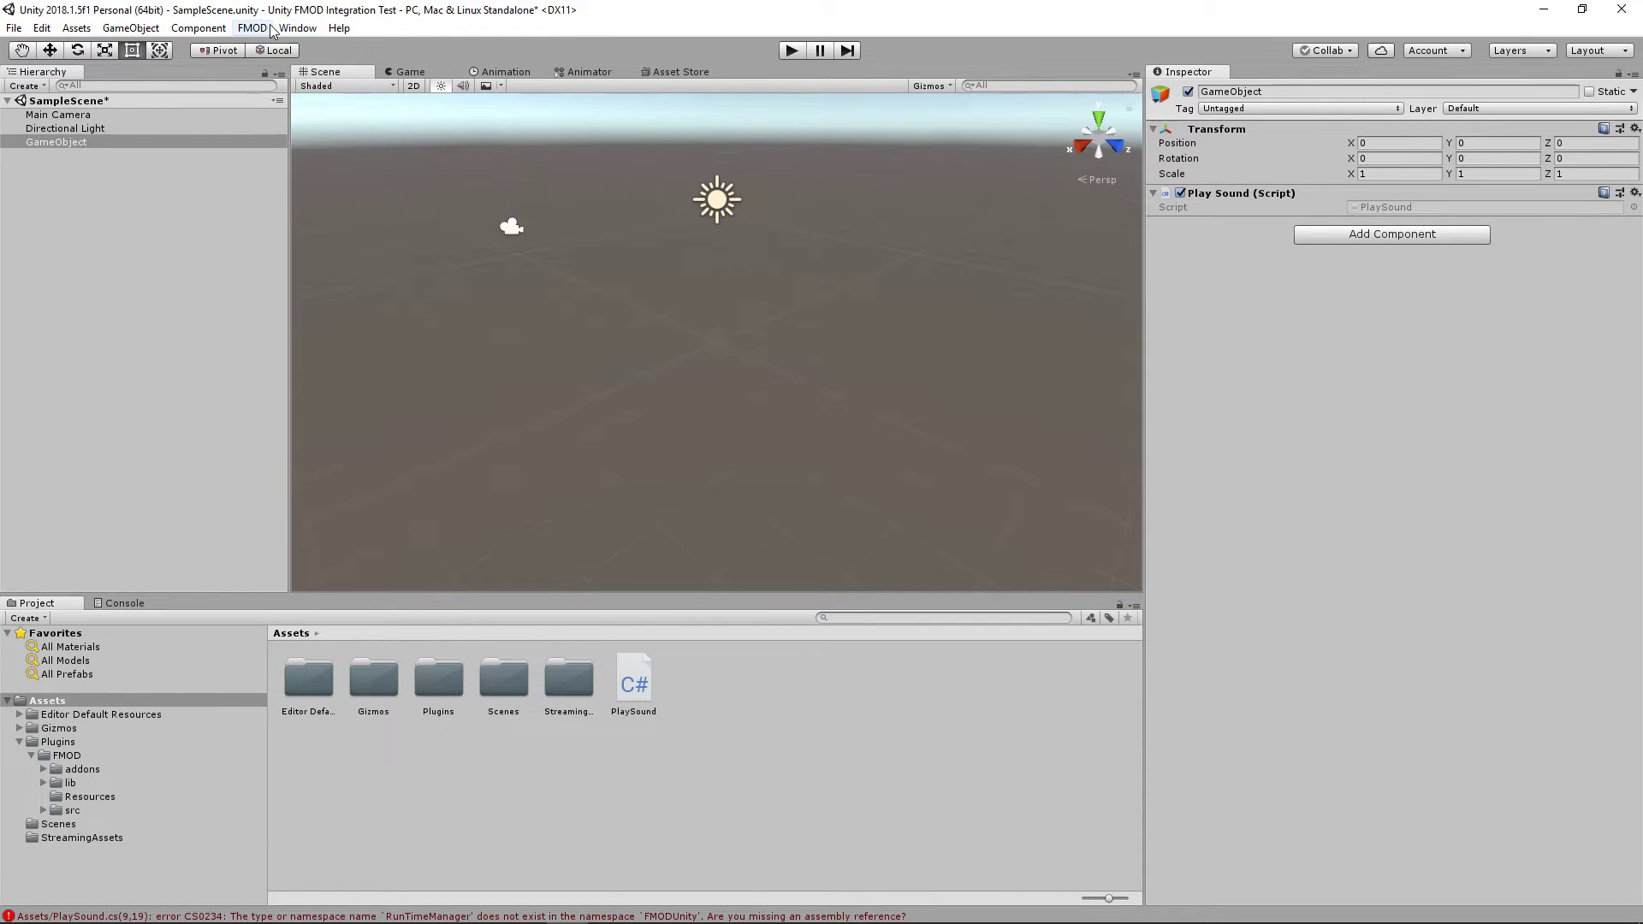
# Open the FMOD Event Browser and dock it beside the Hierarchy
pyautogui.click(252, 28)
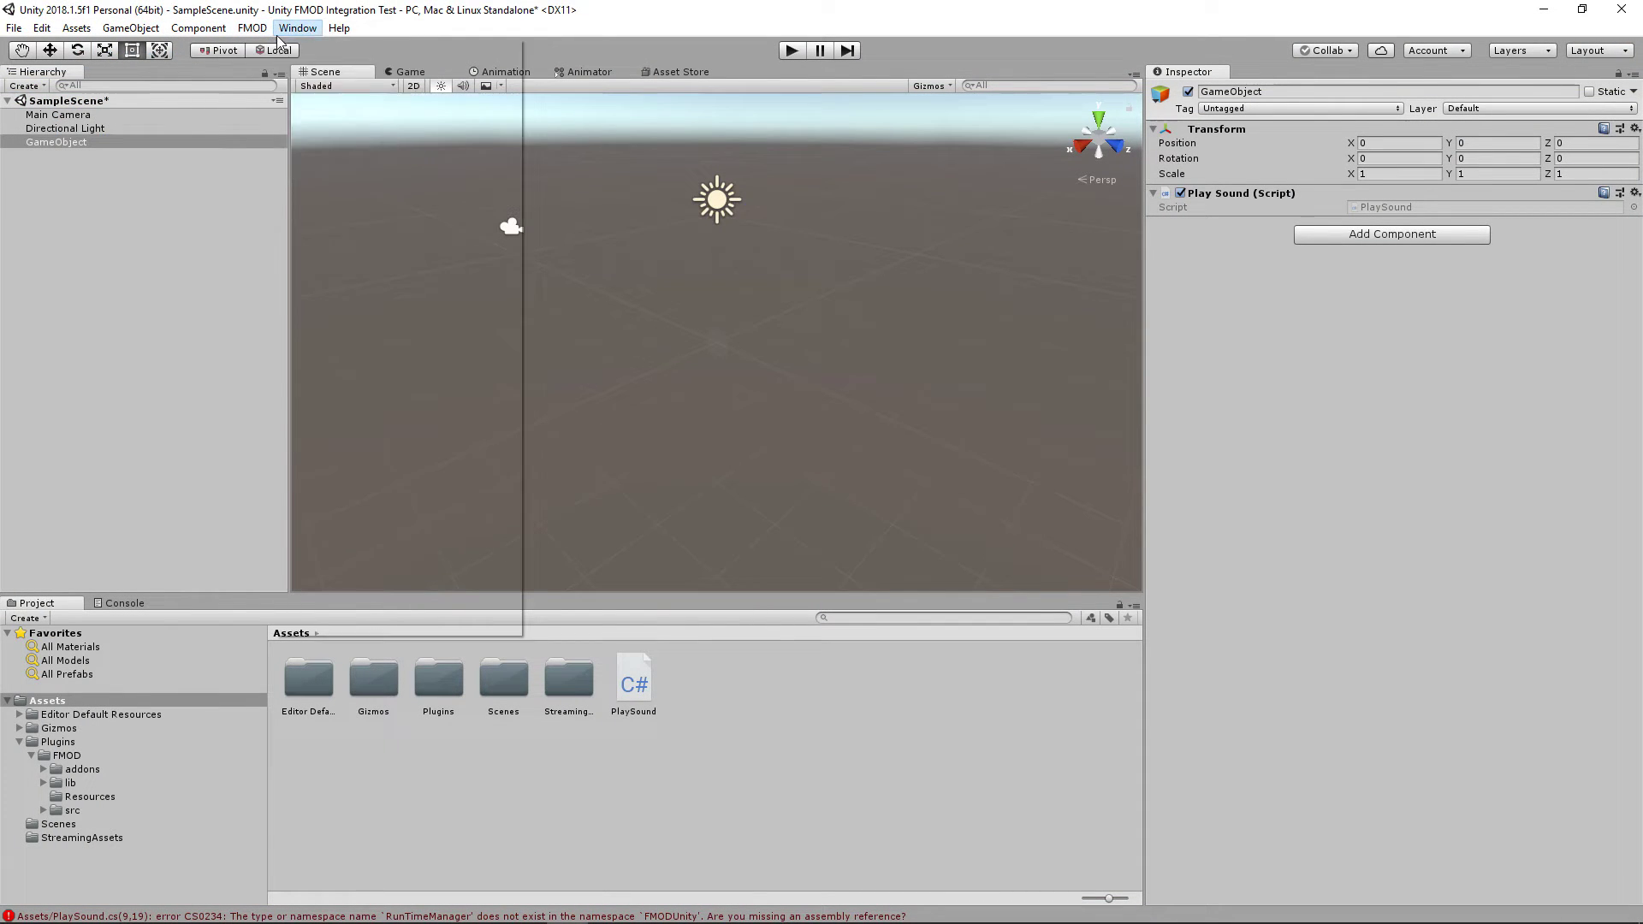
pyautogui.click(274, 68)
pyautogui.moveTo(95, 50); pyautogui.dragTo(125, 73)
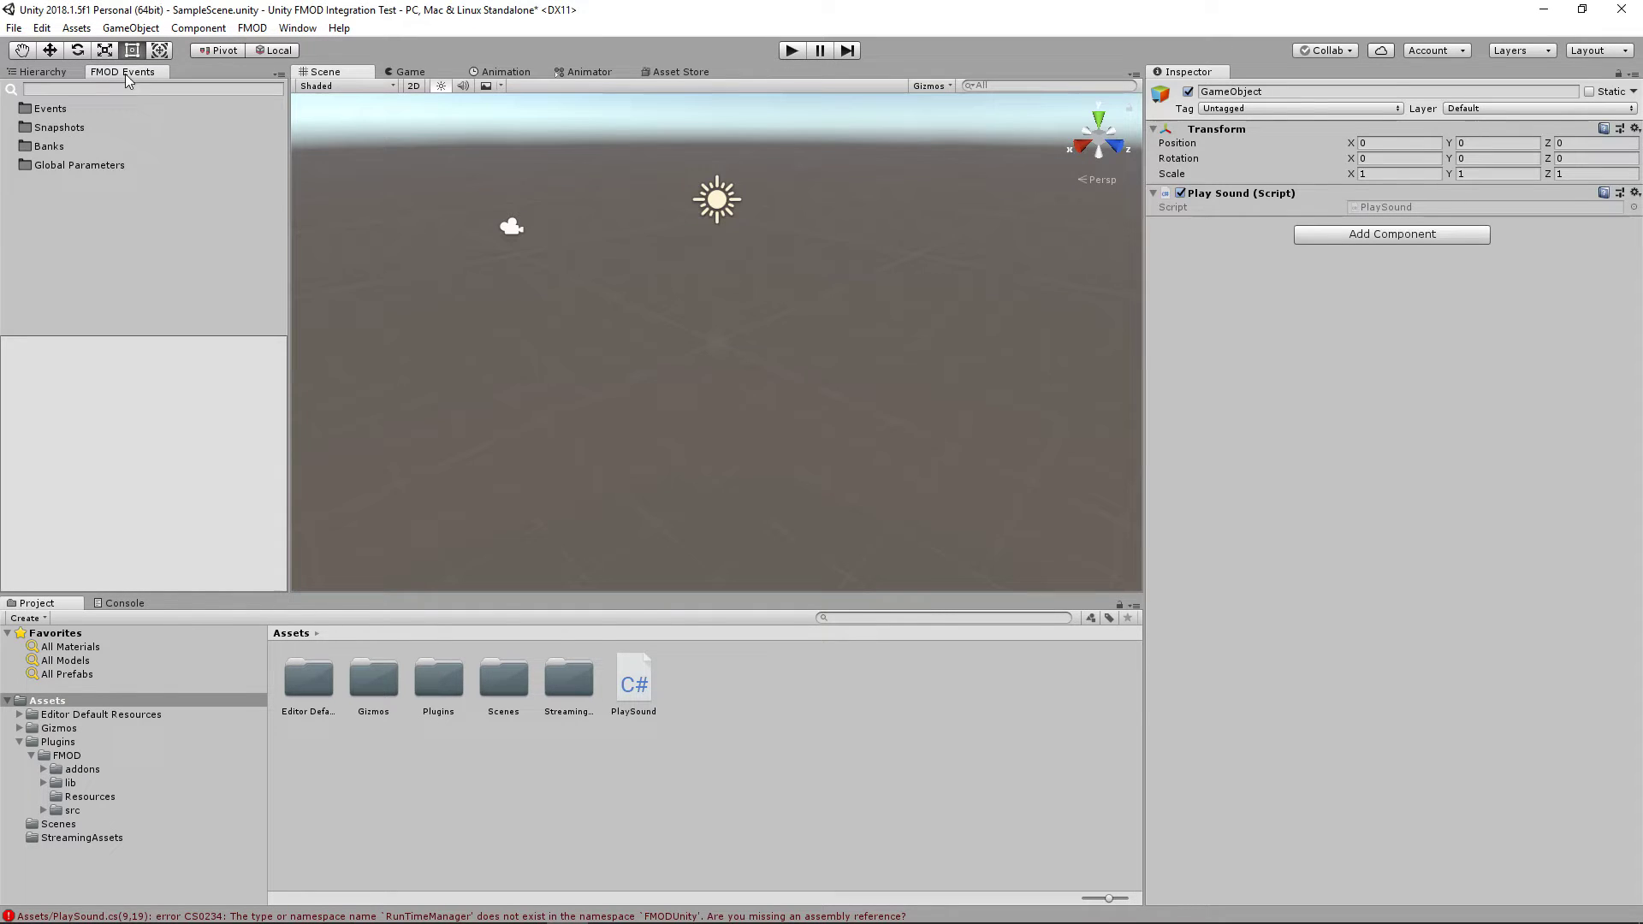
# Select the TestSound event, preview it, and copy its path event:/TestSound
pyautogui.click(63, 107)
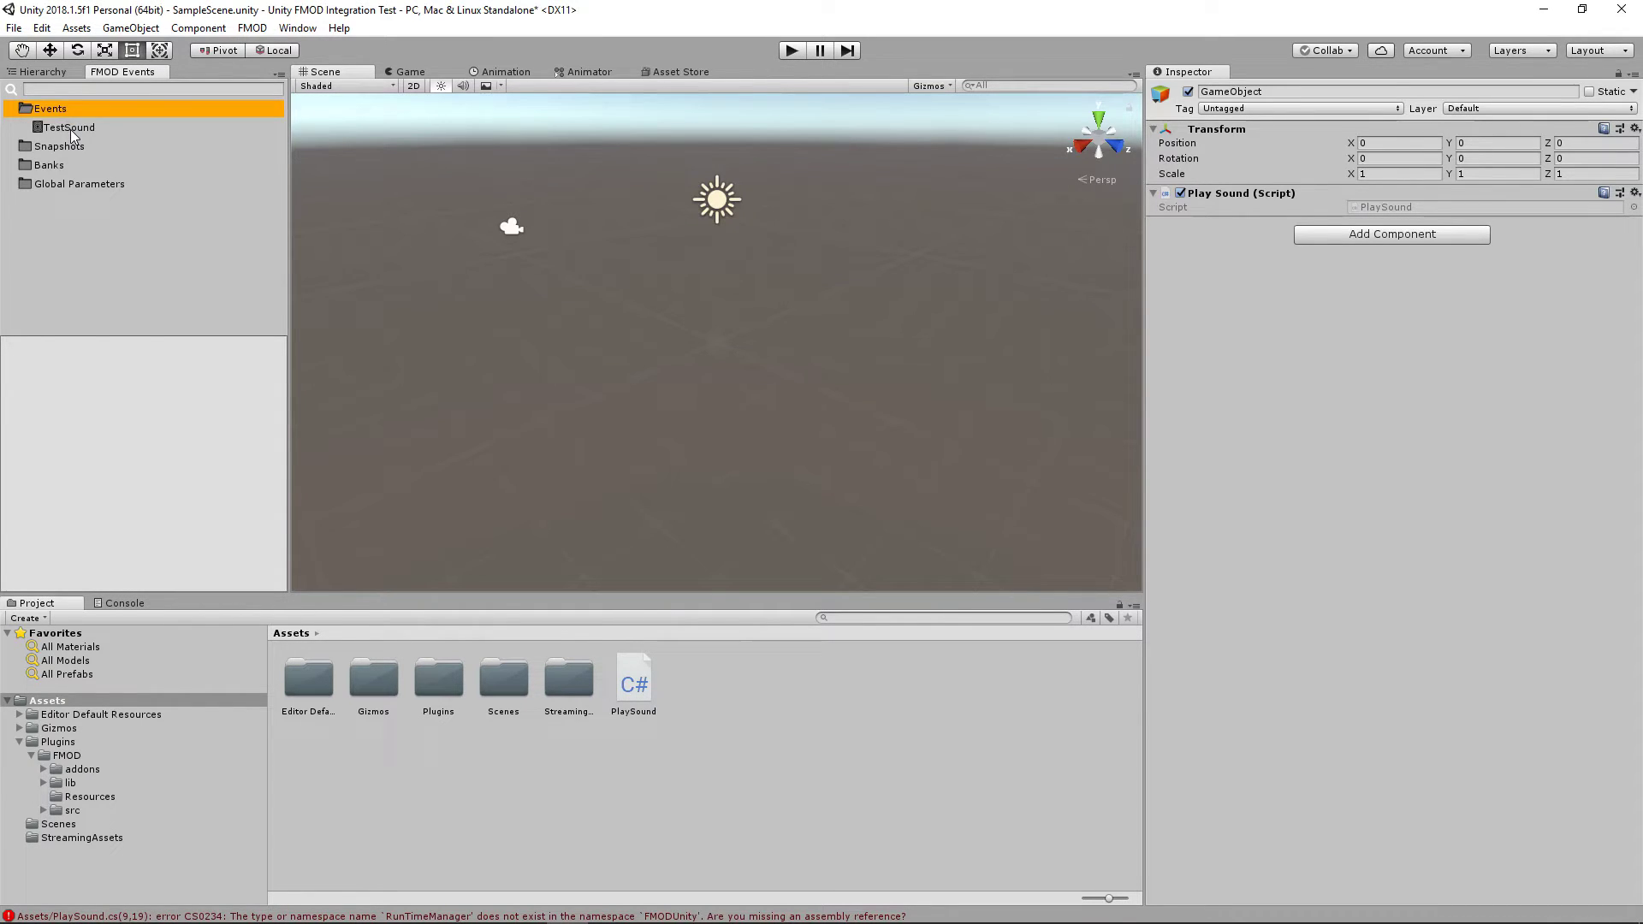
pyautogui.click(70, 128)
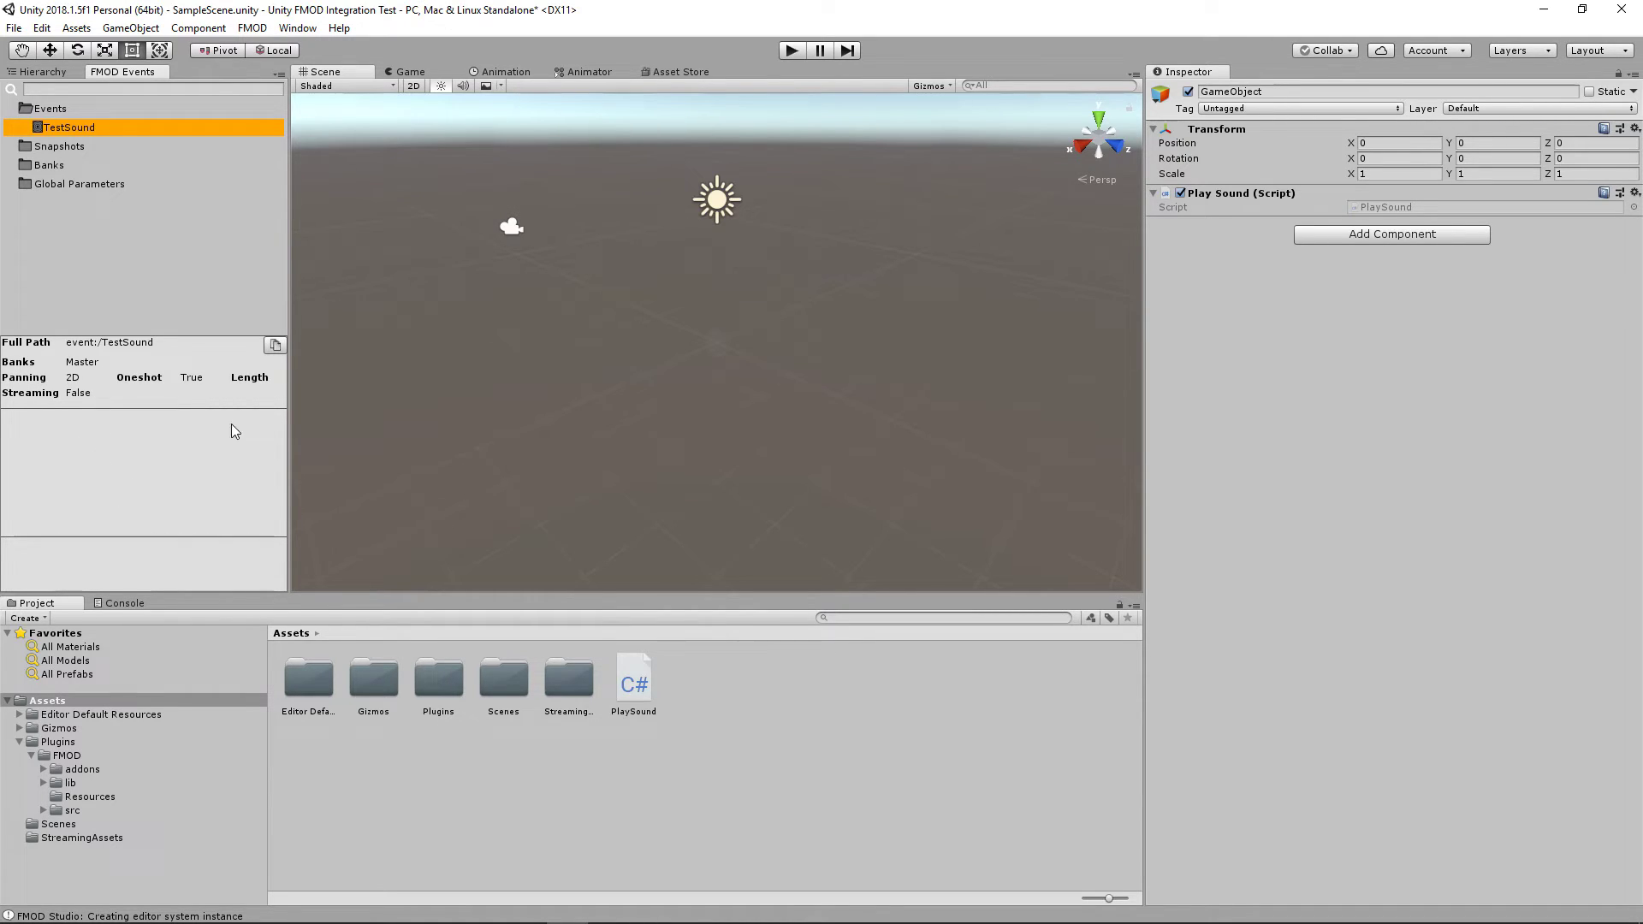
pyautogui.click(84, 431)
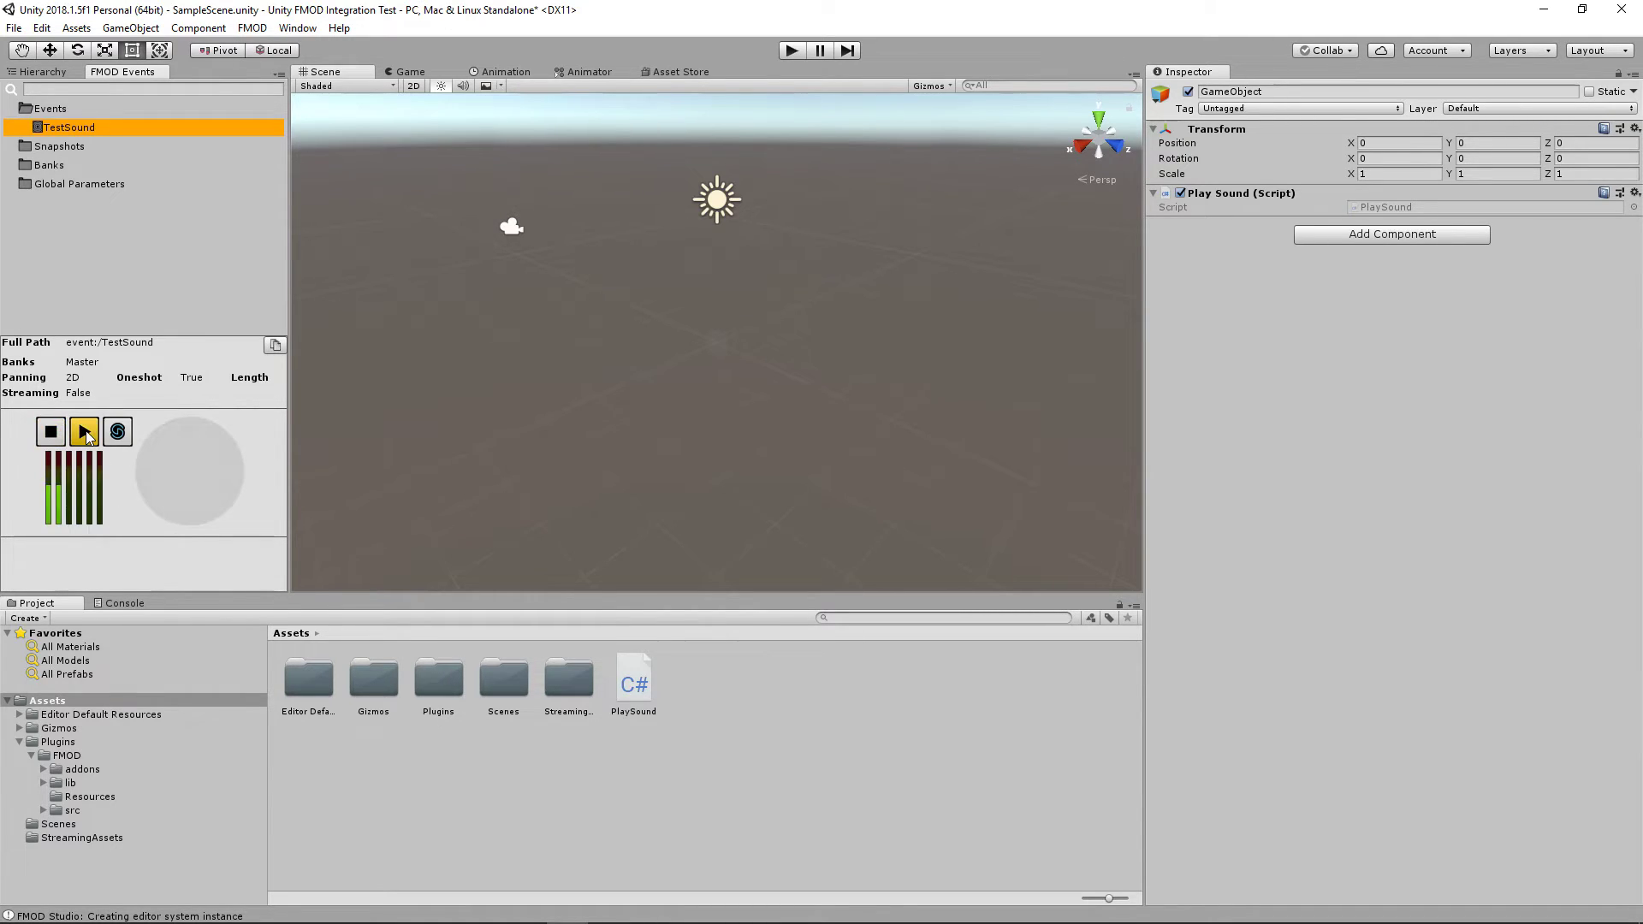
pyautogui.click(274, 346)
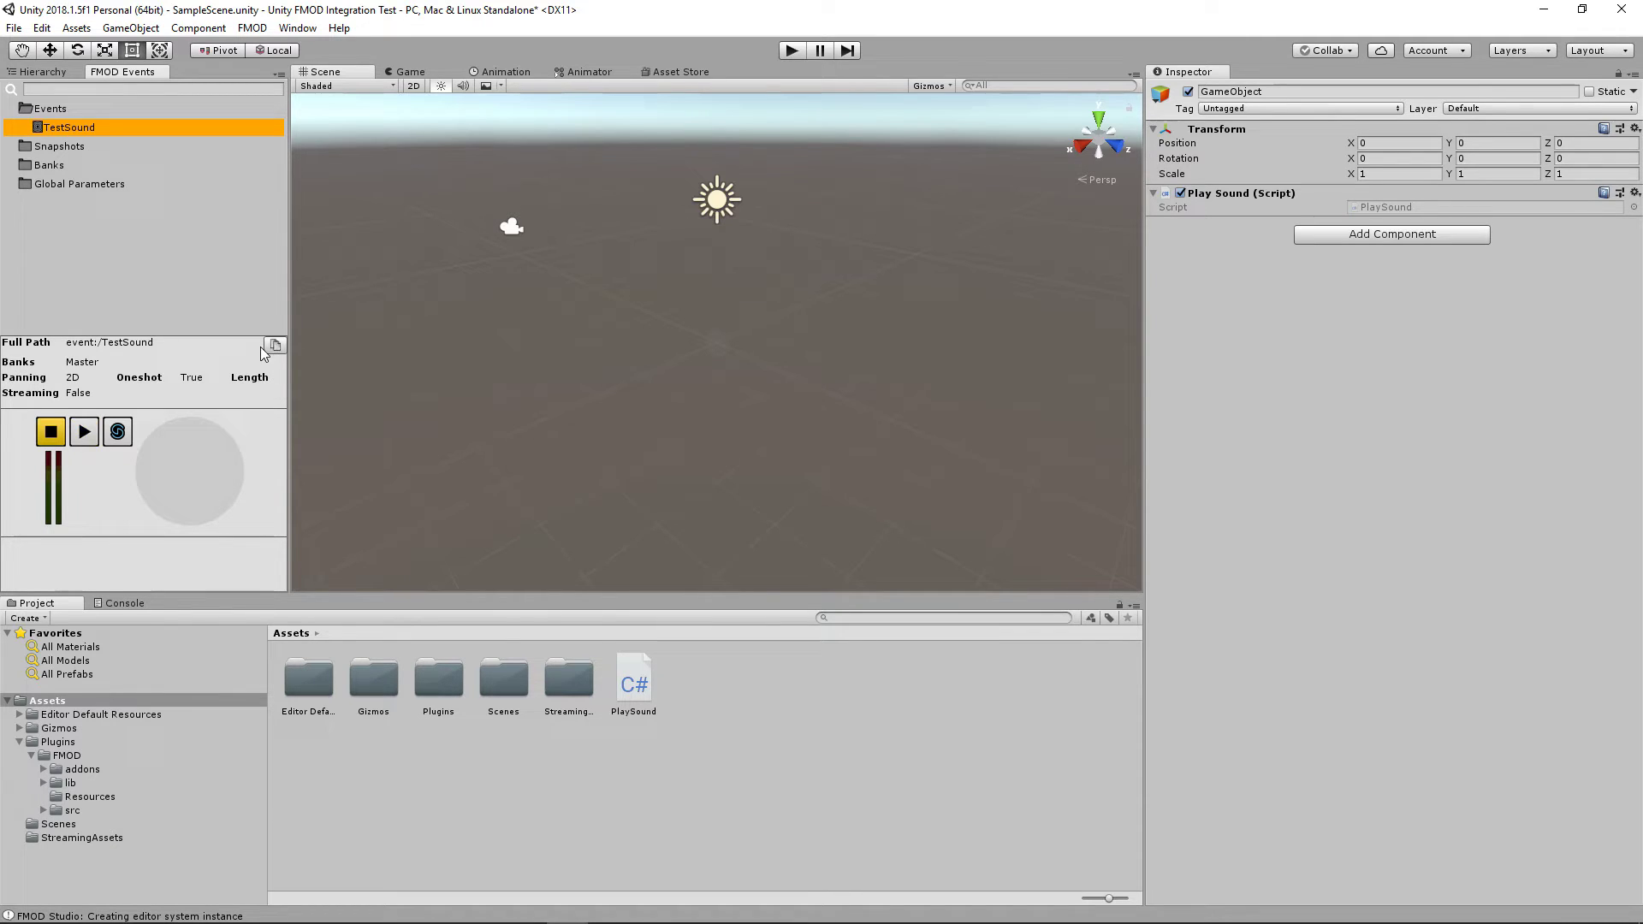
# Paste event:/TestSound between the quotes in PlaySound.cs and check Unity's console errors
pyautogui.click(734, 919)
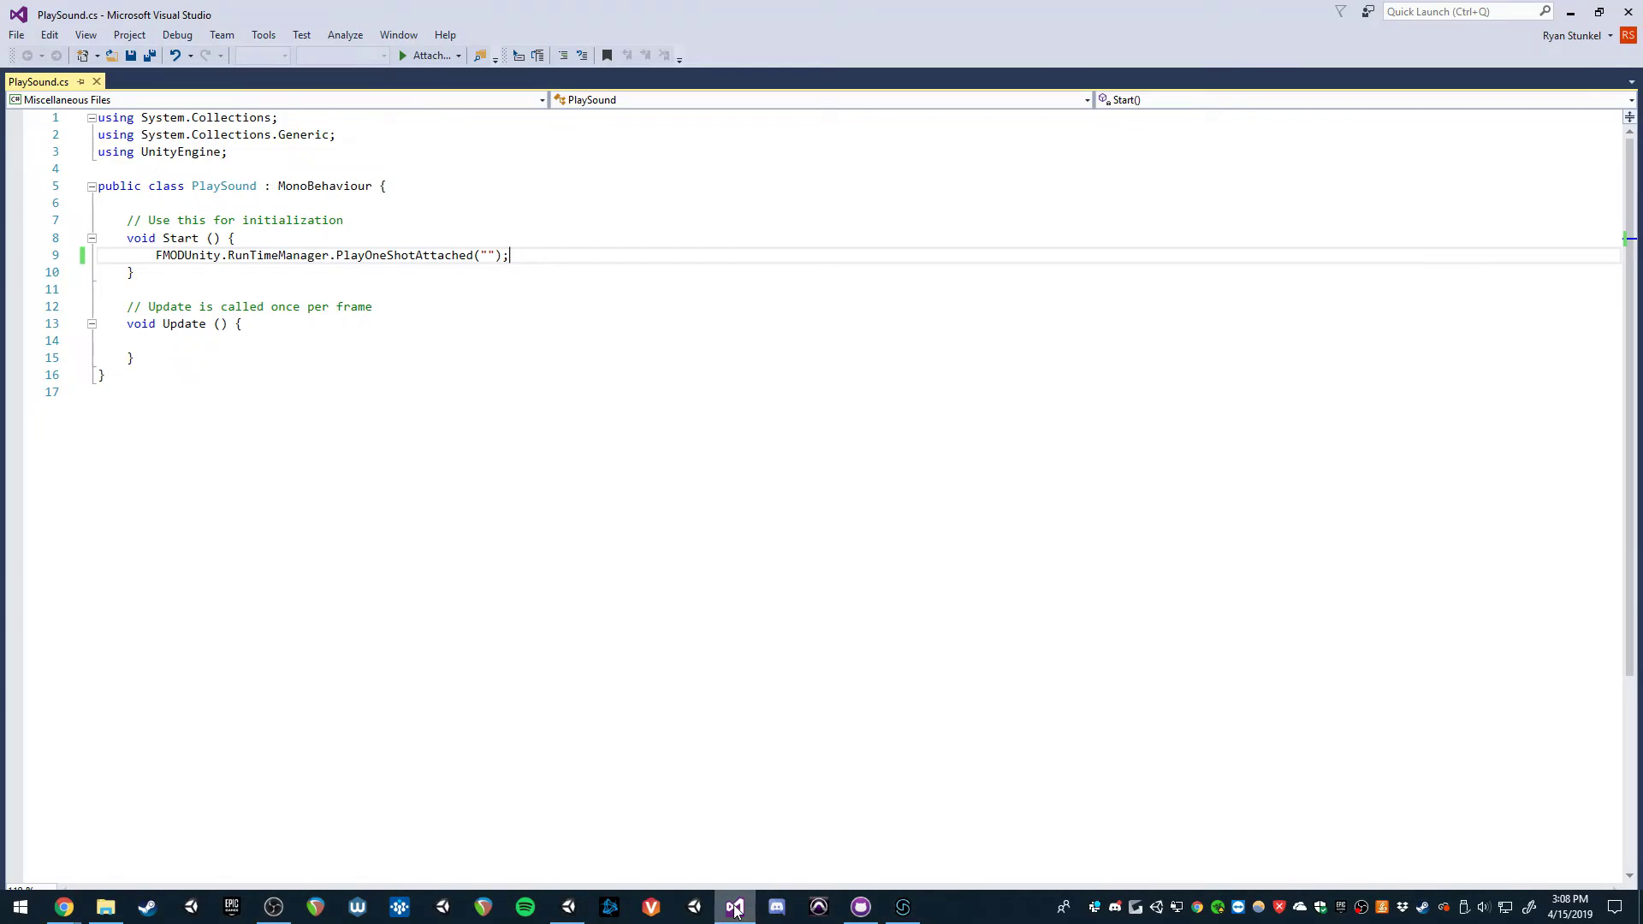
pyautogui.hotkey('ctrl', 'v')
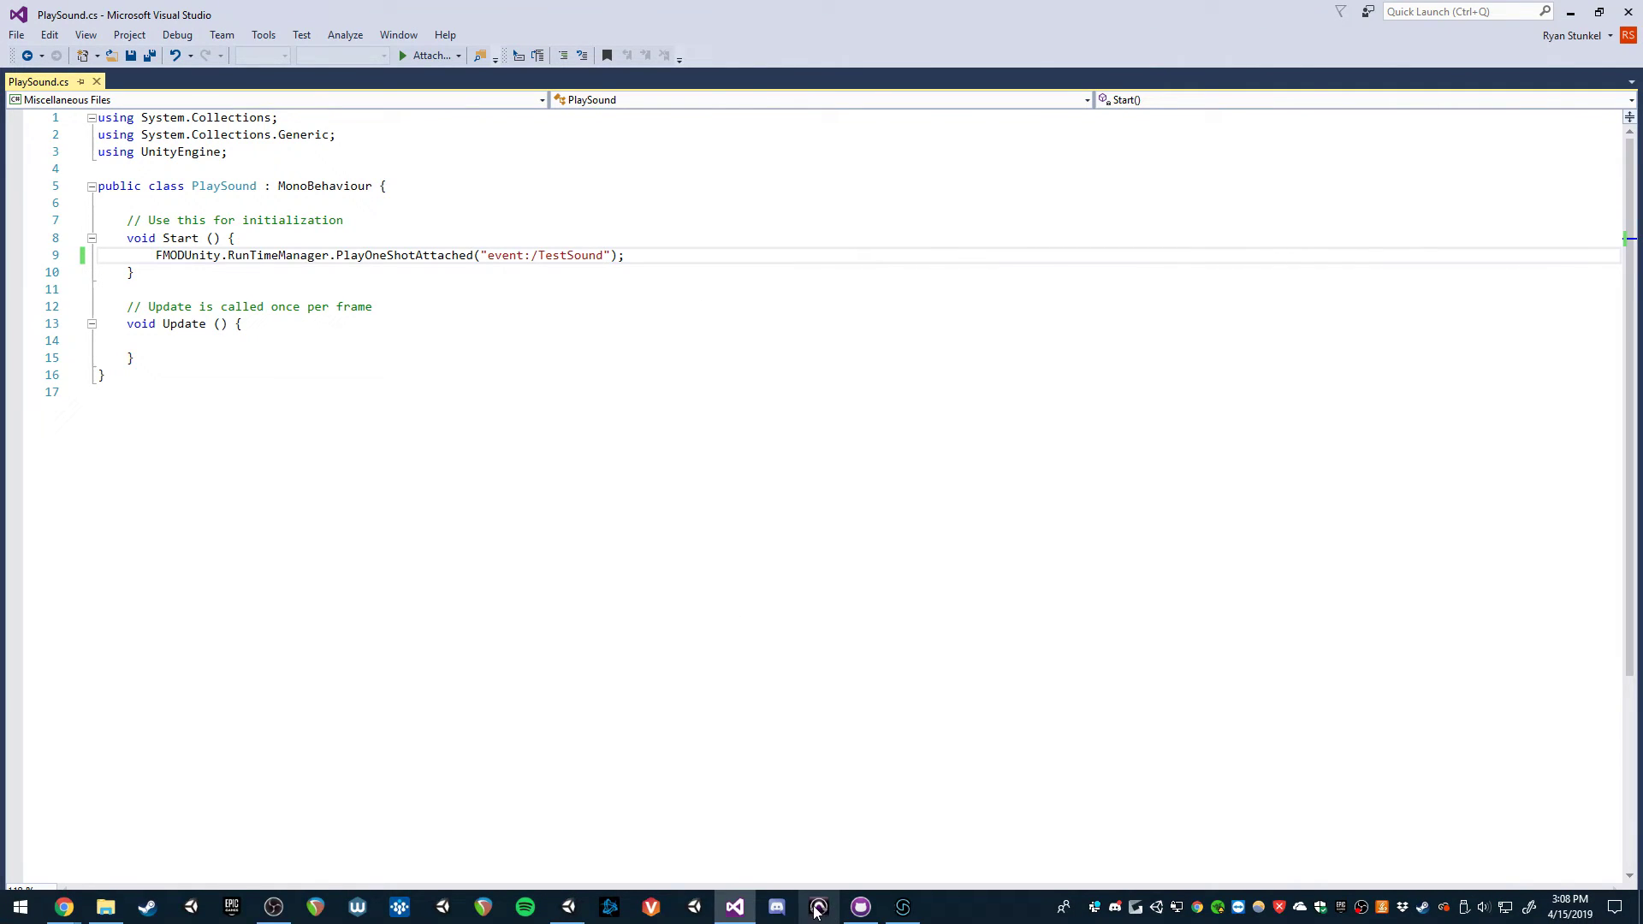
pyautogui.click(566, 919)
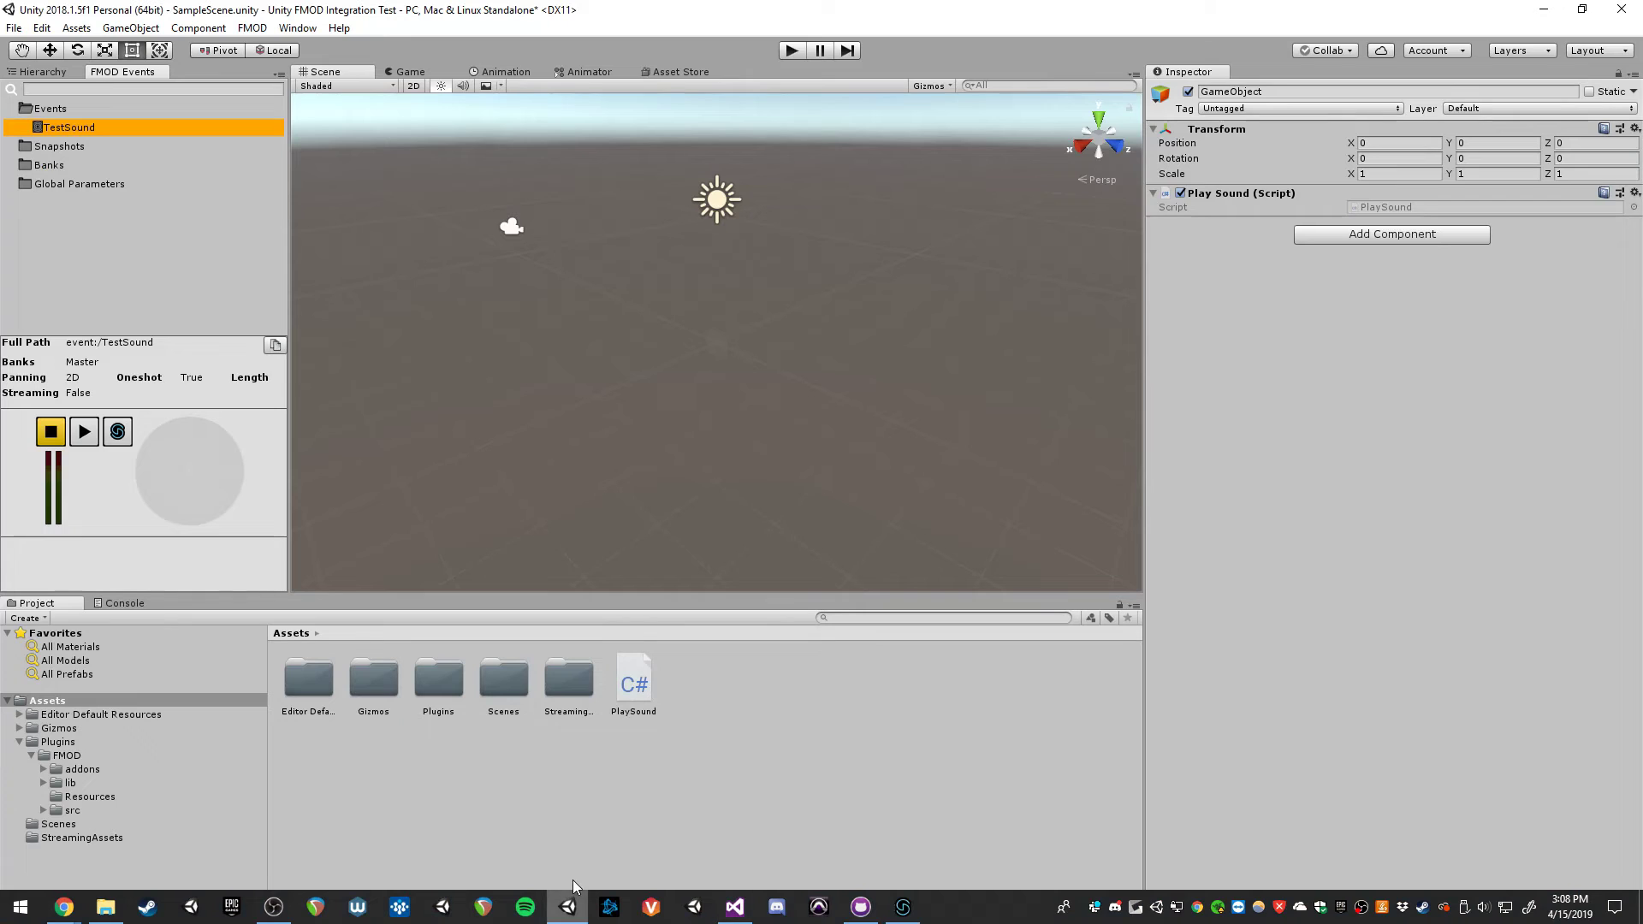
pyautogui.click(124, 602)
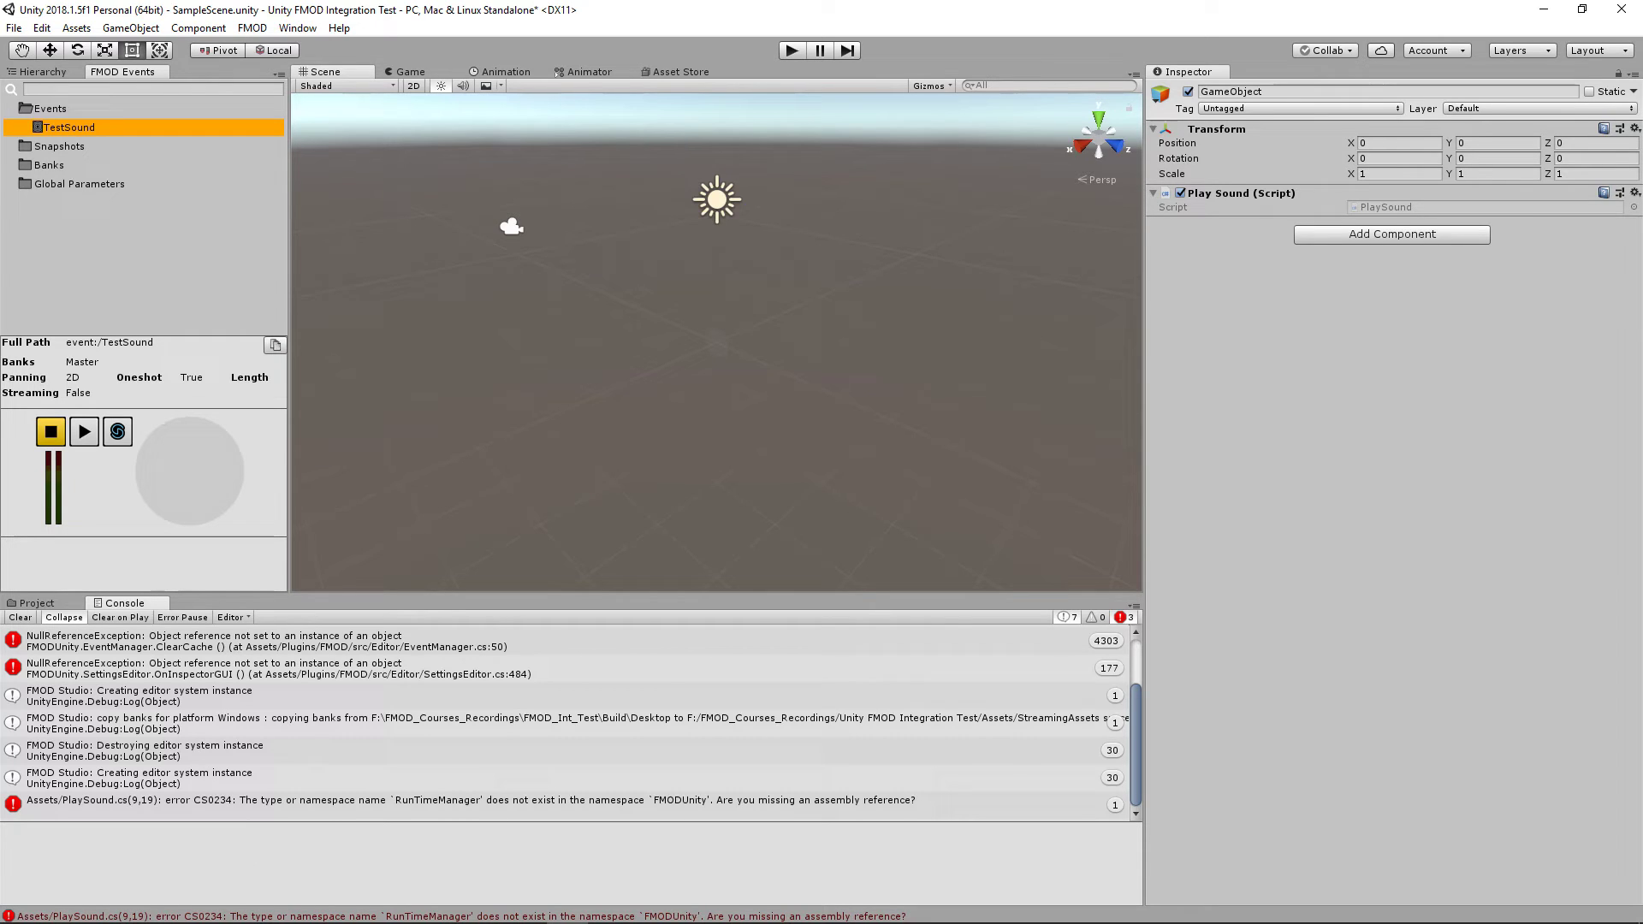
pyautogui.hotkey('alt', 'Tab')
# Change the call to FMODUnity.RuntimeManager.PlayOneShot on line 9 and save the script
pyautogui.moveTo(476, 255); pyautogui.dragTo(417, 259)
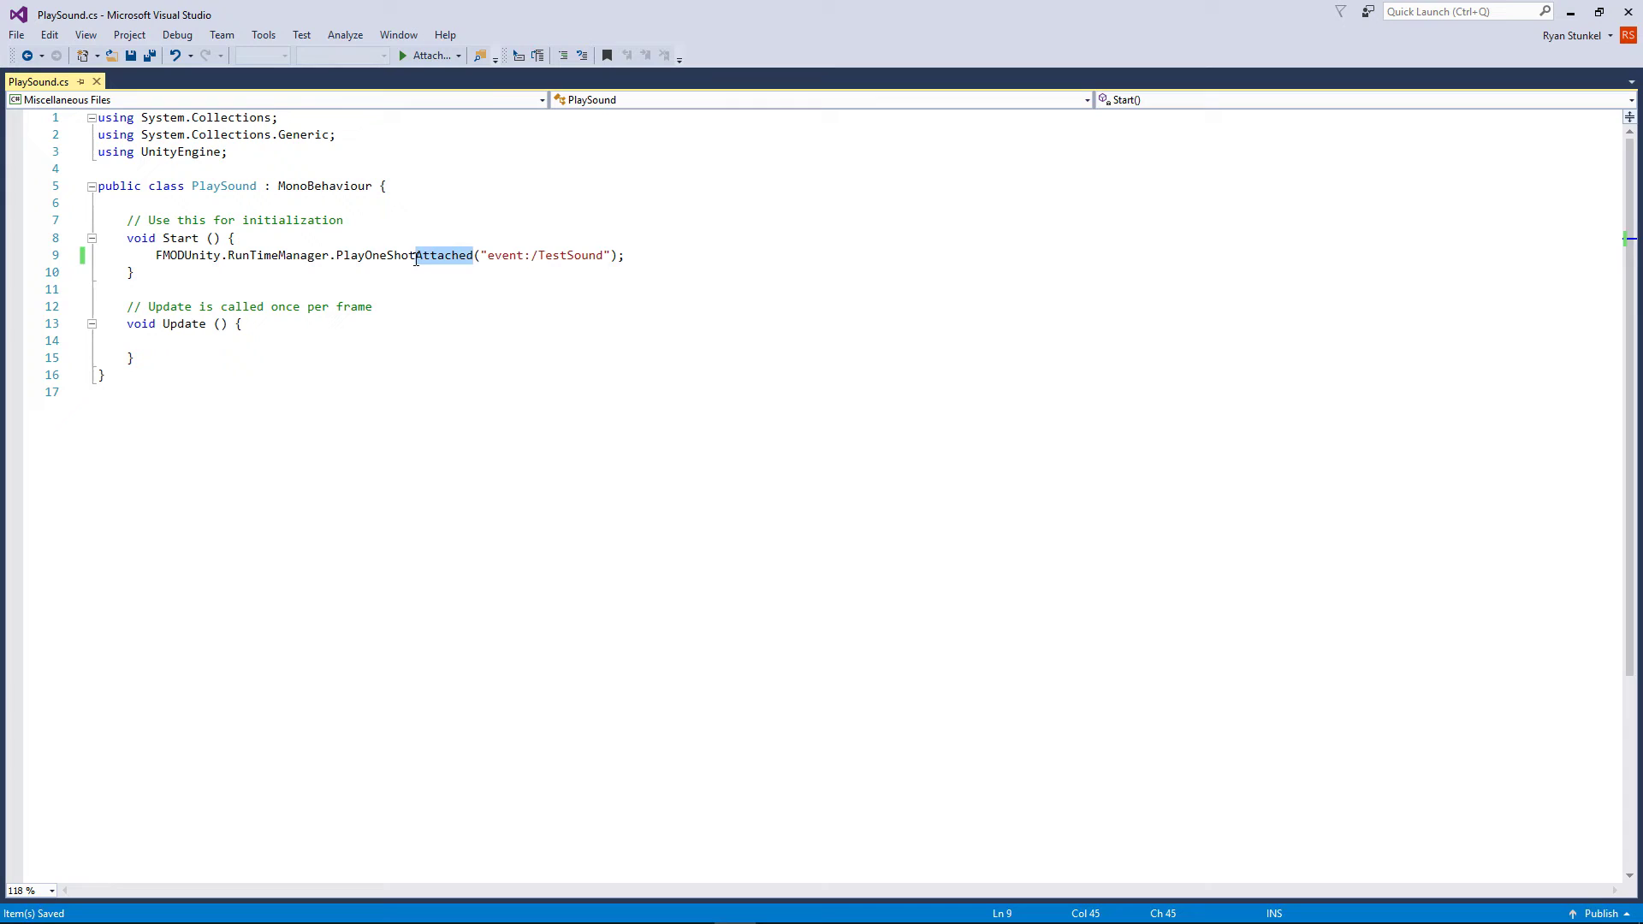
pyautogui.press('BackSpace')
pyautogui.click(257, 255)
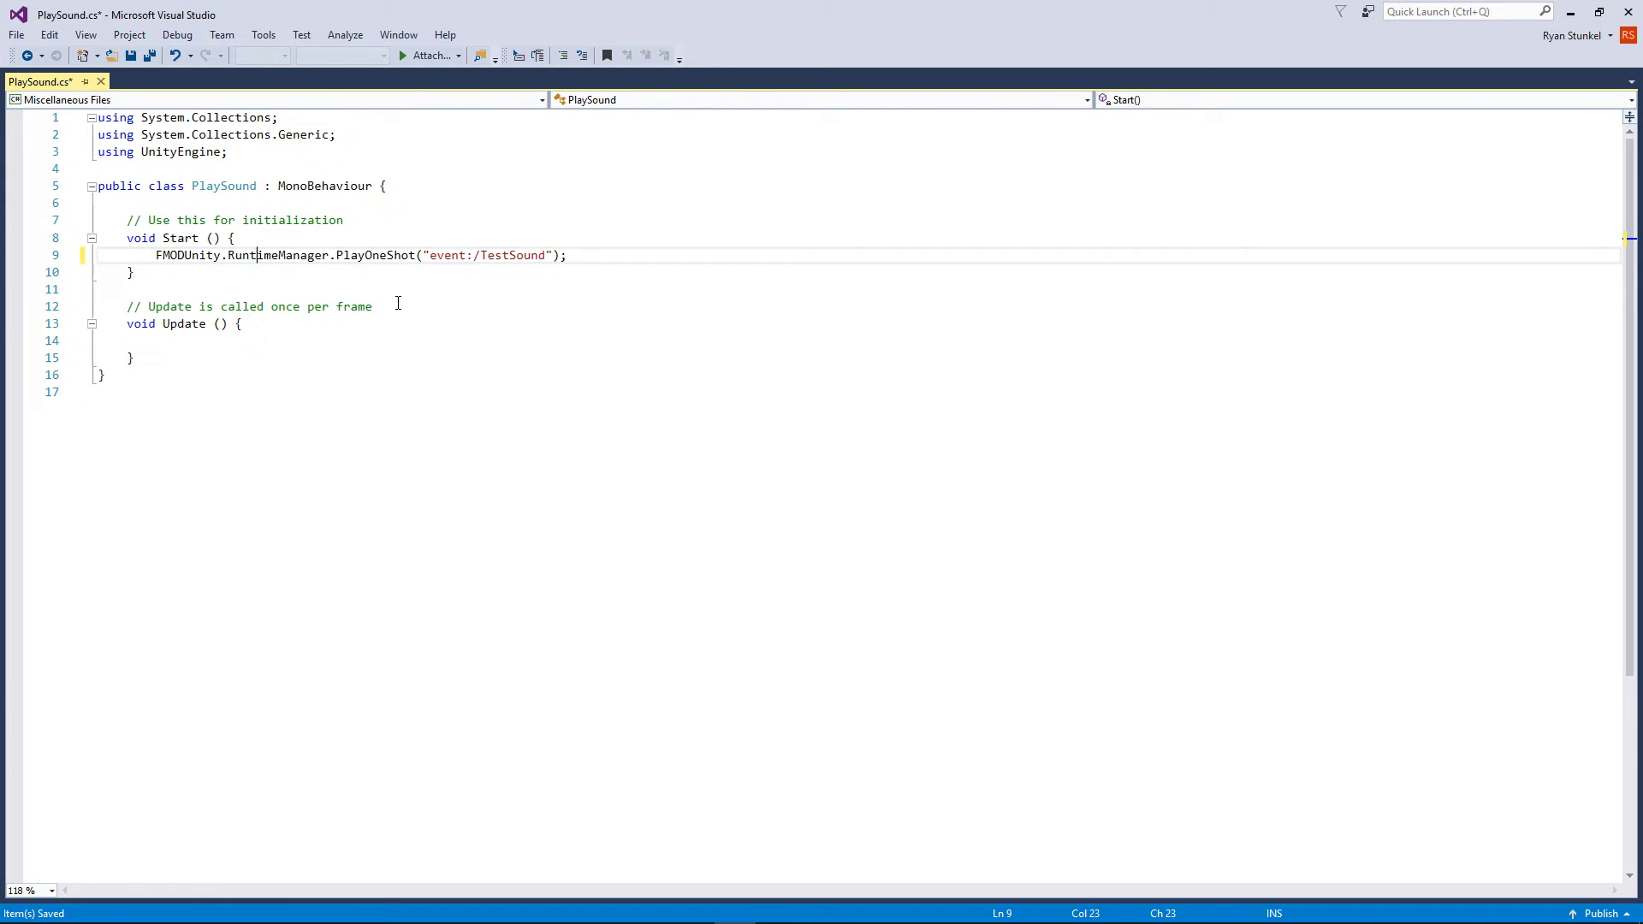
pyautogui.hotkey('ctrl', 's')
pyautogui.moveTo(156, 255); pyautogui.dragTo(578, 259)
pyautogui.click(578, 259)
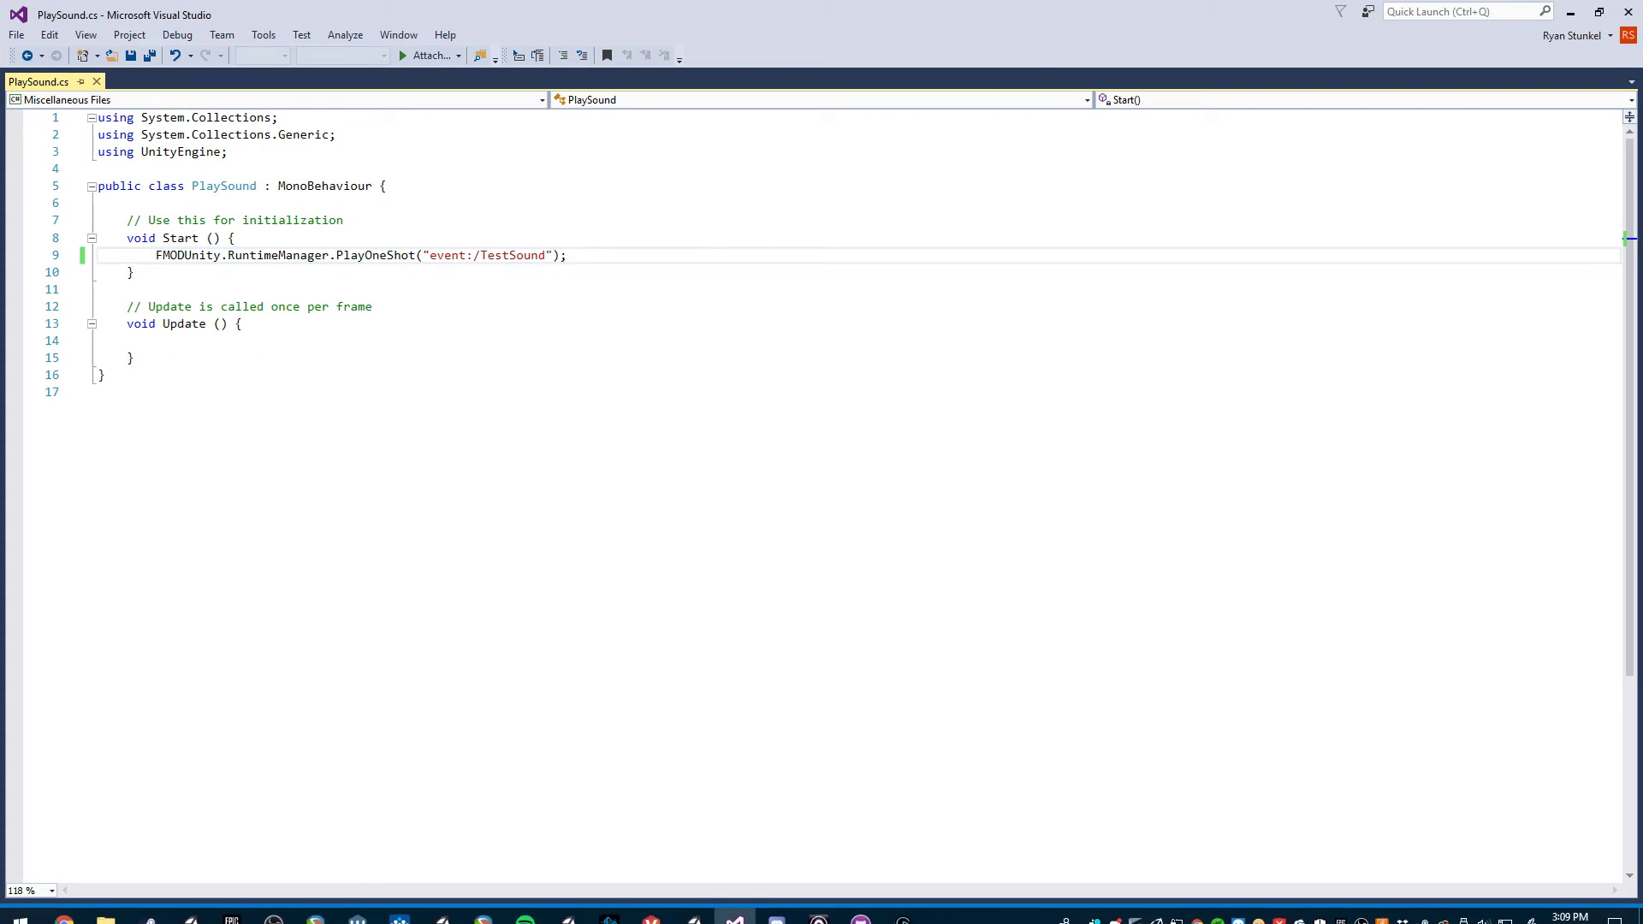
# Clear the CS0234 console error, then run the scene in Play mode once and stop it
pyautogui.click(609, 906)
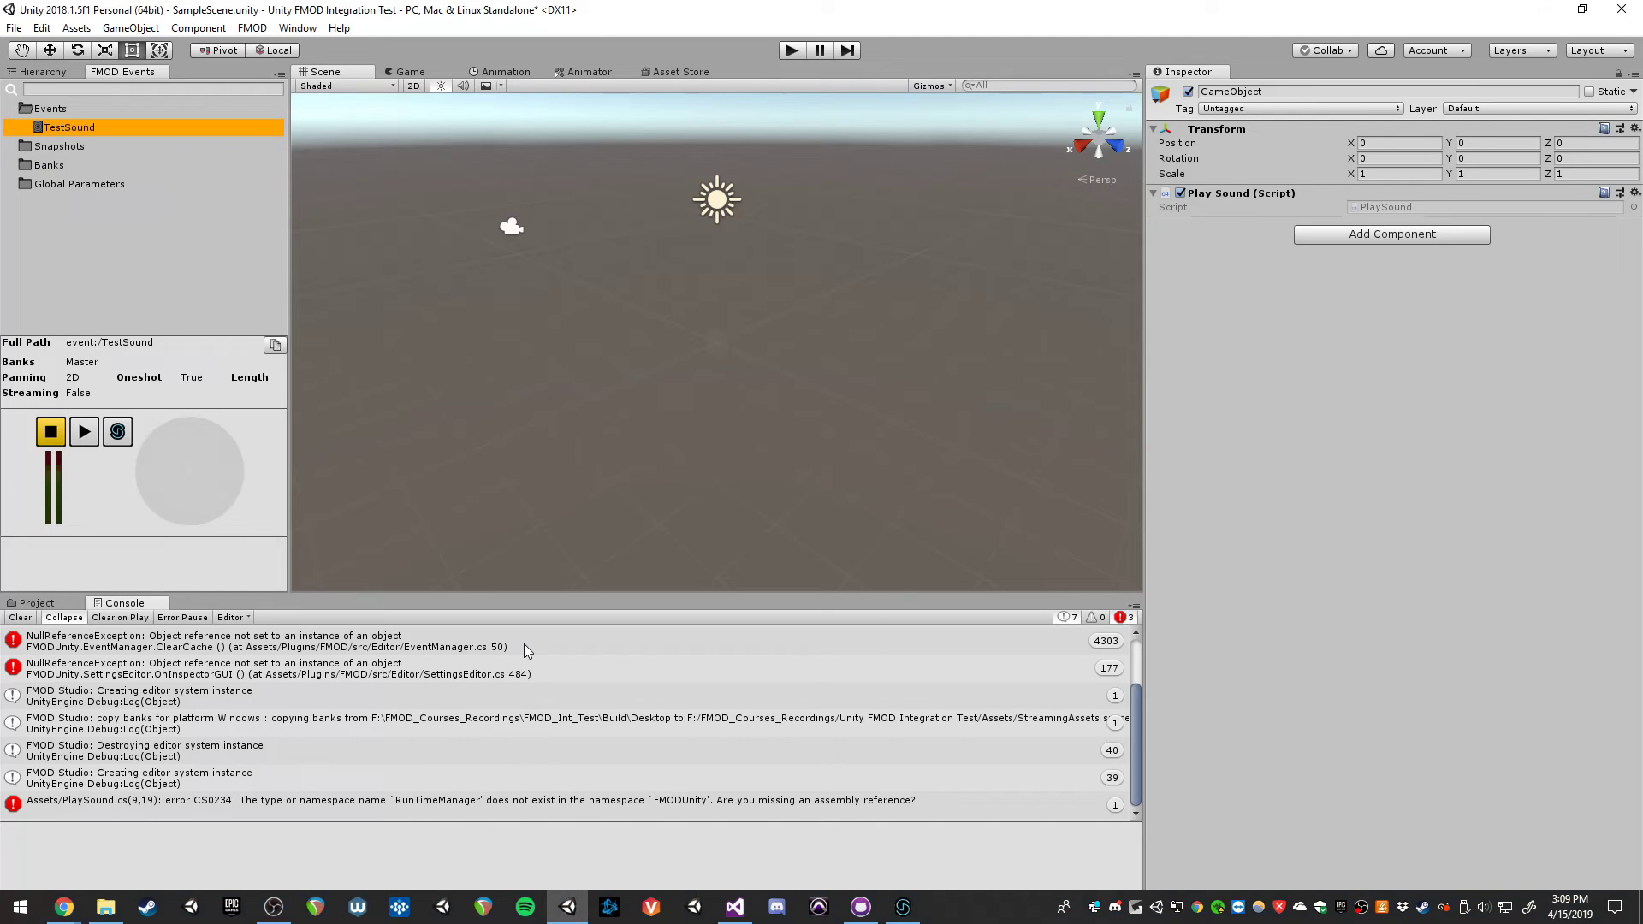
pyautogui.click(20, 618)
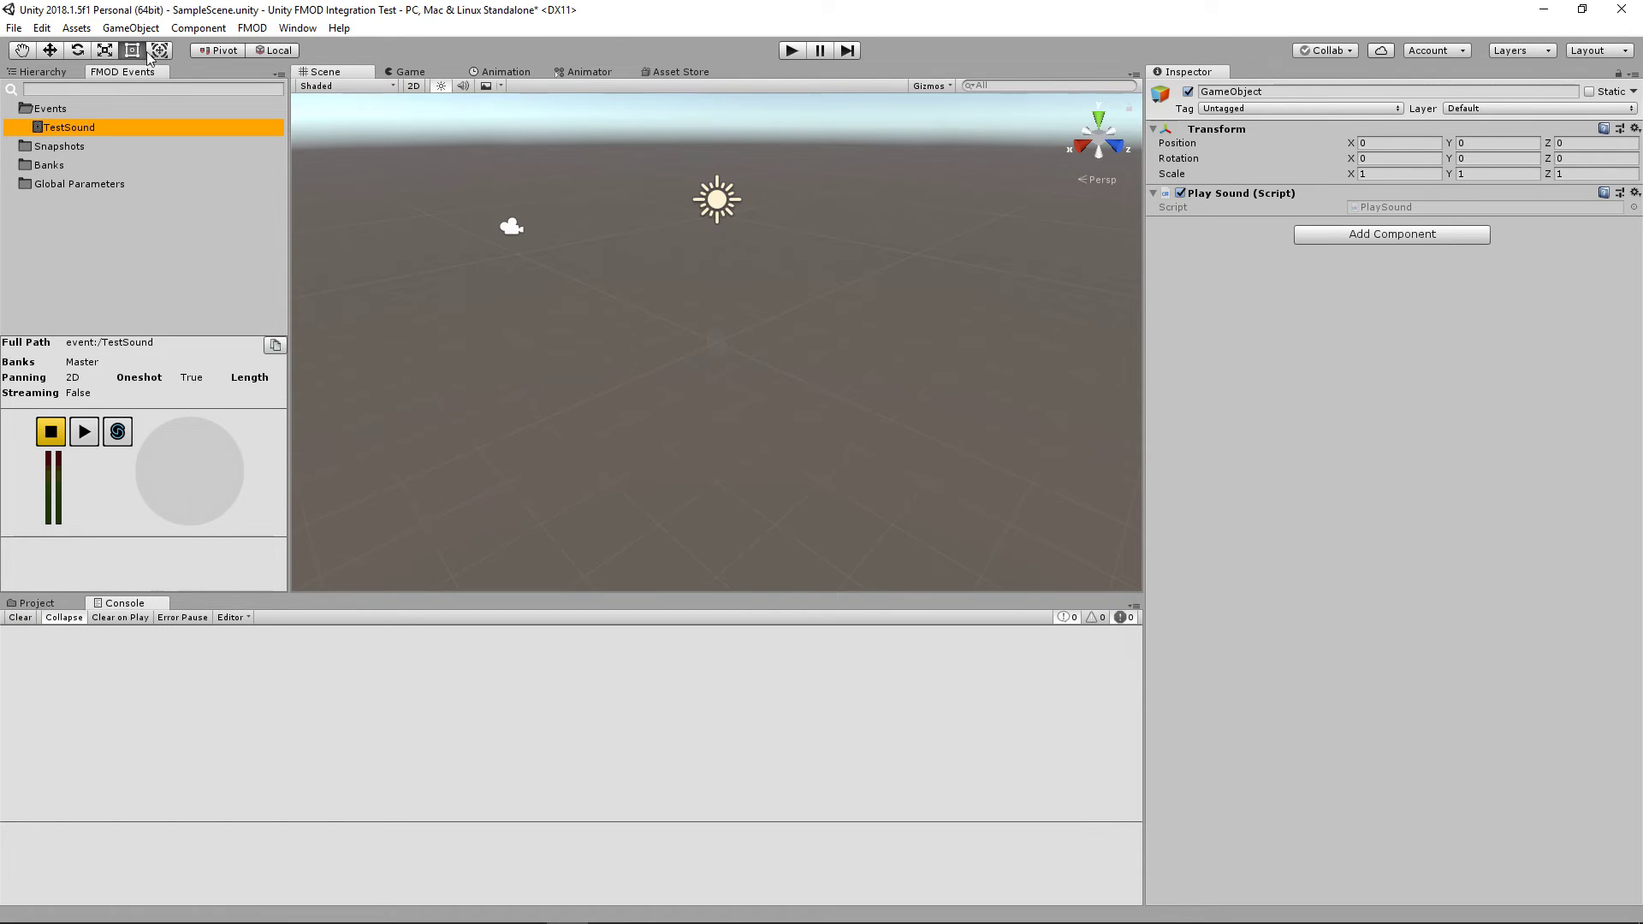
pyautogui.click(793, 50)
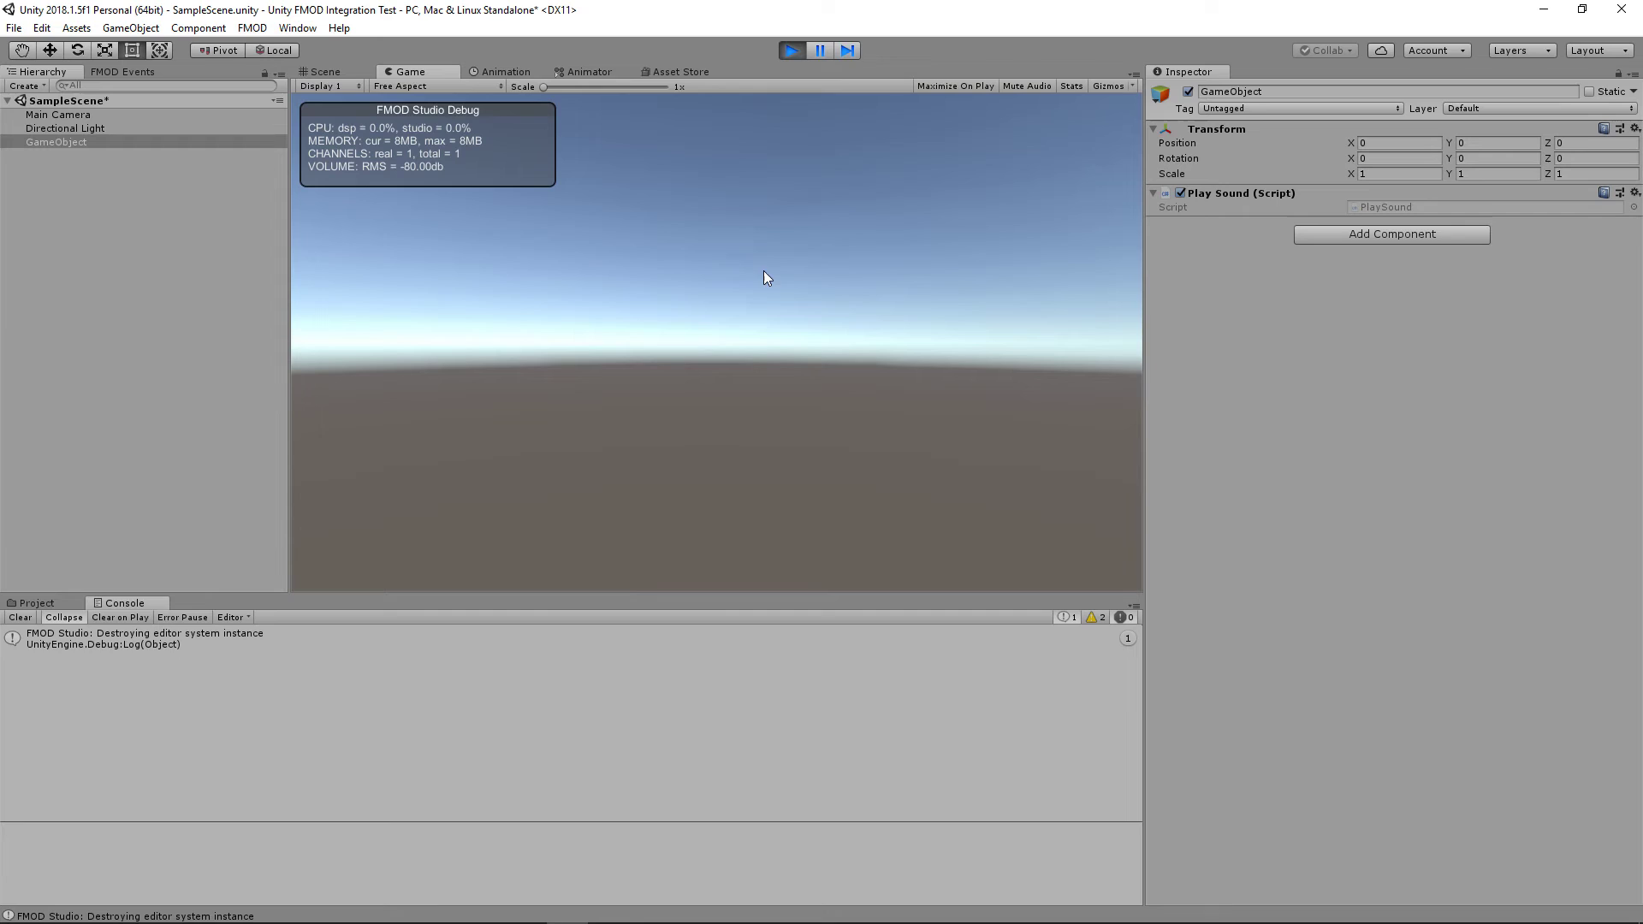
pyautogui.click(793, 50)
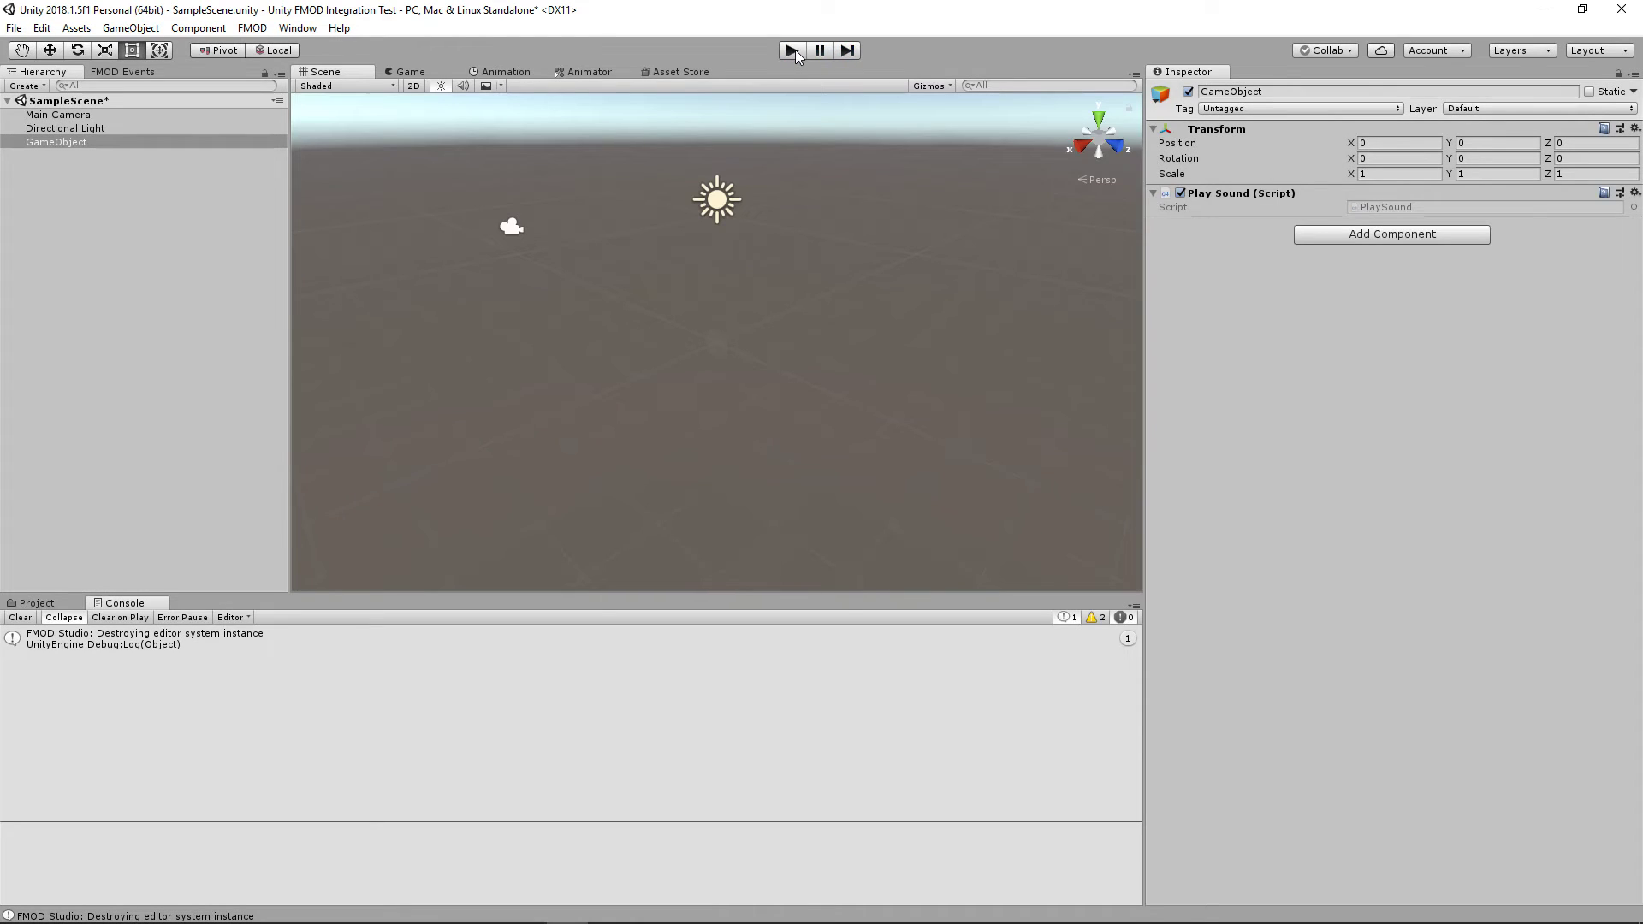